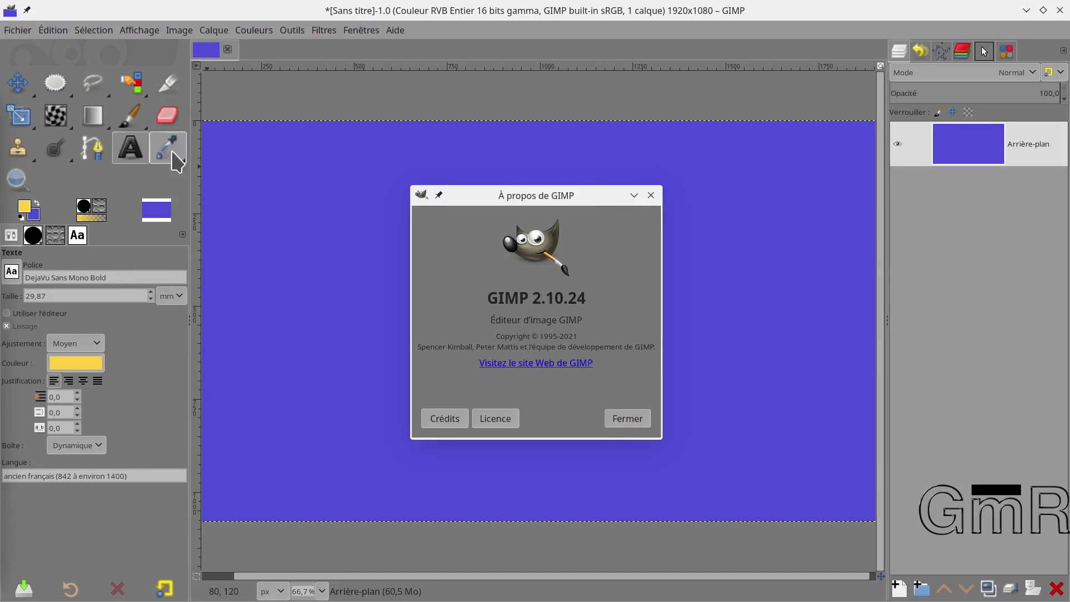
# Step: Close the About window and activate the Text tool
pyautogui.click(650, 196)
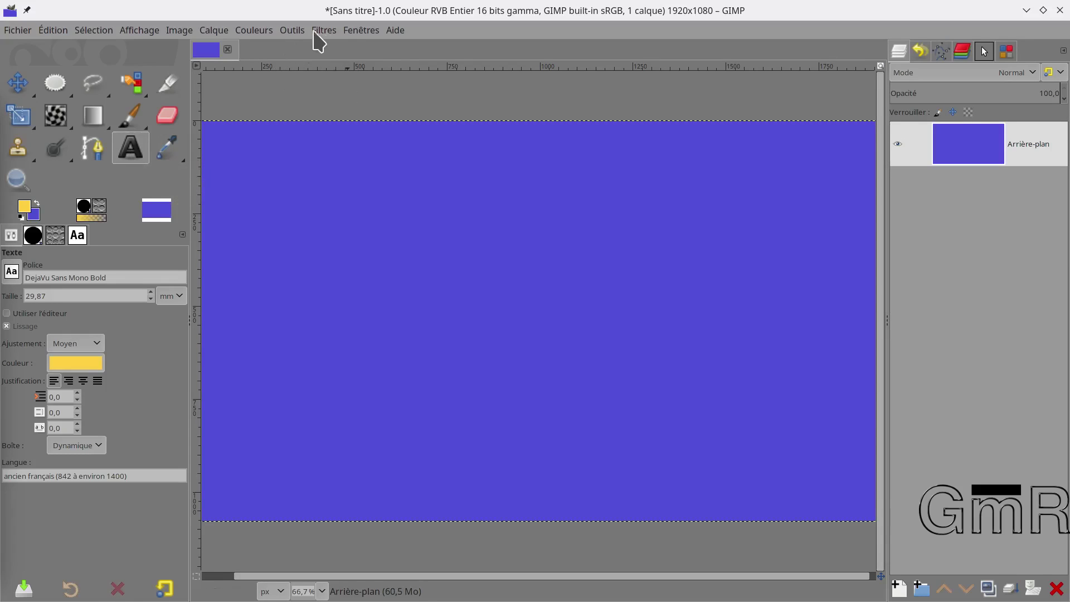
pyautogui.click(293, 31)
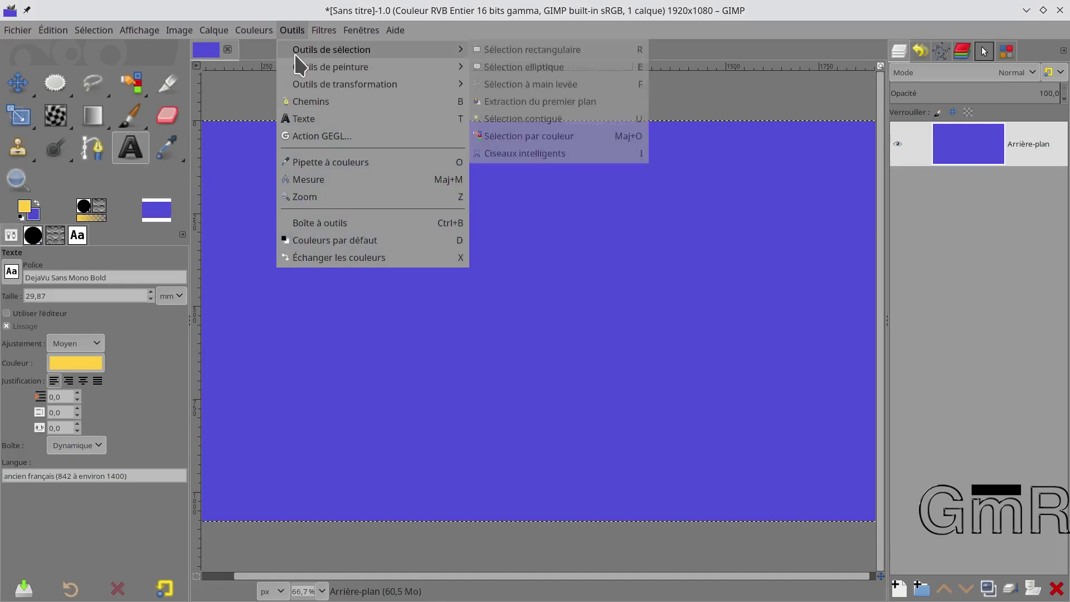
pyautogui.click(312, 119)
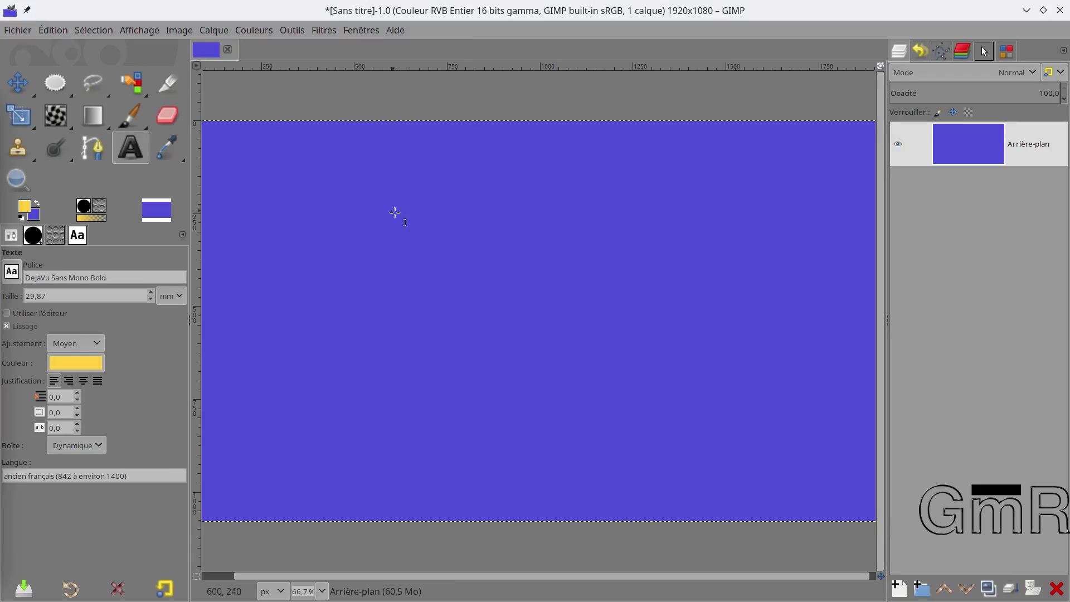
pyautogui.rightClick(446, 222)
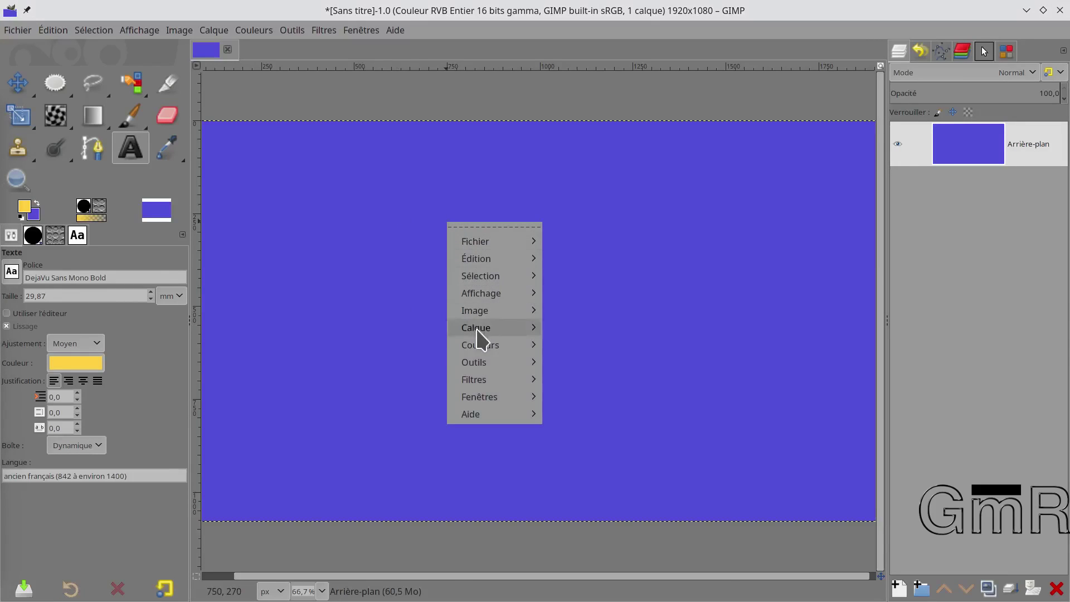
pyautogui.moveTo(476, 362)
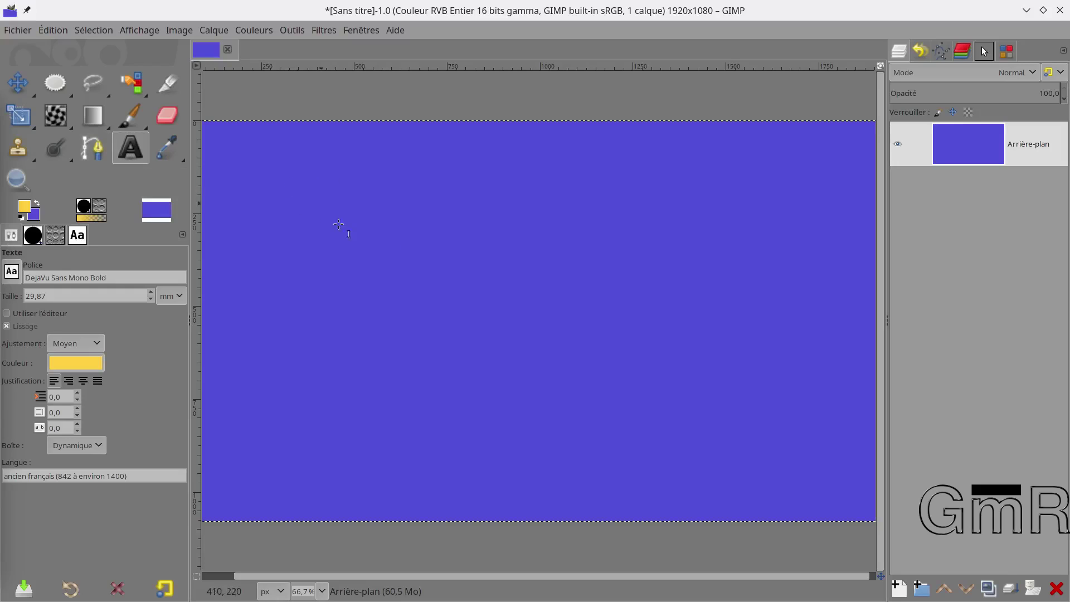
# Step: Add the text "toto vas à laa plage" starting in the upper left part of the blue image
pyautogui.click(307, 177)
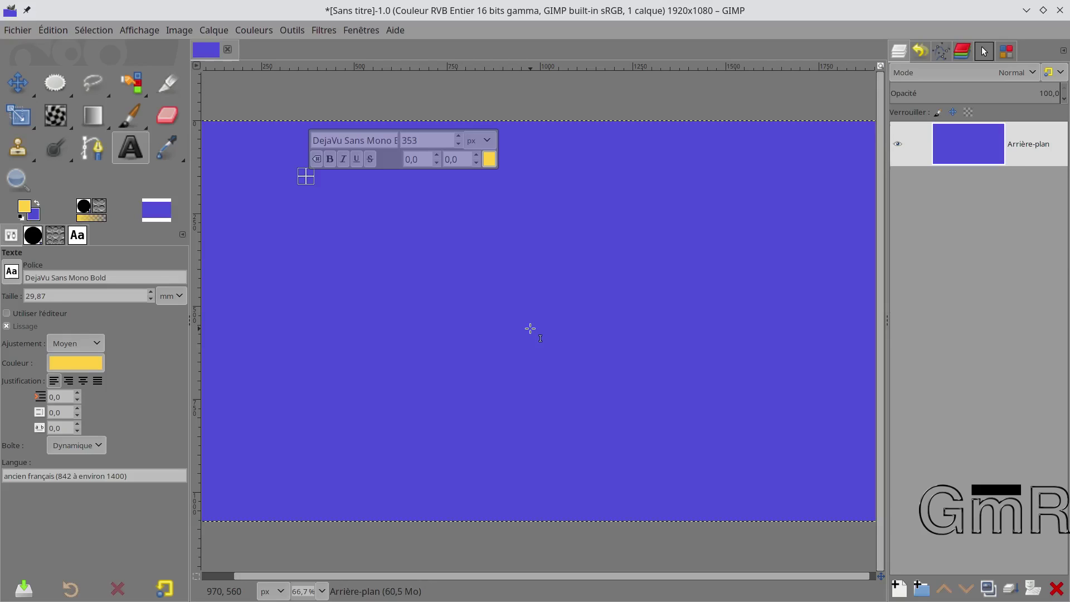
pyautogui.write('toto vas à')
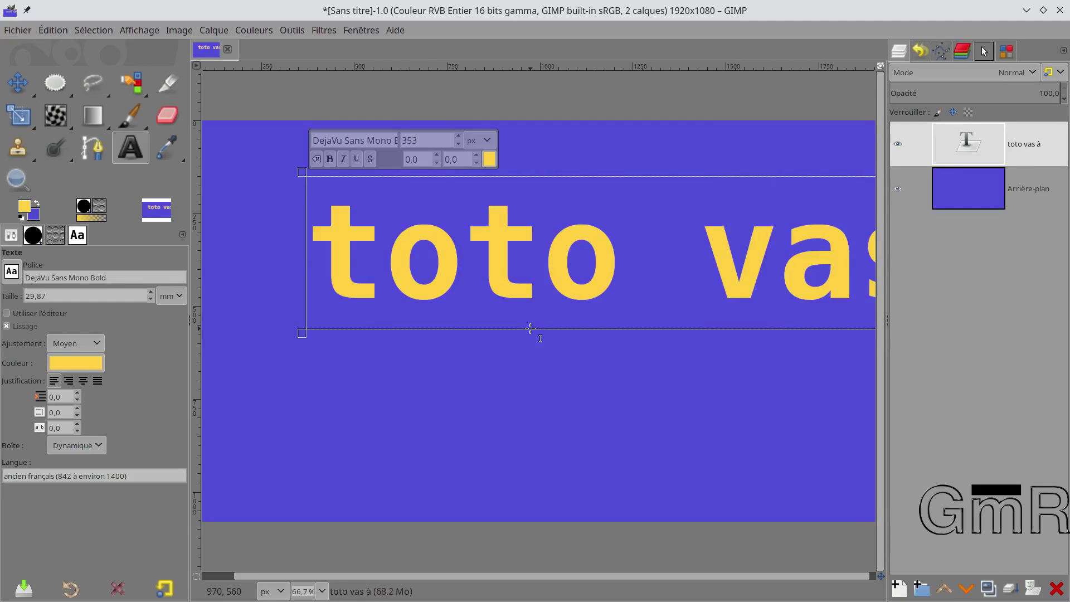
pyautogui.write(' laa plage')
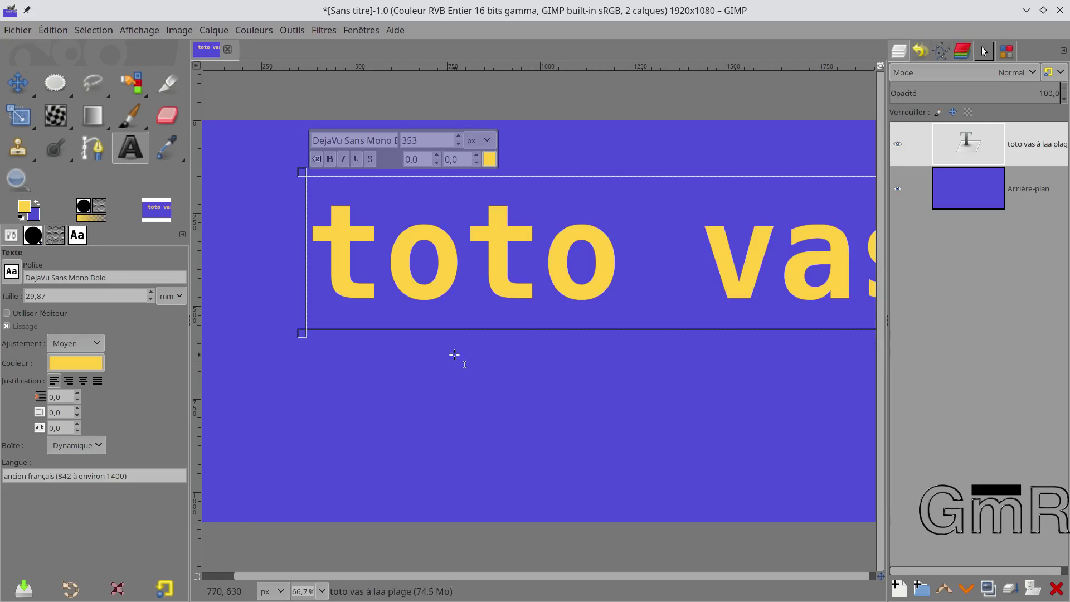
pyautogui.scroll(-4, 454, 355)
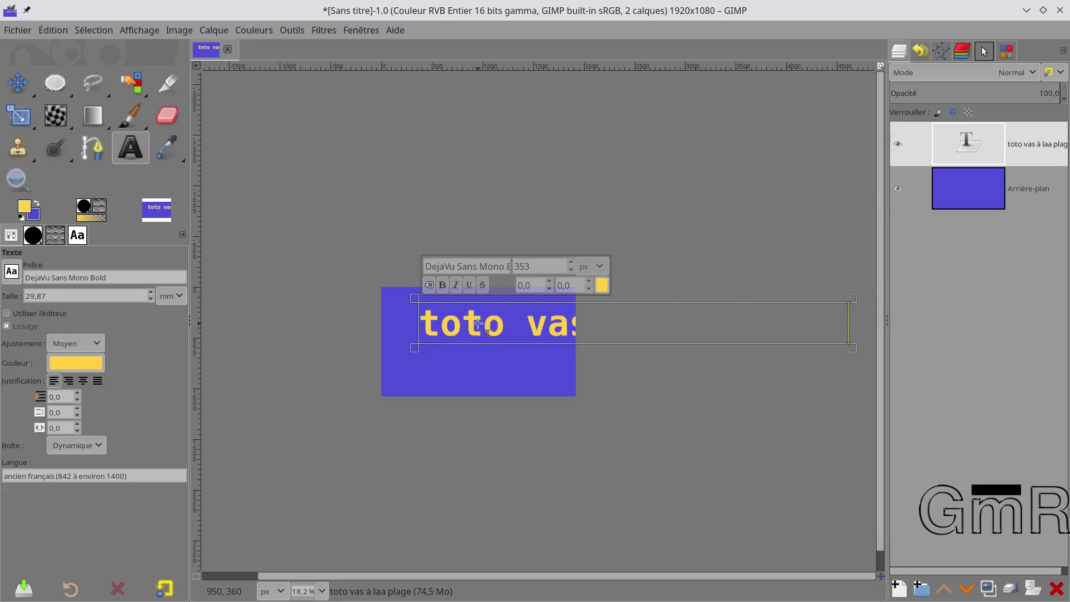
pyautogui.scroll(4, 477, 323)
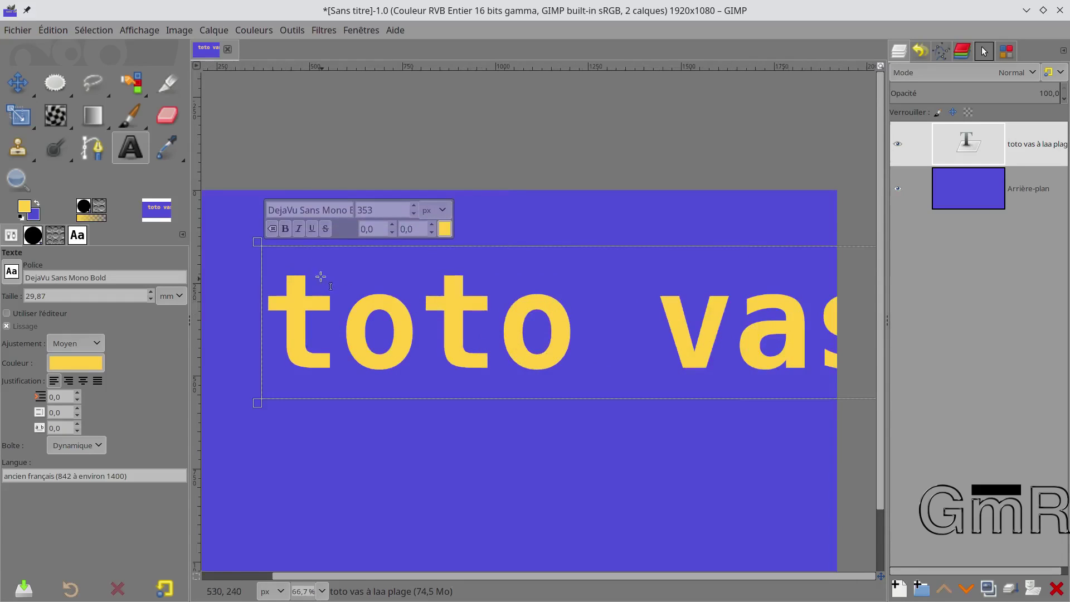
pyautogui.moveTo(378, 210); pyautogui.dragTo(356, 211)
pyautogui.click(299, 323)
pyautogui.click(379, 318)
pyautogui.rightClick(994, 135)
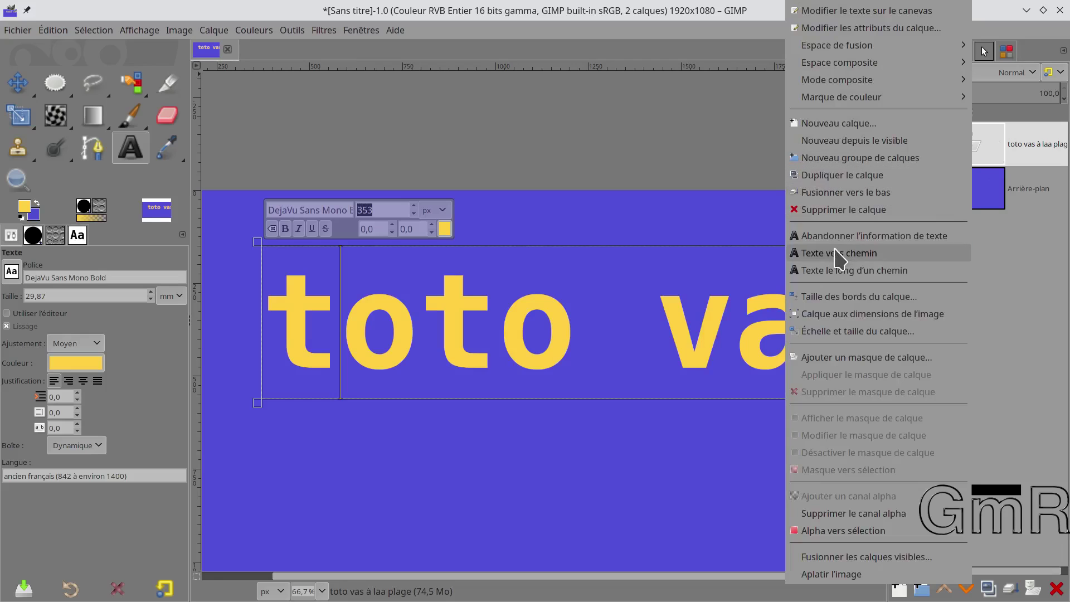
pyautogui.click(886, 369)
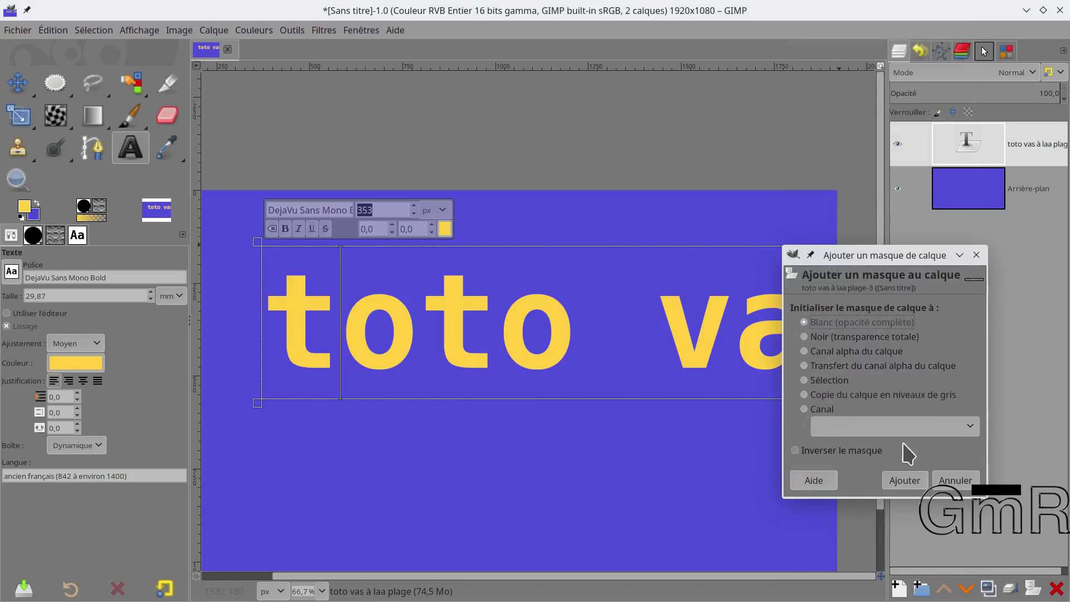
pyautogui.click(955, 480)
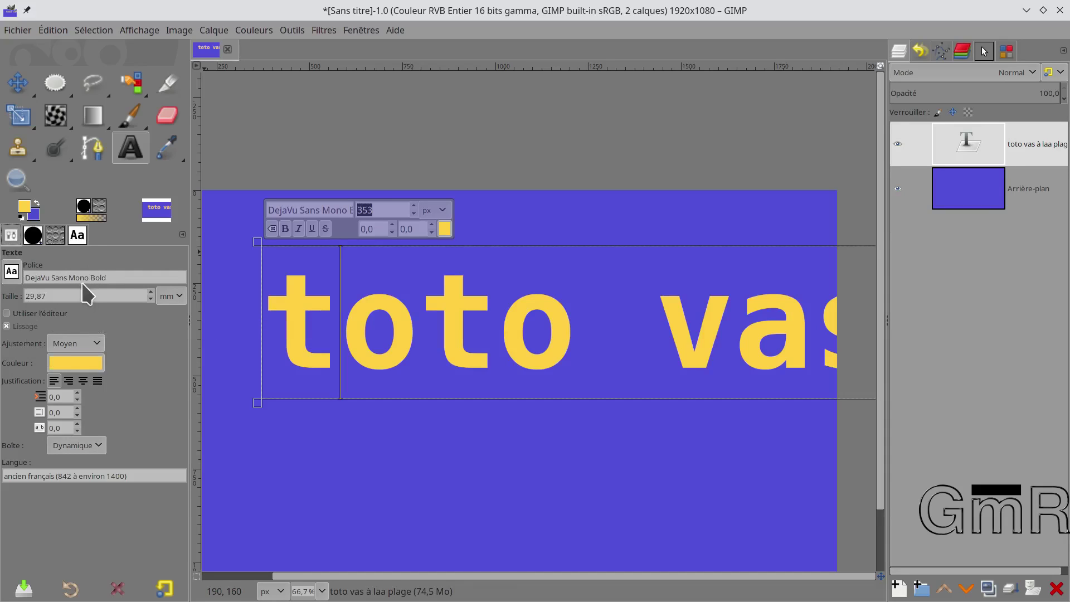
# Step: Try starting empty text frames below the existing text, both at single points and as a drawn rectangular box
pyautogui.moveTo(56, 296); pyautogui.dragTo(20, 295)
pyautogui.moveTo(373, 210); pyautogui.dragTo(344, 210)
pyautogui.click(316, 467)
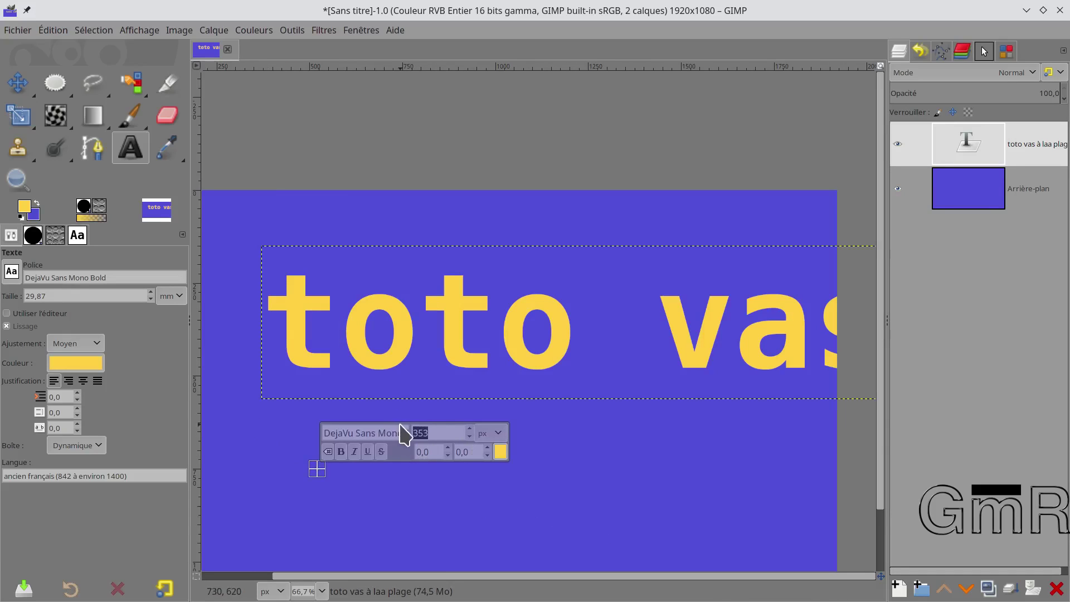
pyautogui.moveTo(271, 436); pyautogui.dragTo(666, 535)
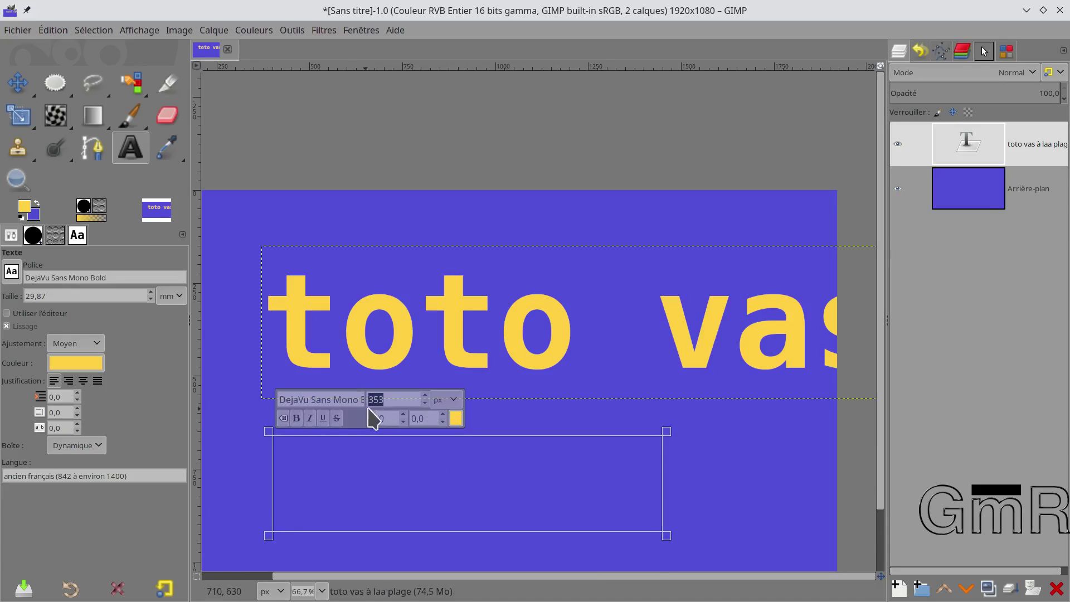
pyautogui.click(754, 450)
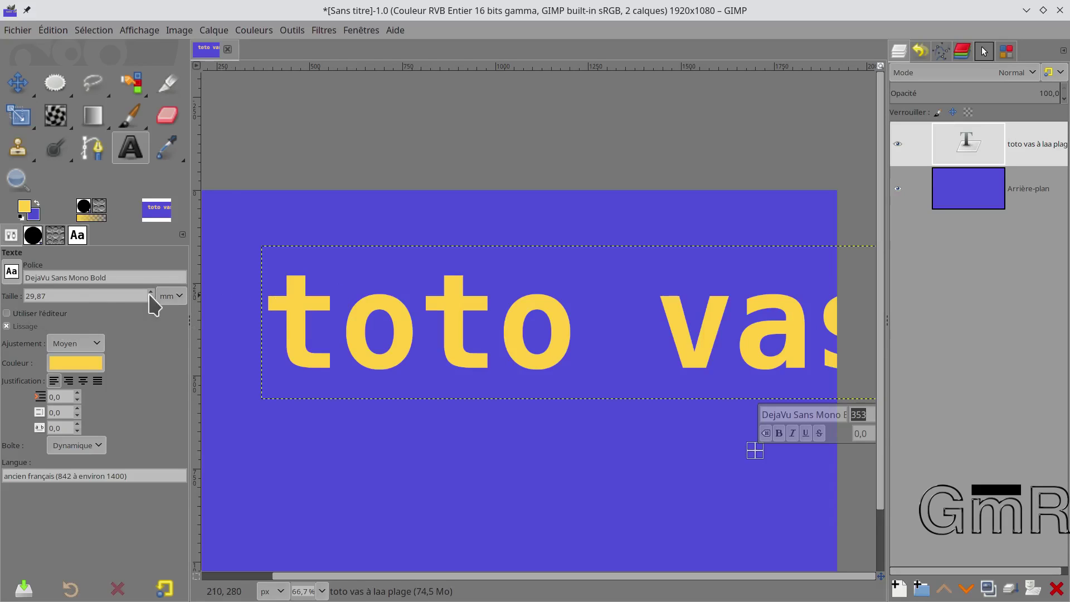
# Step: Switch the Text tool's size unit to pixels and set the font size to 30 px
pyautogui.click(182, 299)
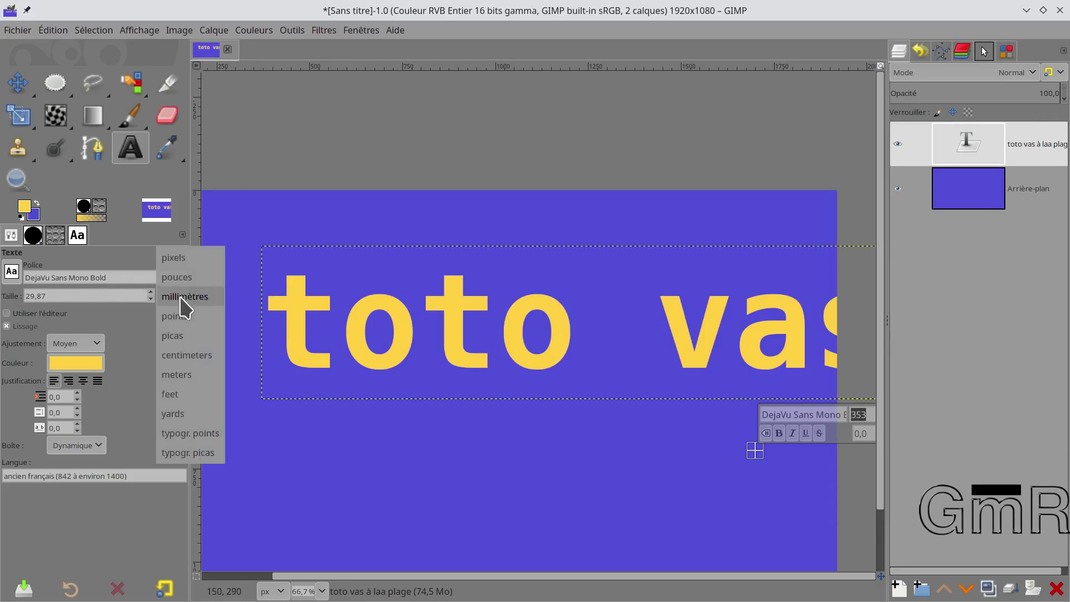
pyautogui.click(179, 277)
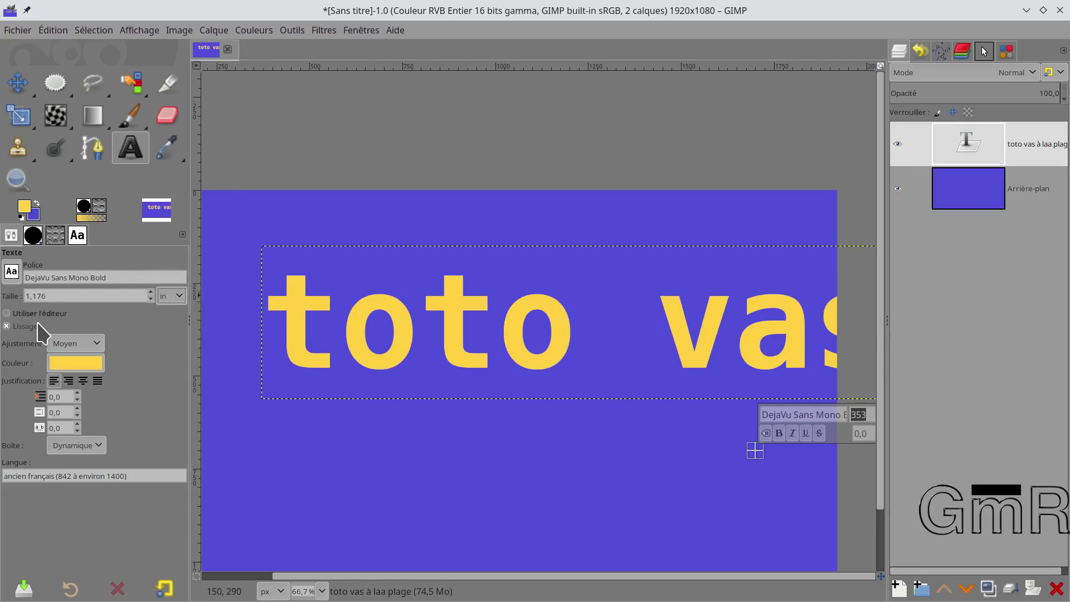
pyautogui.click(180, 299)
pyautogui.click(189, 277)
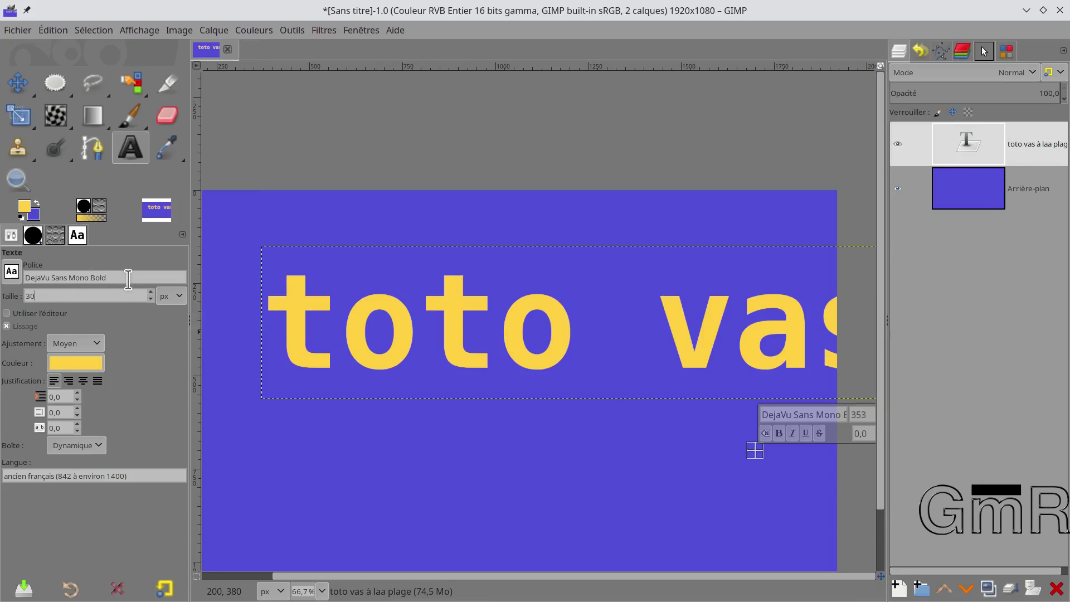
# Step: Start an empty text below the existing one and bring up the separate text editor, closing it without entering anything
pyautogui.click(269, 431)
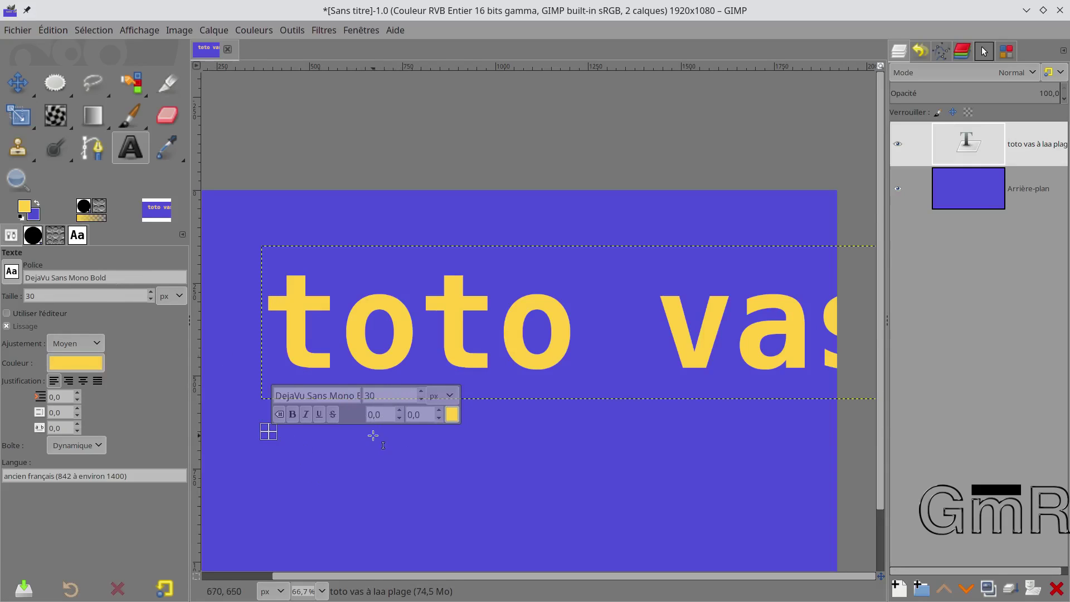
pyautogui.click(112, 313)
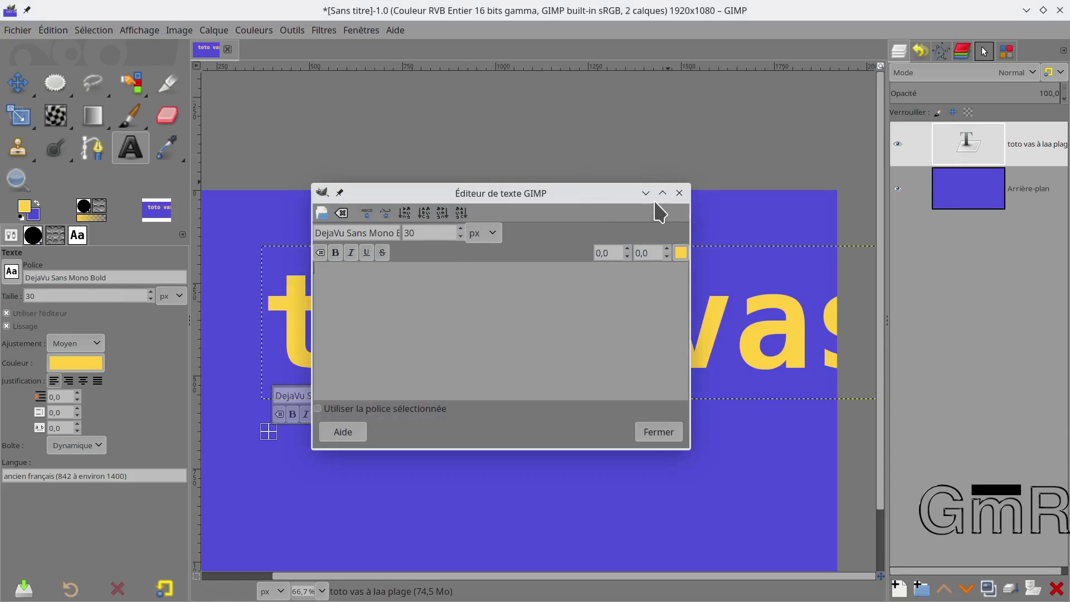
pyautogui.click(678, 194)
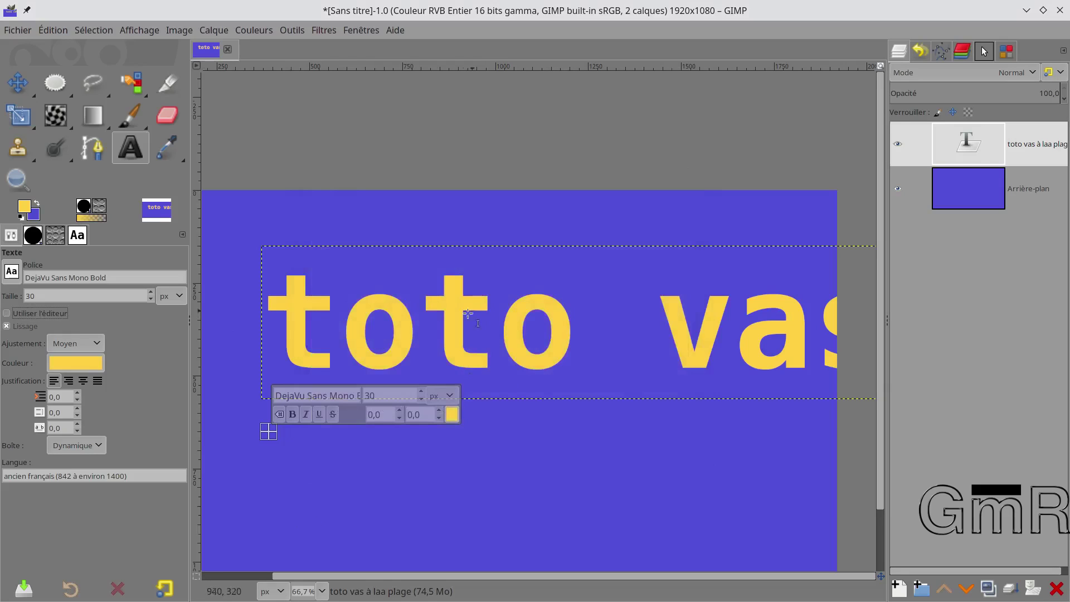
# Step: Select all characters of the existing text "toto vas à laa plage" and set their size to 30 px
pyautogui.scroll(-3, 468, 313)
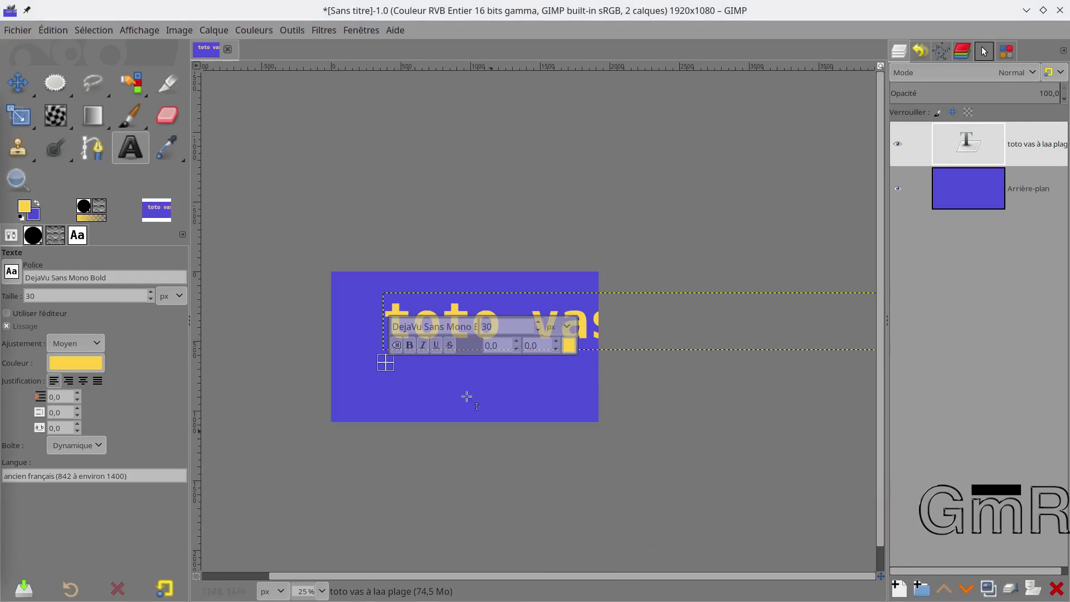
pyautogui.click(489, 314)
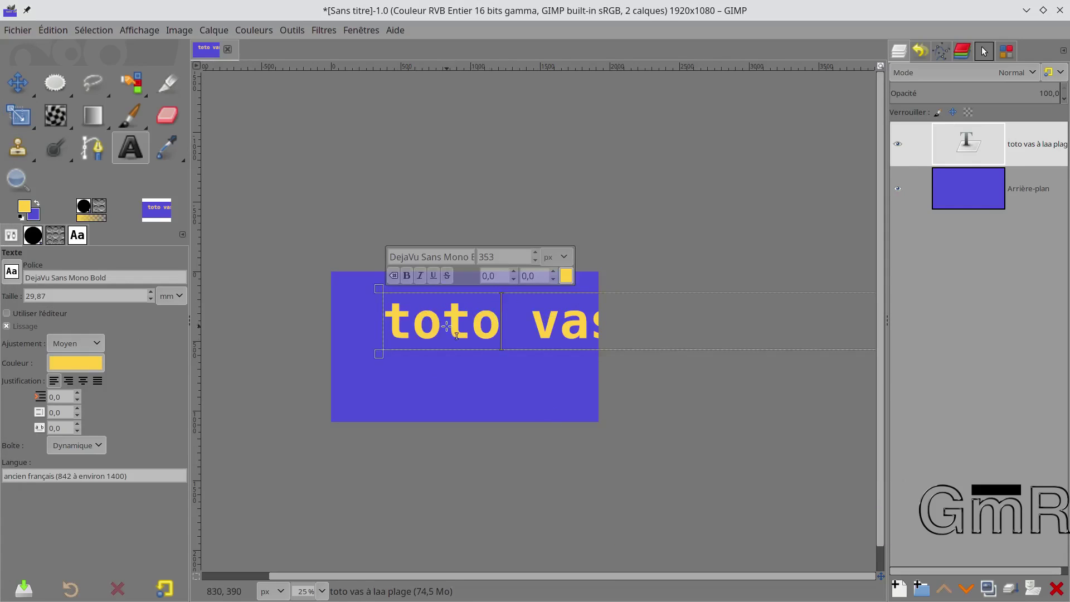
pyautogui.hotkey('ctrl', 'a')
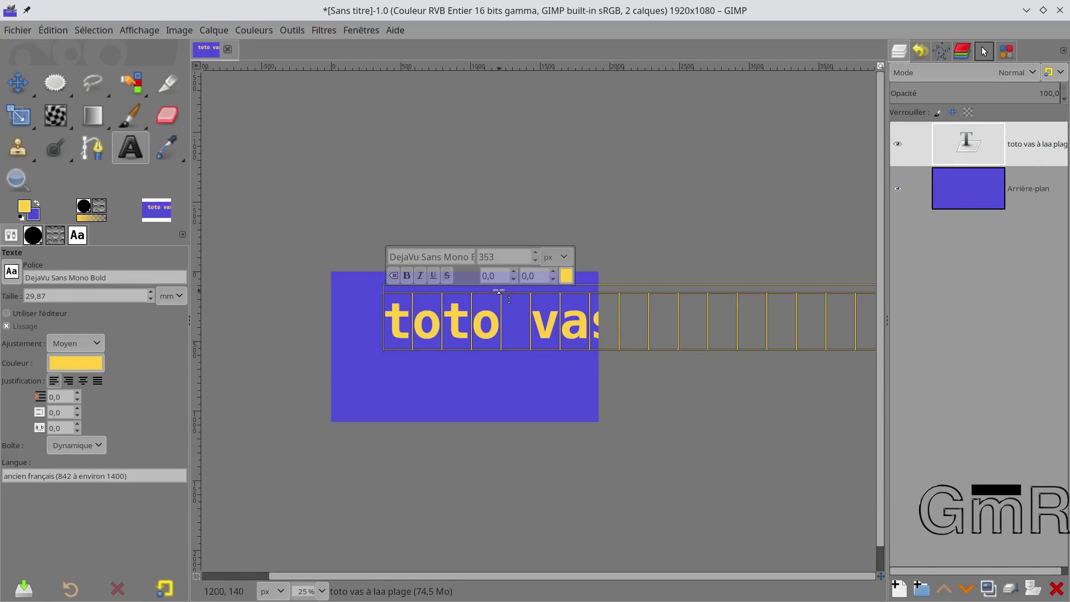
pyautogui.click(502, 256)
pyautogui.moveTo(501, 257); pyautogui.dragTo(465, 251)
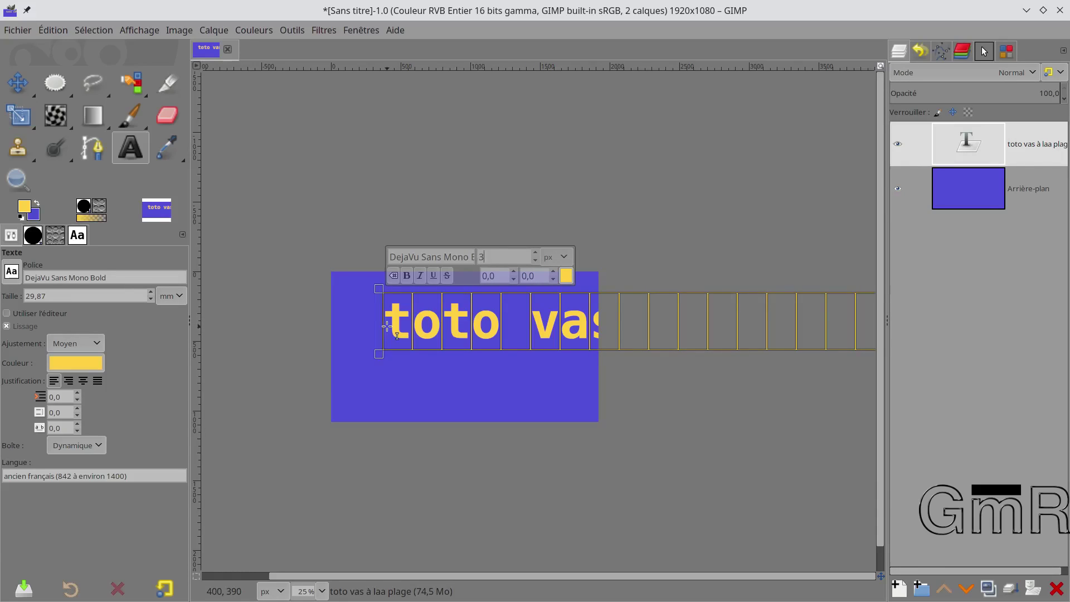
pyautogui.write('0')
pyautogui.press('Return')
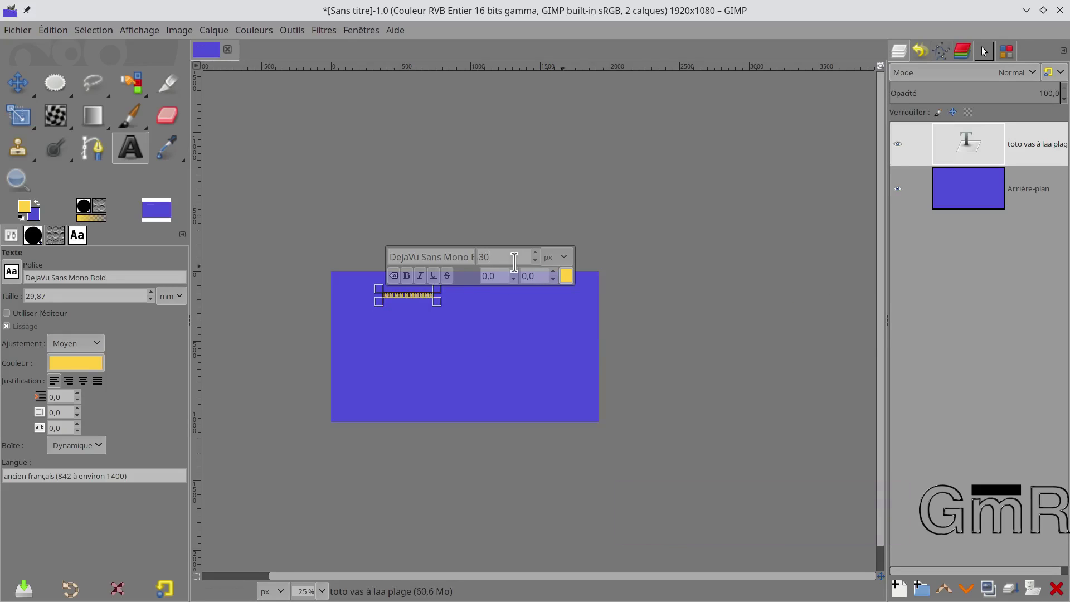
# Step: Enlarge the selected text gradually to a size of 102 px so that it spans most of the image width
pyautogui.keyDown('ctrl'); pyautogui.scroll(3, 450, 321); pyautogui.keyUp('ctrl')
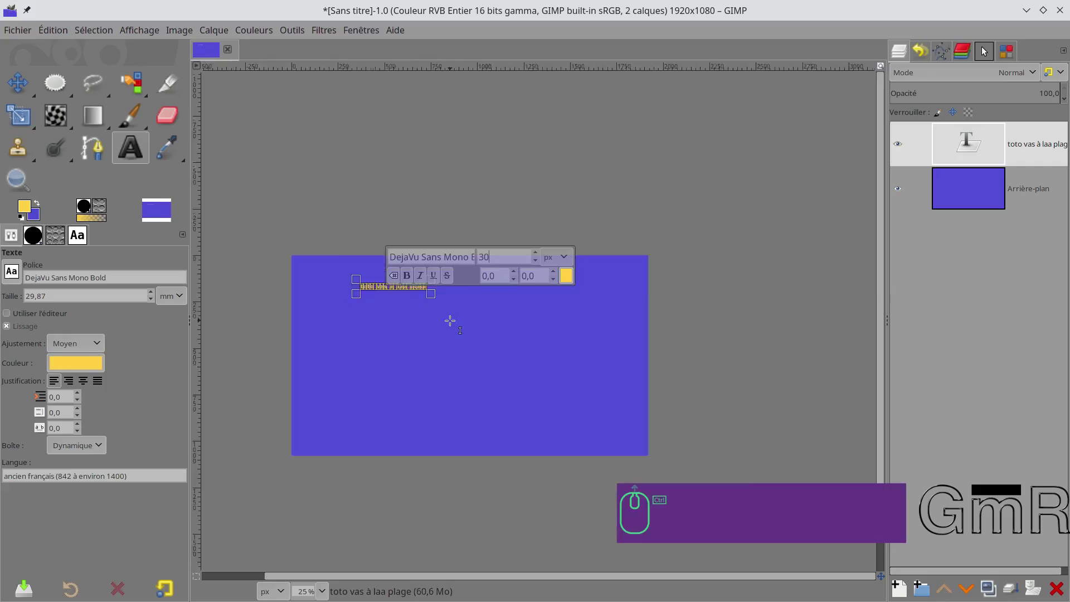
pyautogui.click(881, 65)
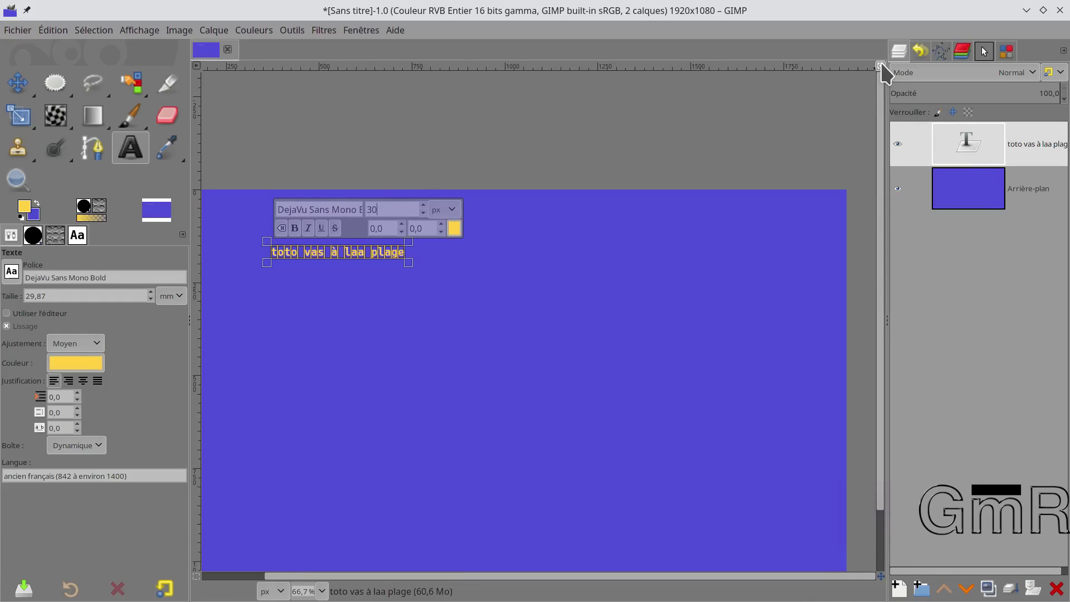
pyautogui.hotkey('ctrl', 'shift', 'j')
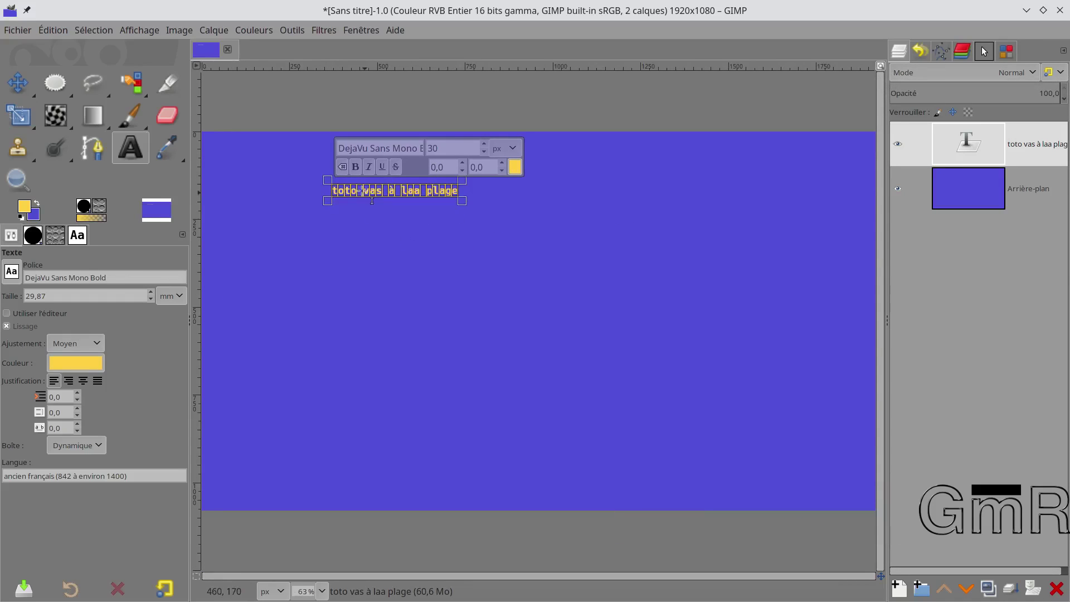
pyautogui.click(452, 153)
pyautogui.click(451, 147)
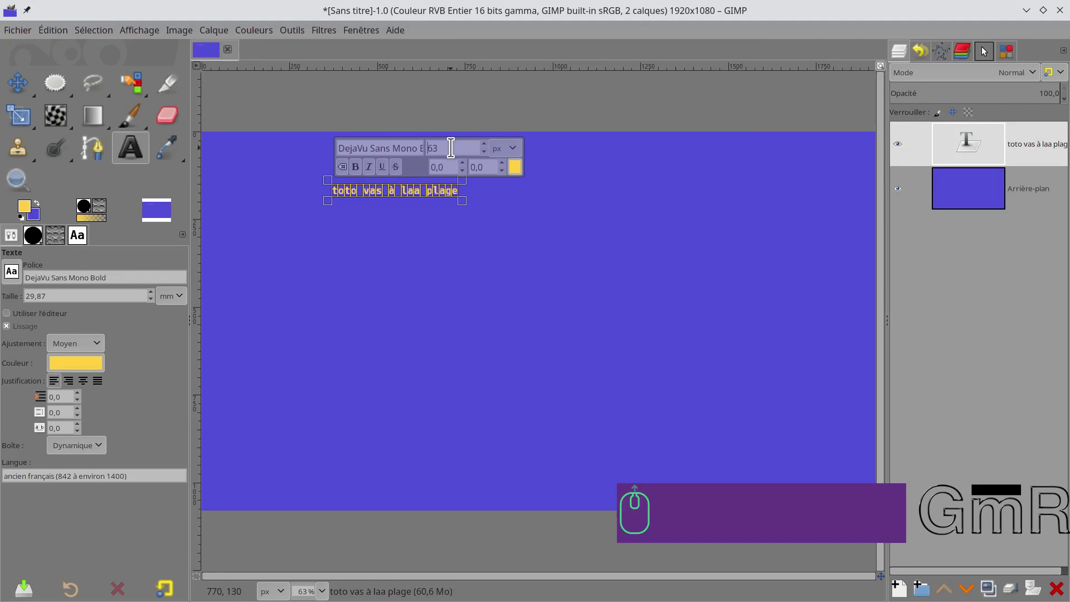
pyautogui.scroll(3, 450, 148)
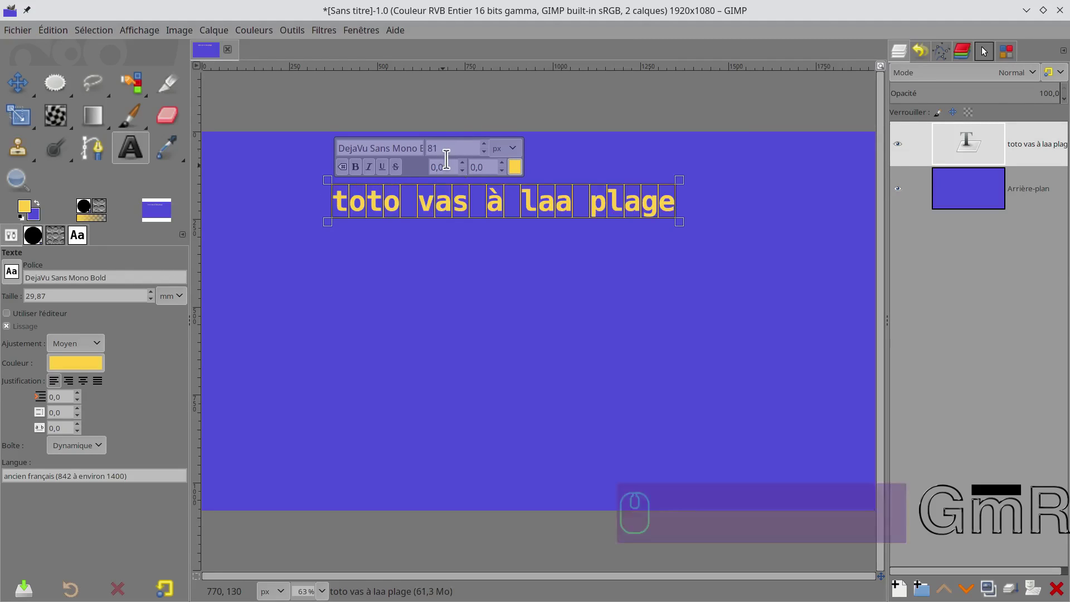
pyautogui.scroll(4, 452, 147)
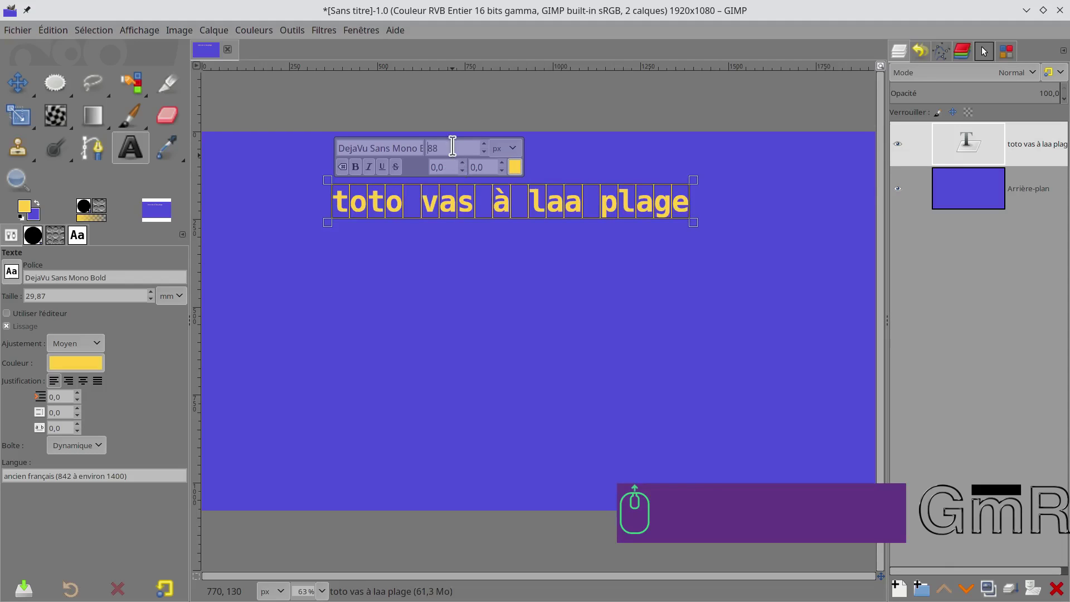
pyautogui.scroll(9, 453, 147)
pyautogui.scroll(5, 452, 147)
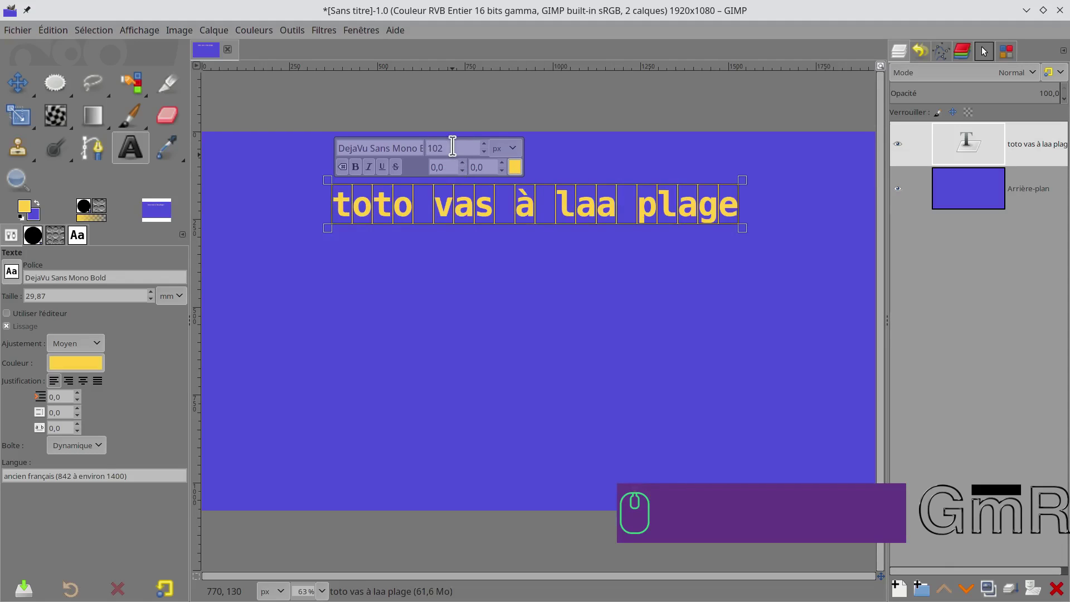
pyautogui.scroll(3, 452, 147)
pyautogui.scroll(-3, 452, 147)
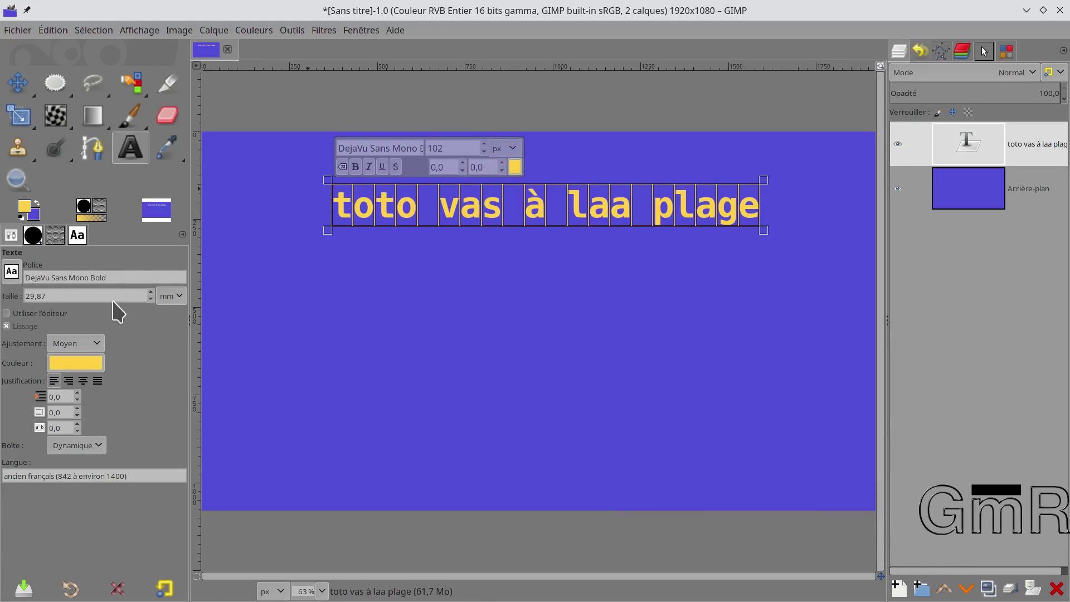
# Step: Change the Text tool's size unit to pixels and set its font size to 50 px
pyautogui.click(179, 296)
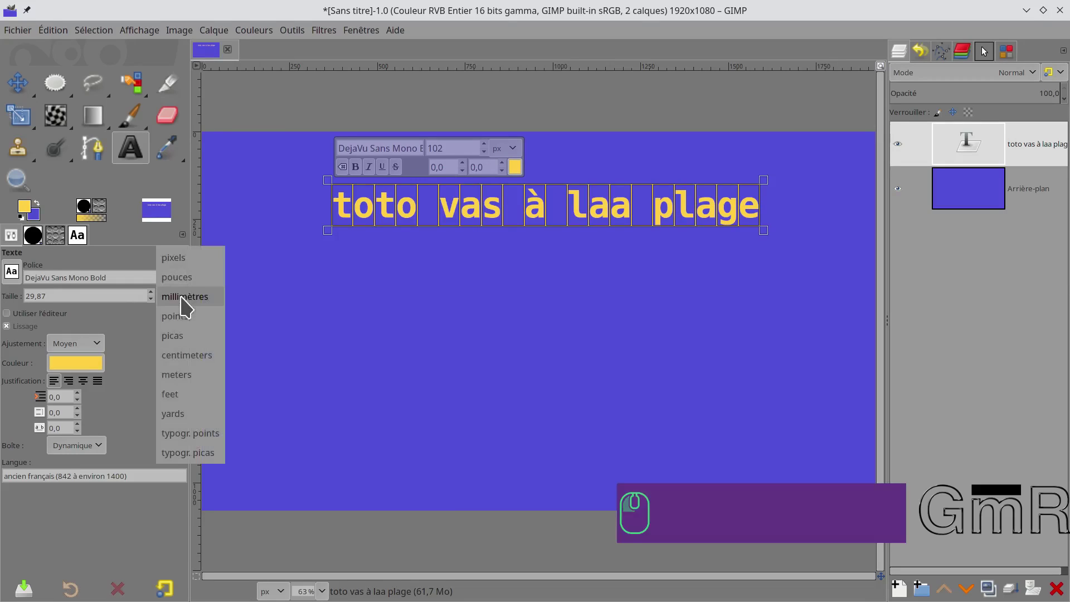
pyautogui.click(173, 259)
pyautogui.doubleClick(61, 294)
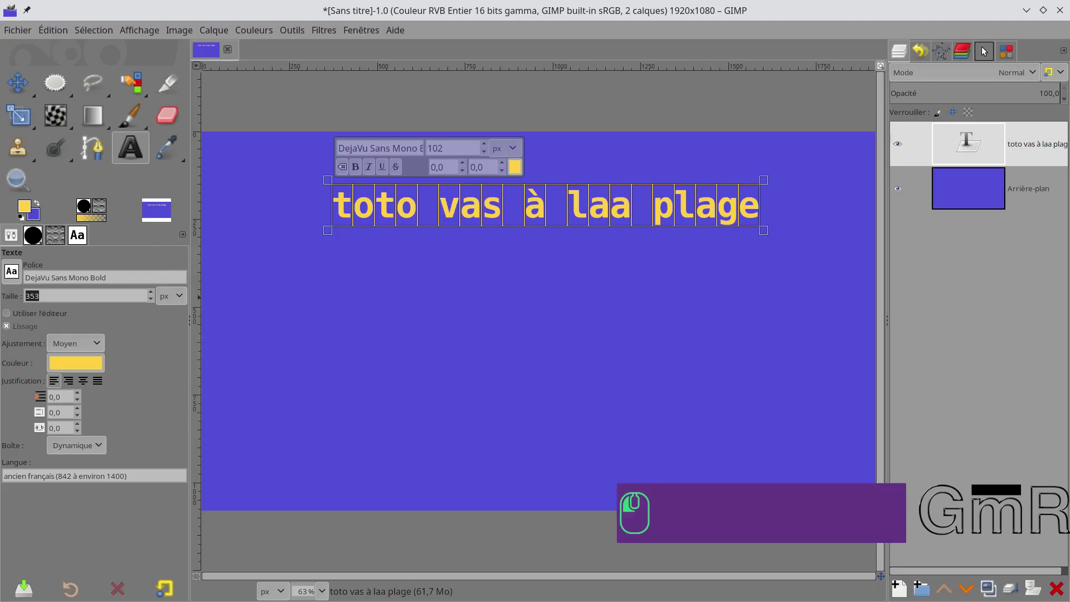
pyautogui.write('50')
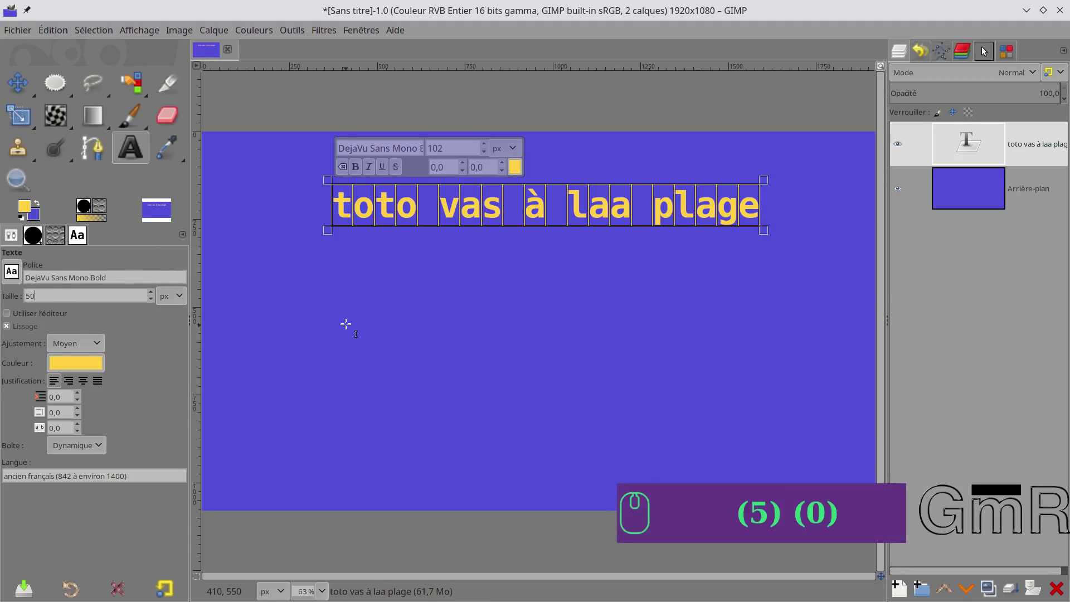
pyautogui.press('Return')
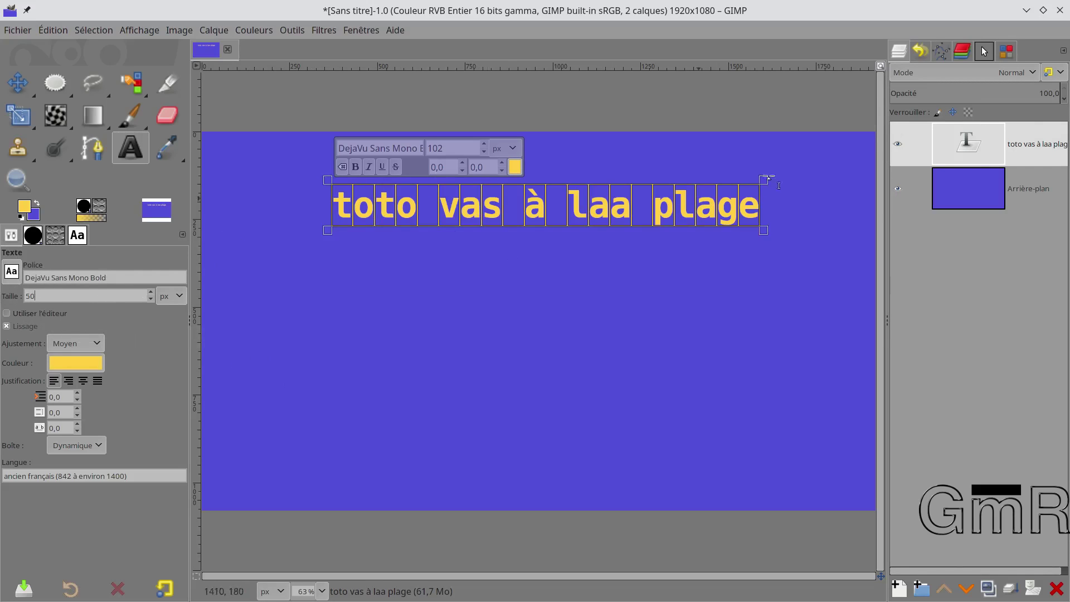
# Step: Delete the text layer "toto vas à laa plage"
pyautogui.click(966, 141)
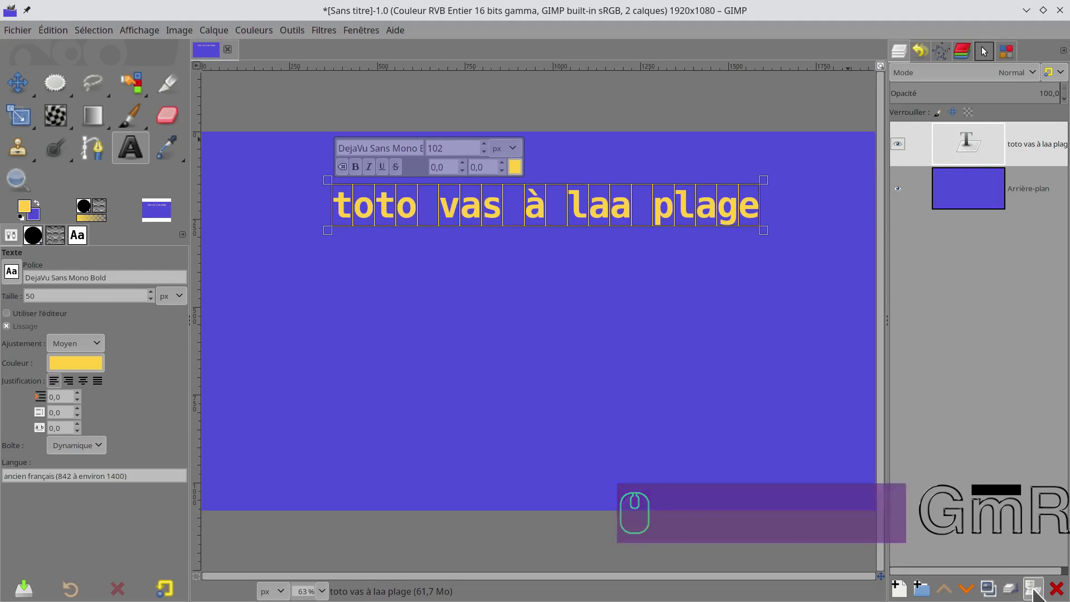
pyautogui.click(1056, 589)
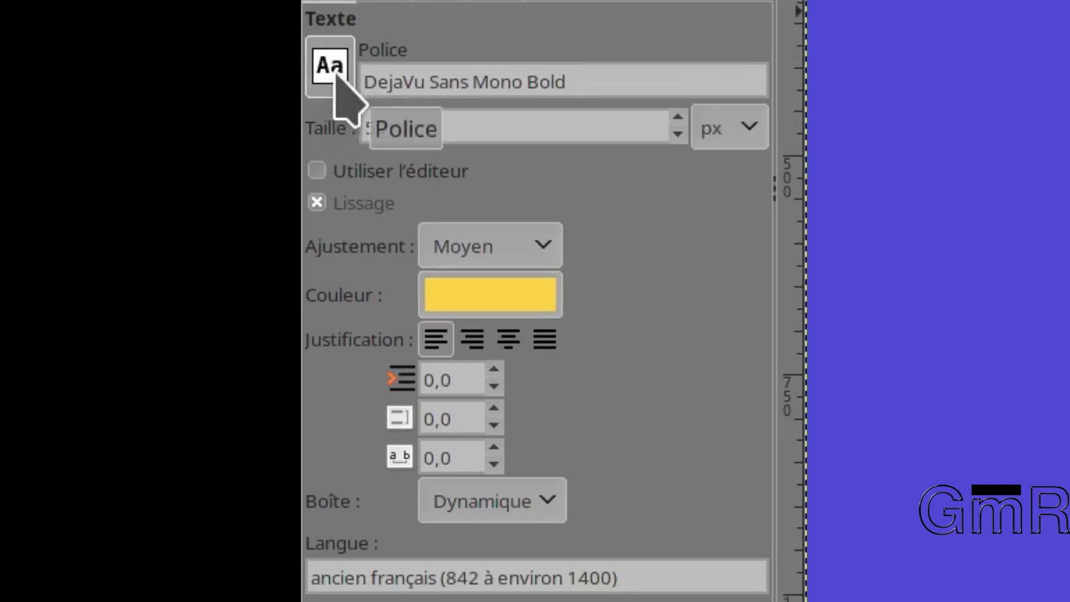
# Step: Browse the Text tool's fonts as a grid and as a list, reduce the preview size by two levels, and keep the current font
pyautogui.click(335, 74)
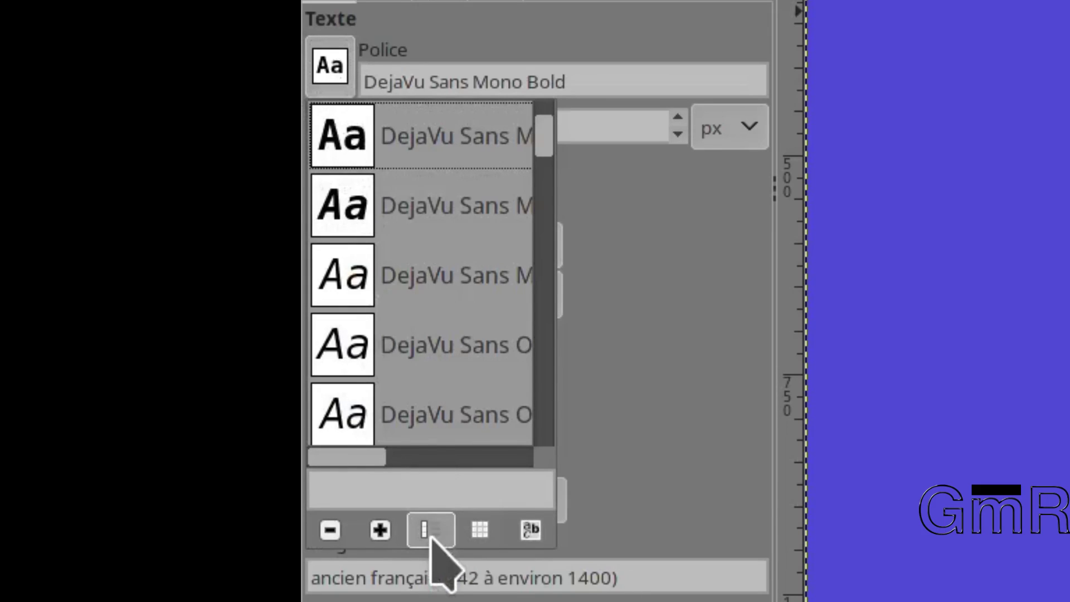
pyautogui.click(473, 533)
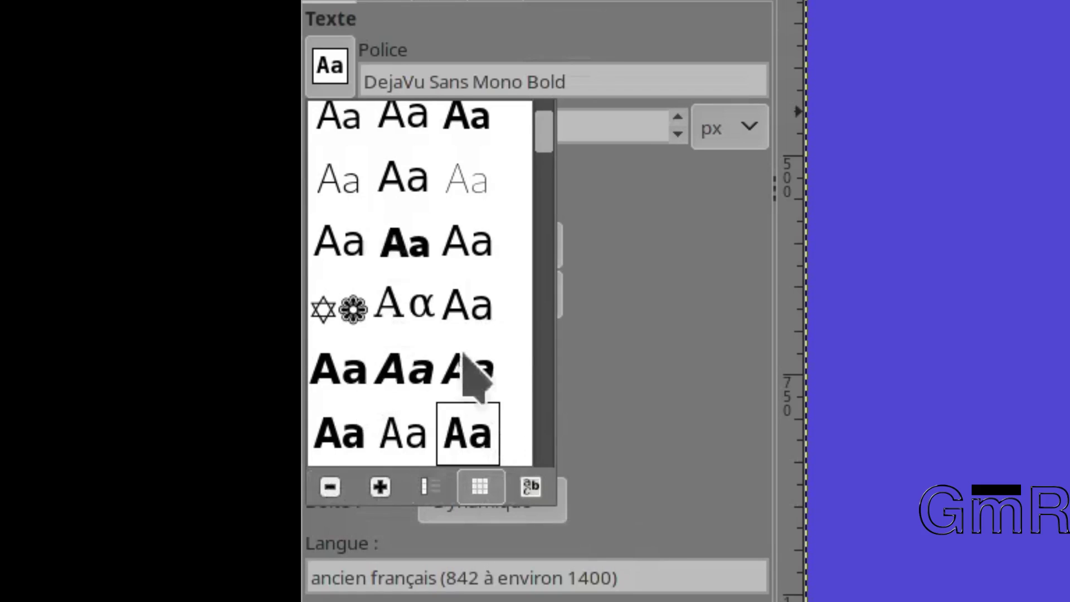
pyautogui.click(425, 486)
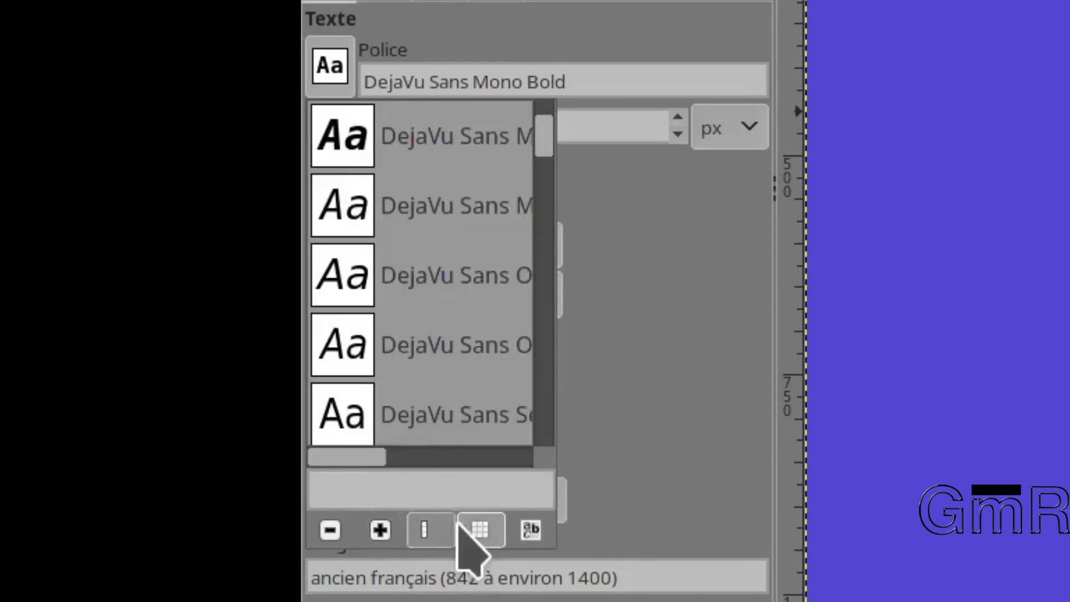
pyautogui.click(334, 533)
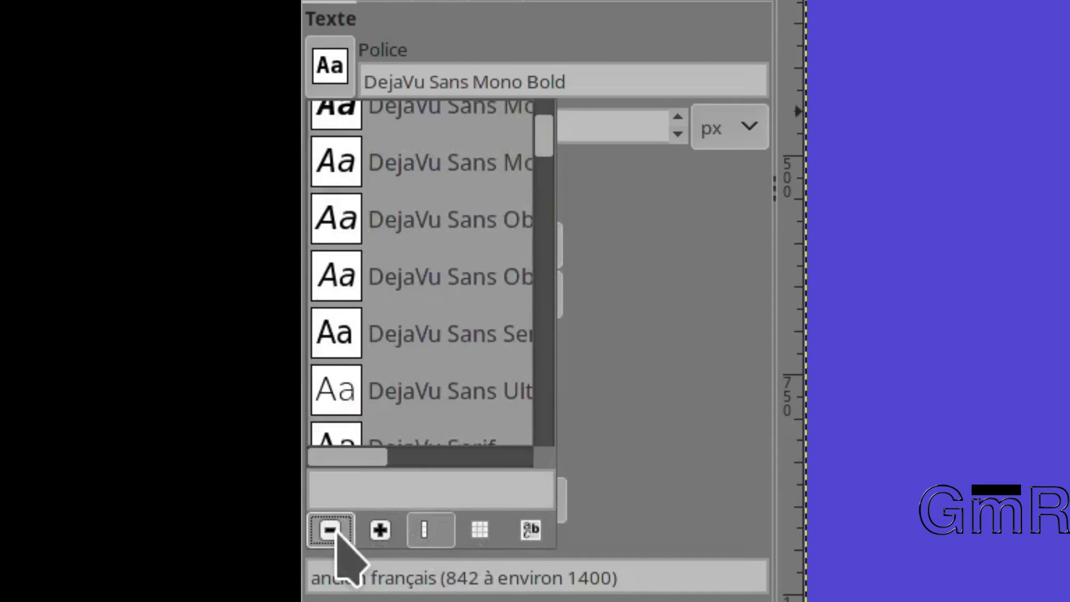
pyautogui.click(330, 530)
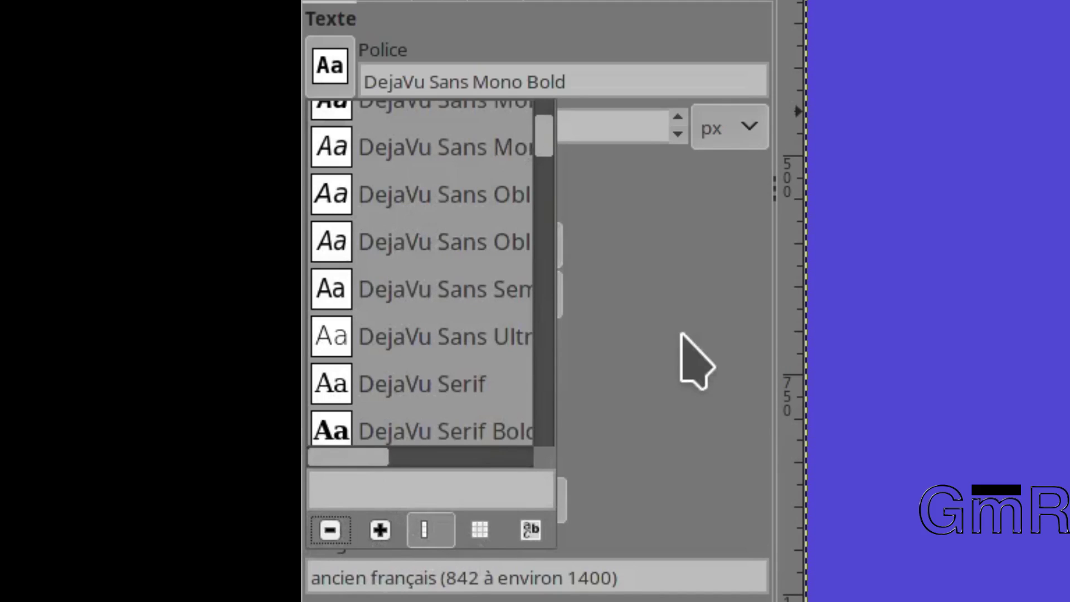
pyautogui.click(592, 136)
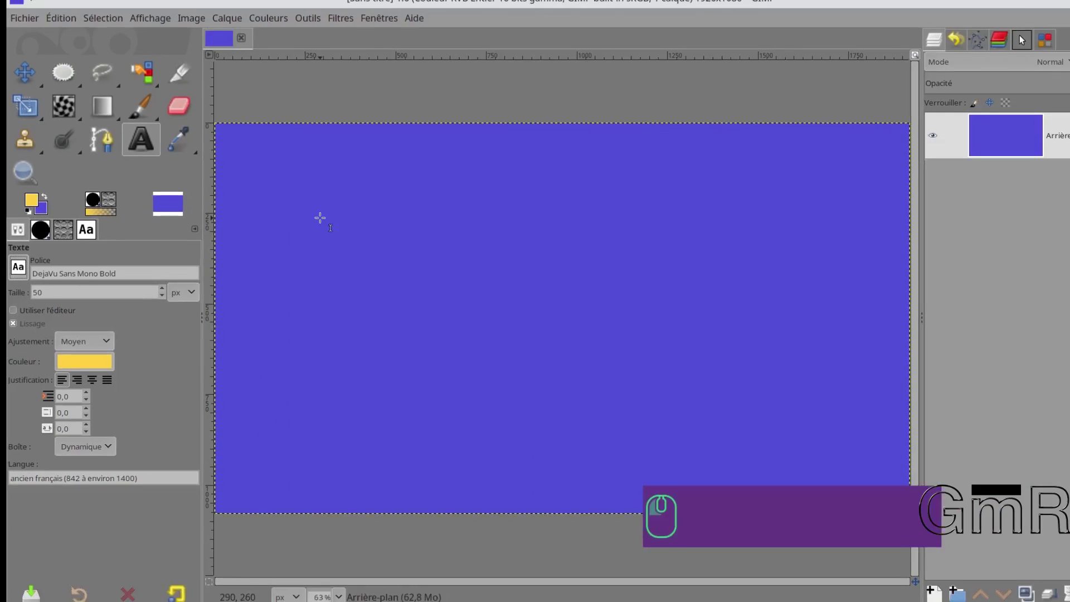
# Step: Add the text "toto" in the upper-left part of the blue image
pyautogui.click(320, 218)
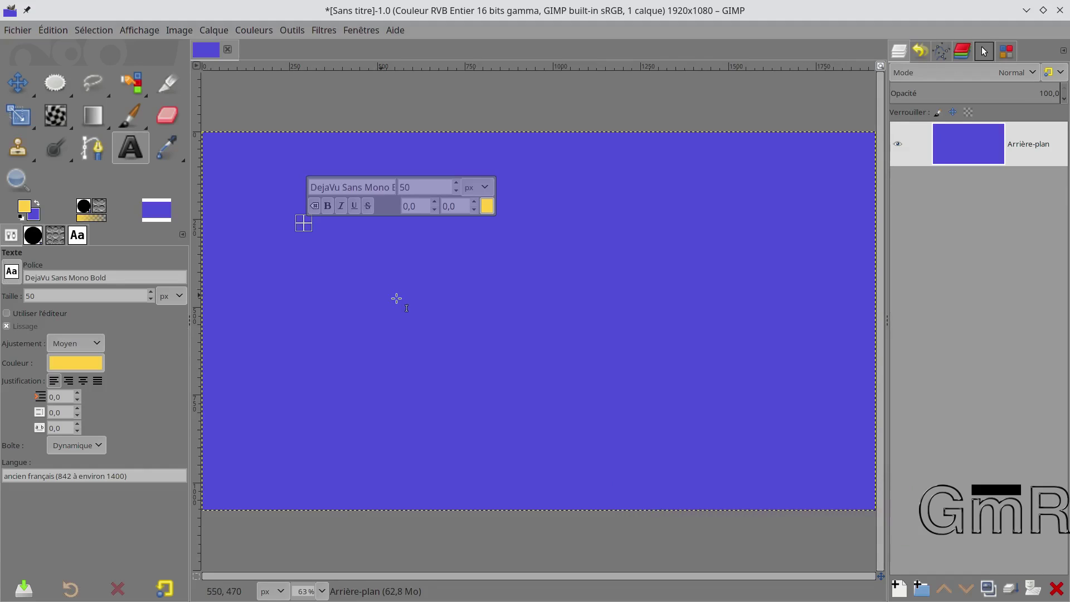
pyautogui.write('t')
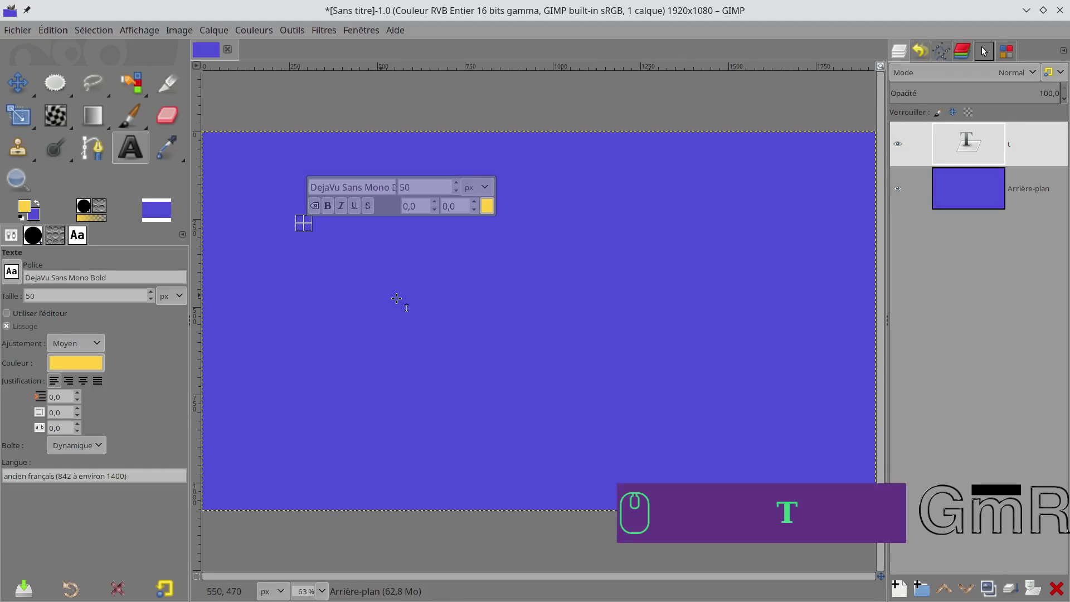
pyautogui.write('oto')
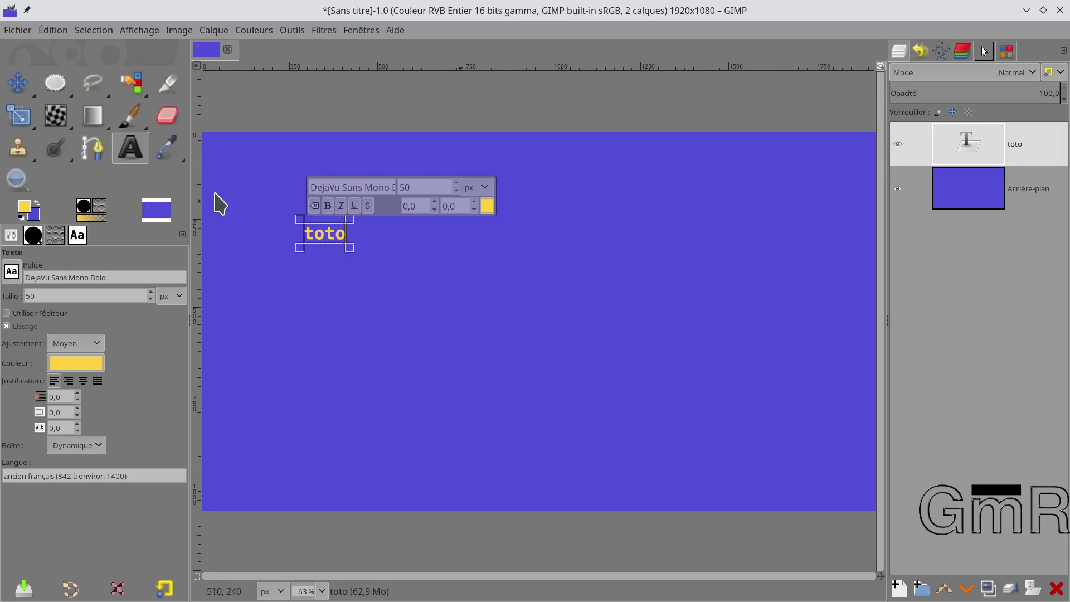
# Step: Enlarge the frame around "toto" well beyond the word, then pull in its upper and right edges to form a wide, low box
pyautogui.moveTo(350, 249); pyautogui.dragTo(538, 336)
pyautogui.click(525, 276)
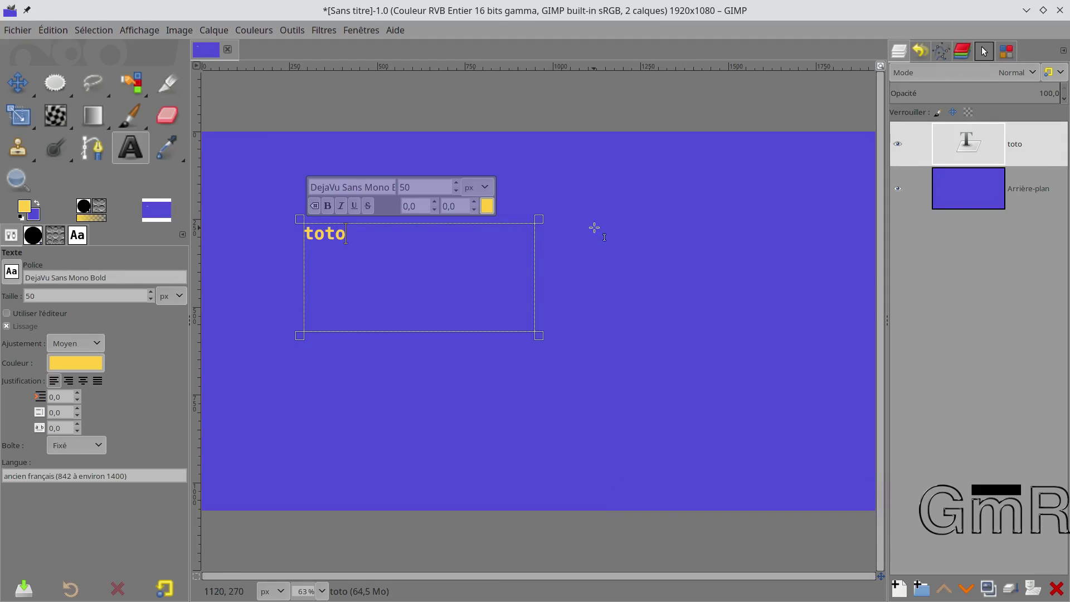
pyautogui.moveTo(525, 234); pyautogui.dragTo(480, 282)
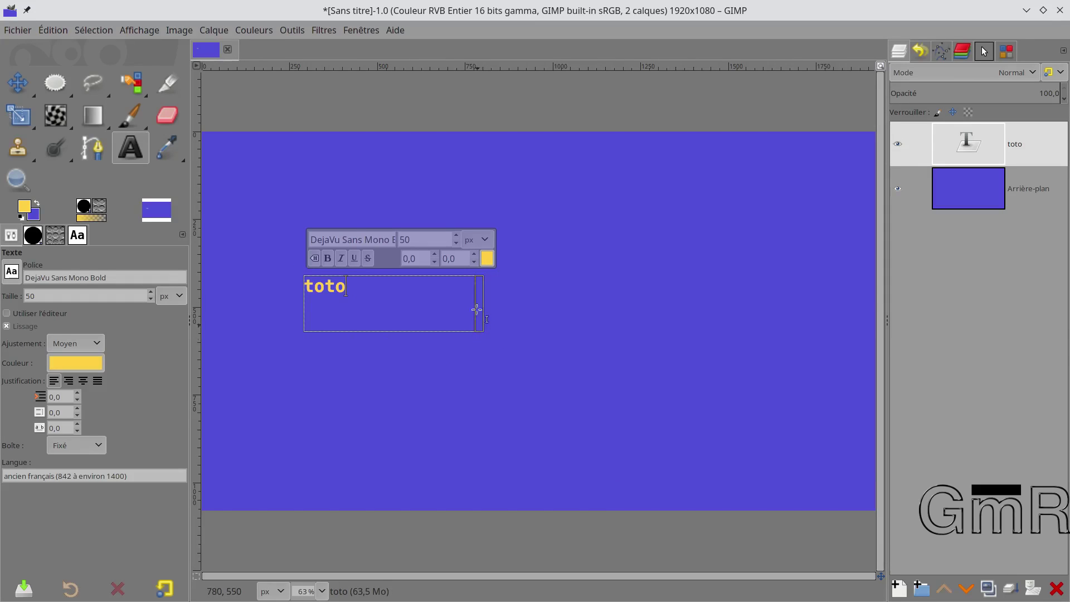
pyautogui.moveTo(490, 312)
pyautogui.mouseDown()
pyautogui.moveTo(663, 298)
pyautogui.moveTo(492, 308)
pyautogui.moveTo(504, 321)
pyautogui.moveTo(492, 312)
pyautogui.mouseUp()
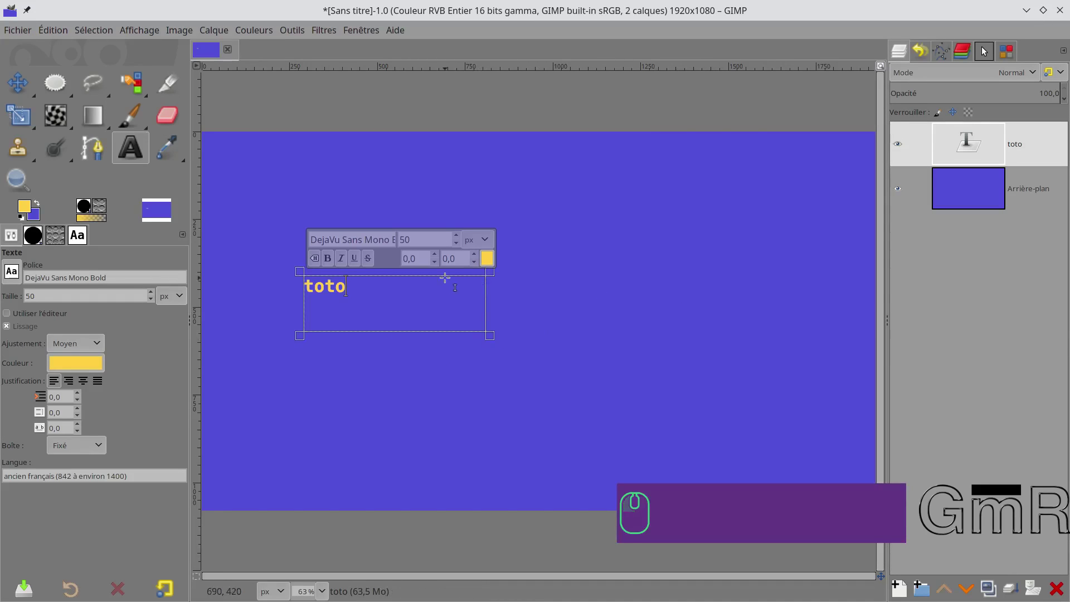
# Step: Draw a rectangular selection of about 470 × 320 px to the right of the text, try its resize handles, and discard it
pyautogui.click(54, 89)
pyautogui.click(54, 90)
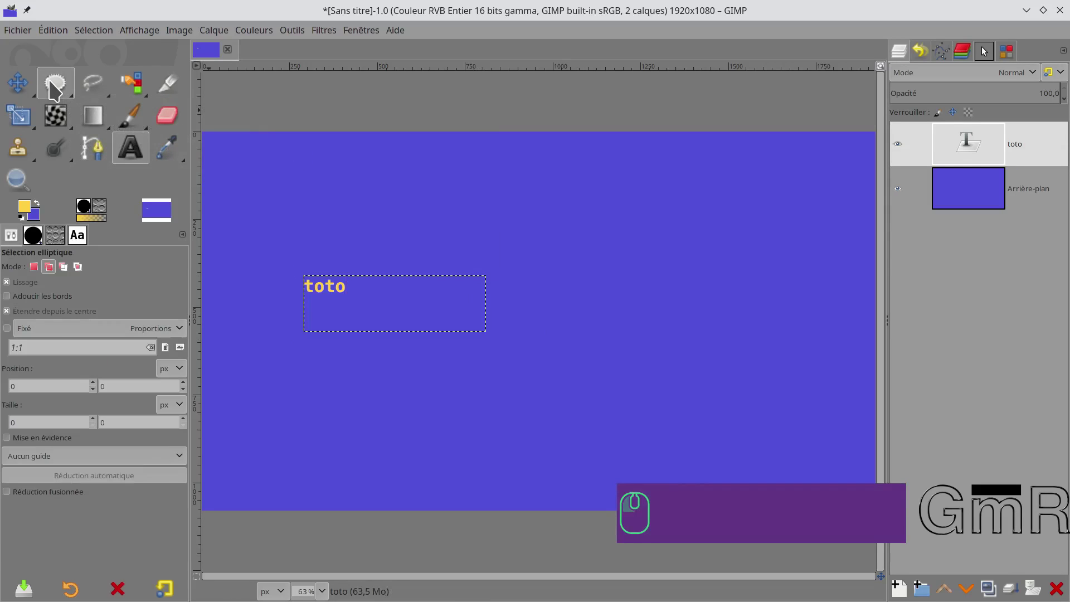
pyautogui.moveTo(54, 89); pyautogui.dragTo(151, 96)
pyautogui.moveTo(587, 225); pyautogui.dragTo(751, 339)
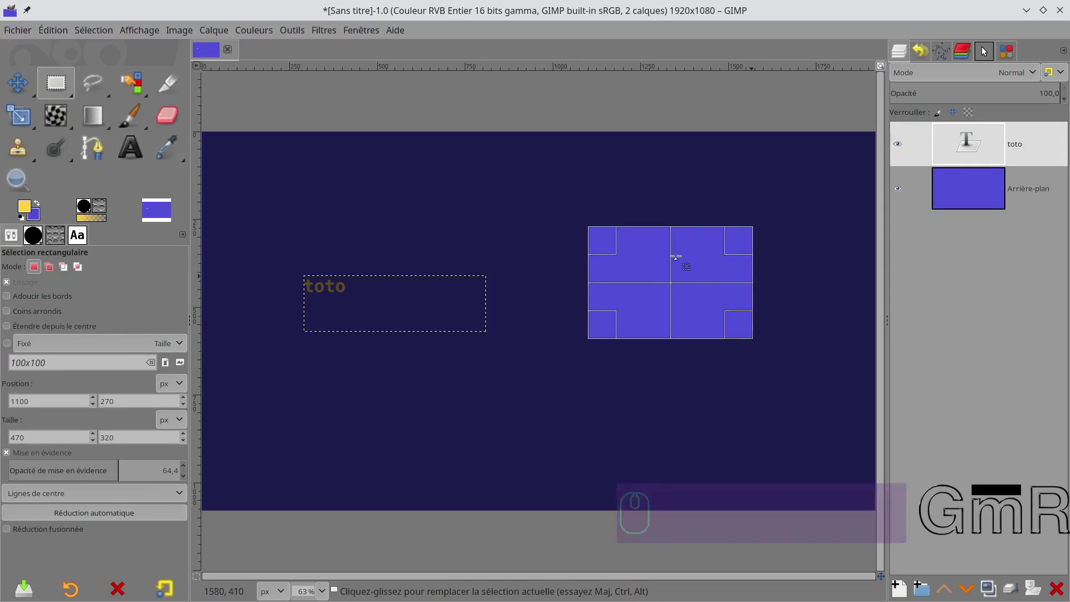
pyautogui.moveTo(663, 246)
pyautogui.mouseDown()
pyautogui.moveTo(664, 285)
pyautogui.moveTo(668, 240)
pyautogui.mouseUp()
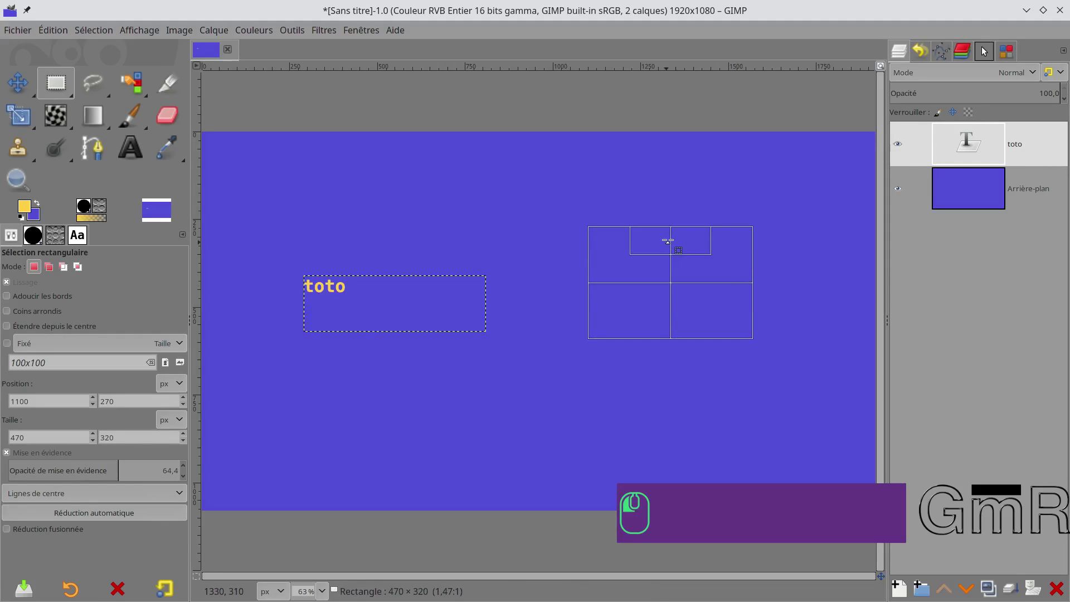
pyautogui.moveTo(717, 267); pyautogui.dragTo(720, 268)
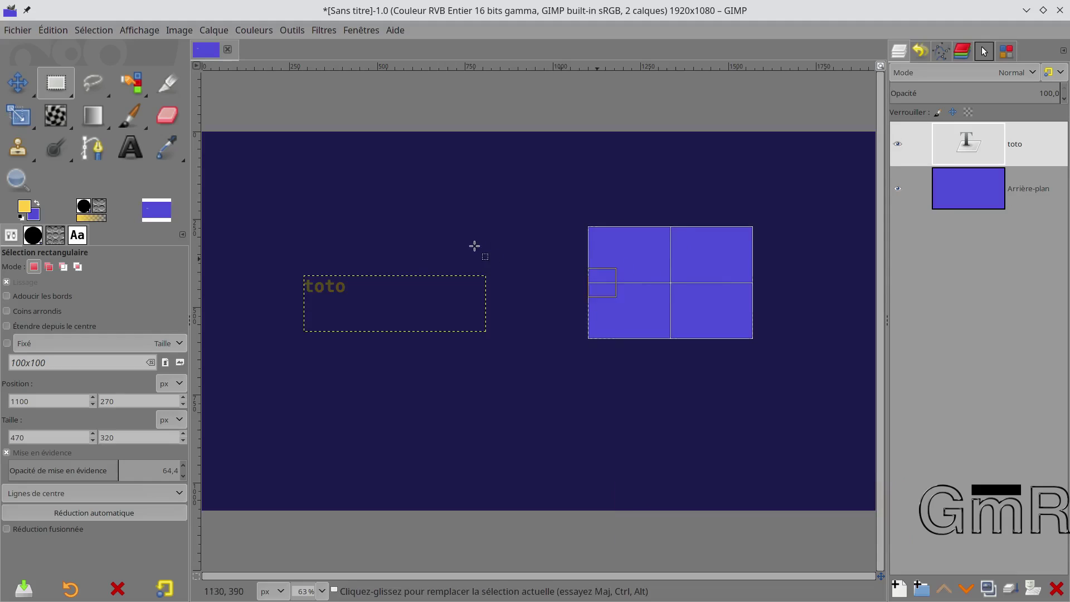
pyautogui.click(491, 252)
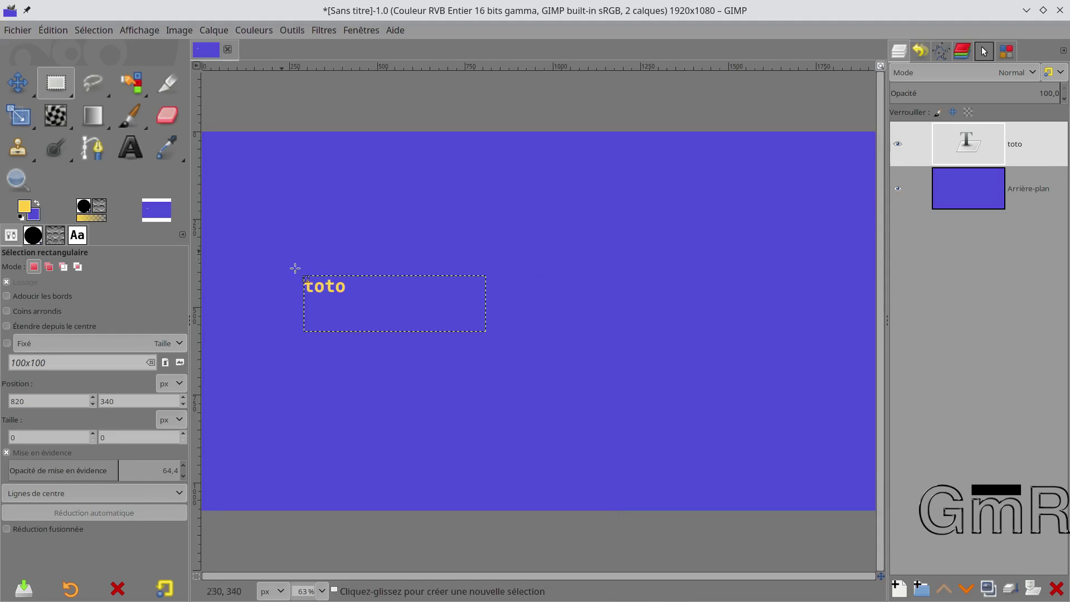
# Step: Return to the Text tool and reopen the "toto" text for editing
pyautogui.click(321, 288)
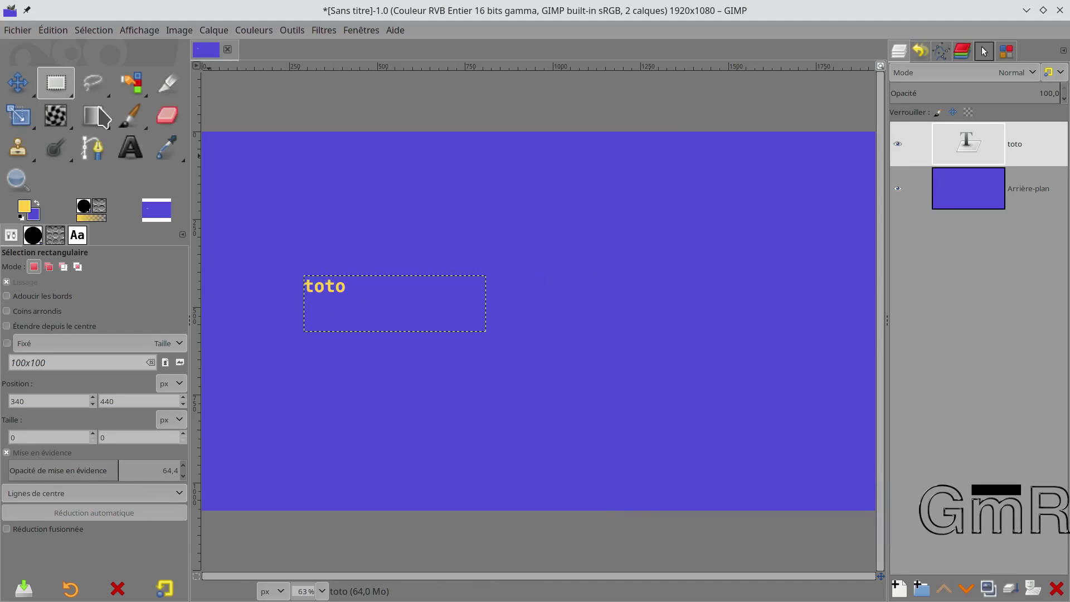
pyautogui.click(132, 155)
pyautogui.click(339, 292)
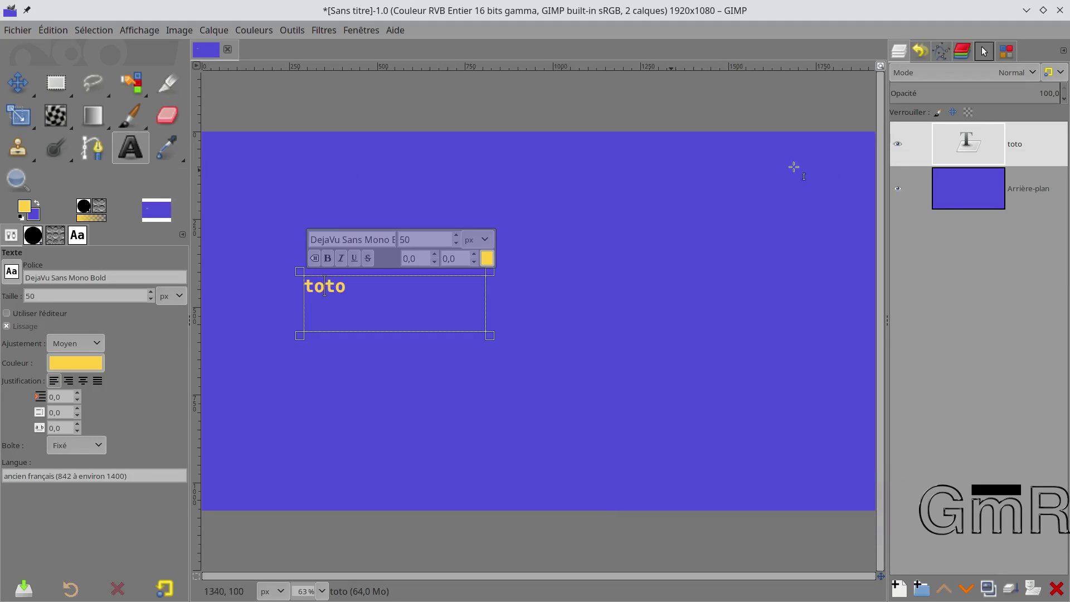
# Step: Make the Arrière-plan layer active, then reopen the "toto" text from the canvas and select the whole word
pyautogui.click(995, 195)
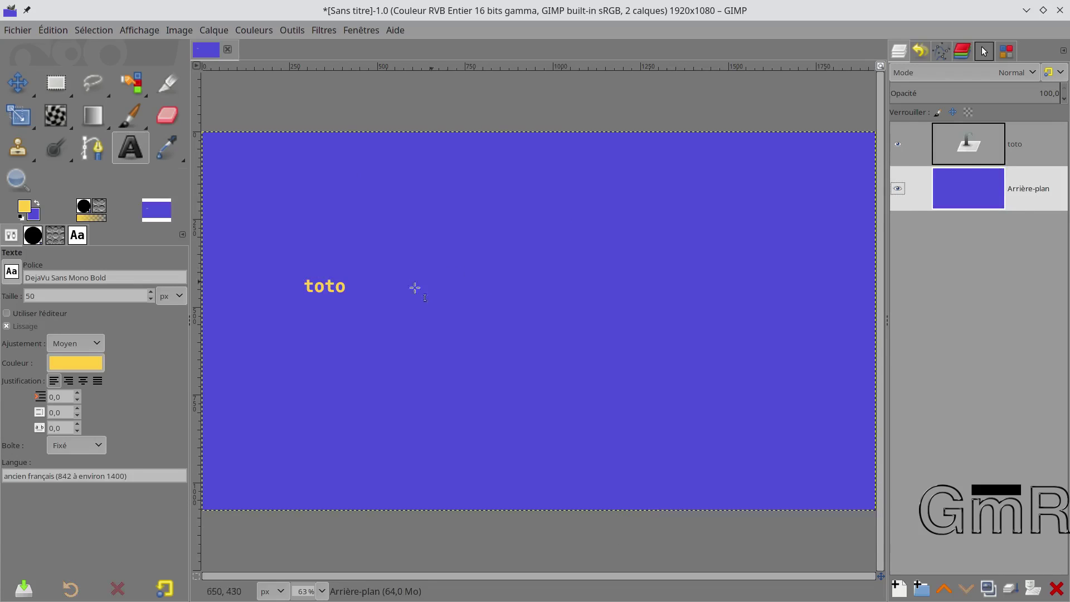
pyautogui.click(341, 296)
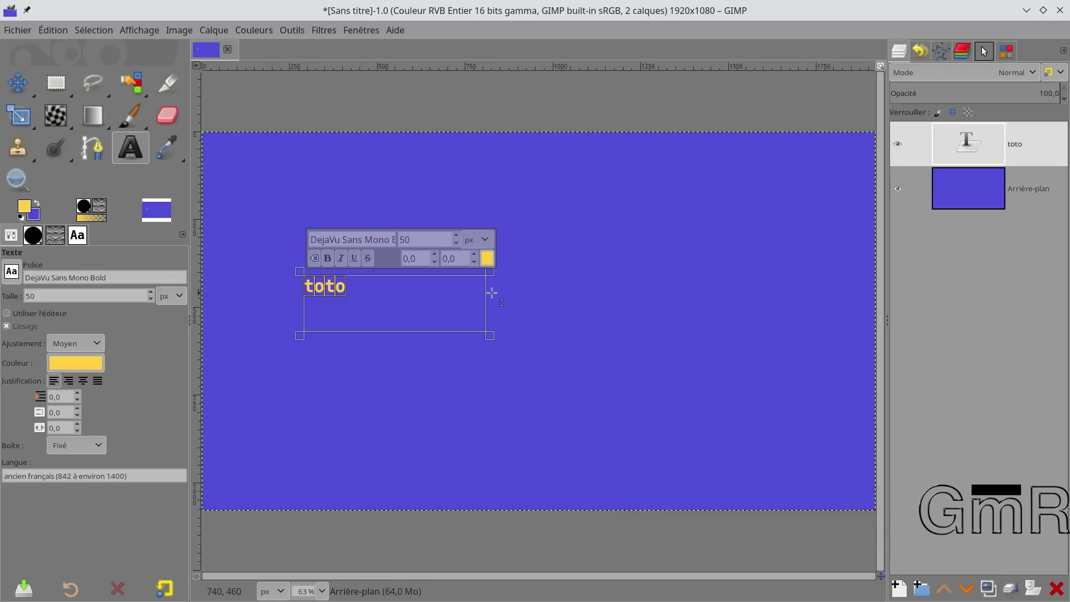
pyautogui.click(329, 331)
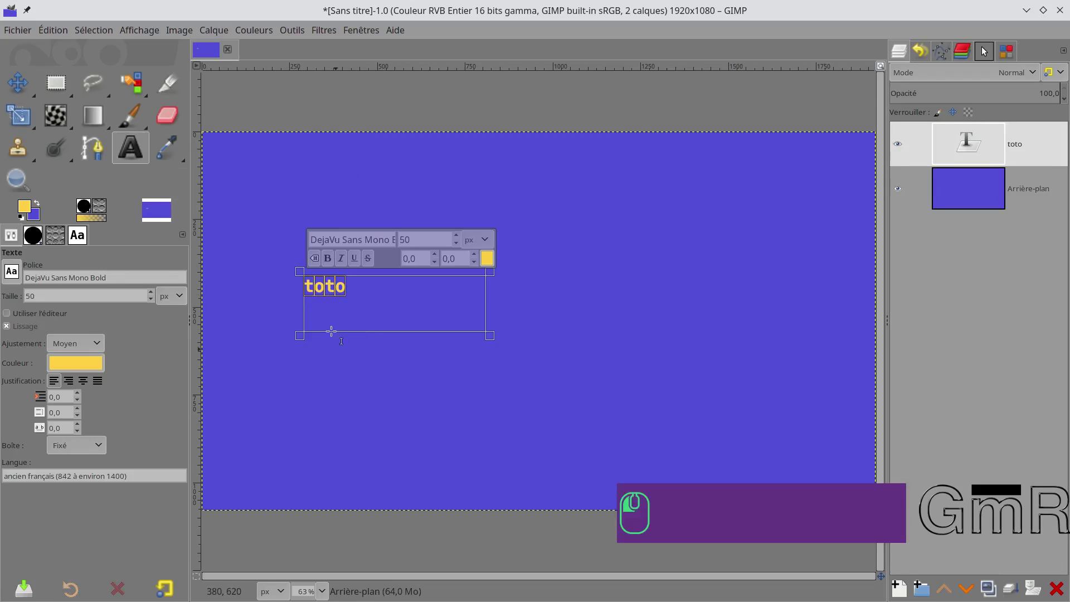
pyautogui.doubleClick(336, 290)
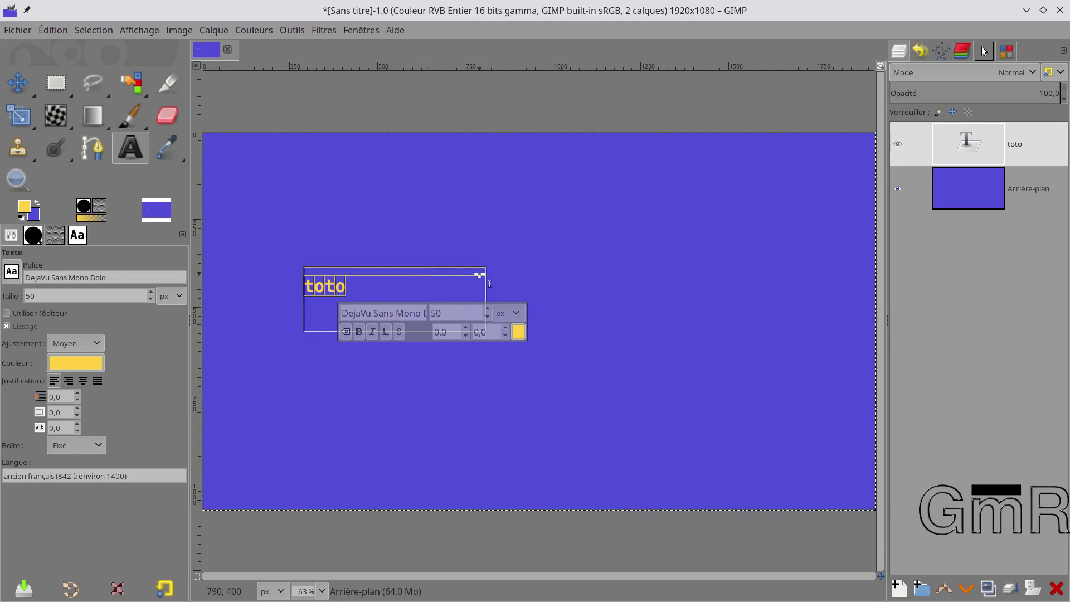
# Step: Start an empty text above "toto", then go back to the "toto" text and select the whole word
pyautogui.click(387, 282)
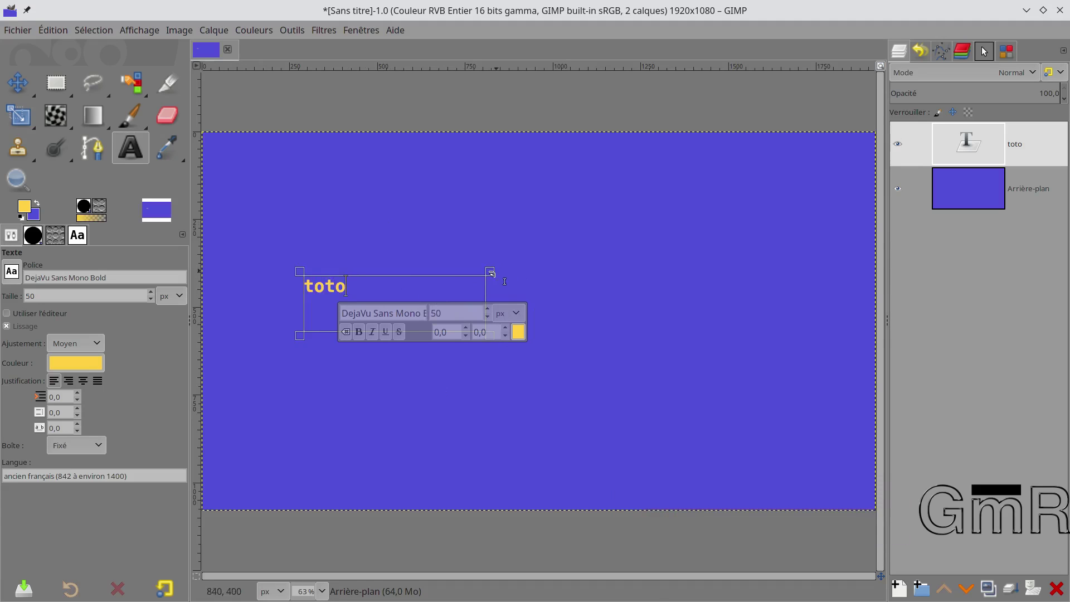
pyautogui.click(472, 199)
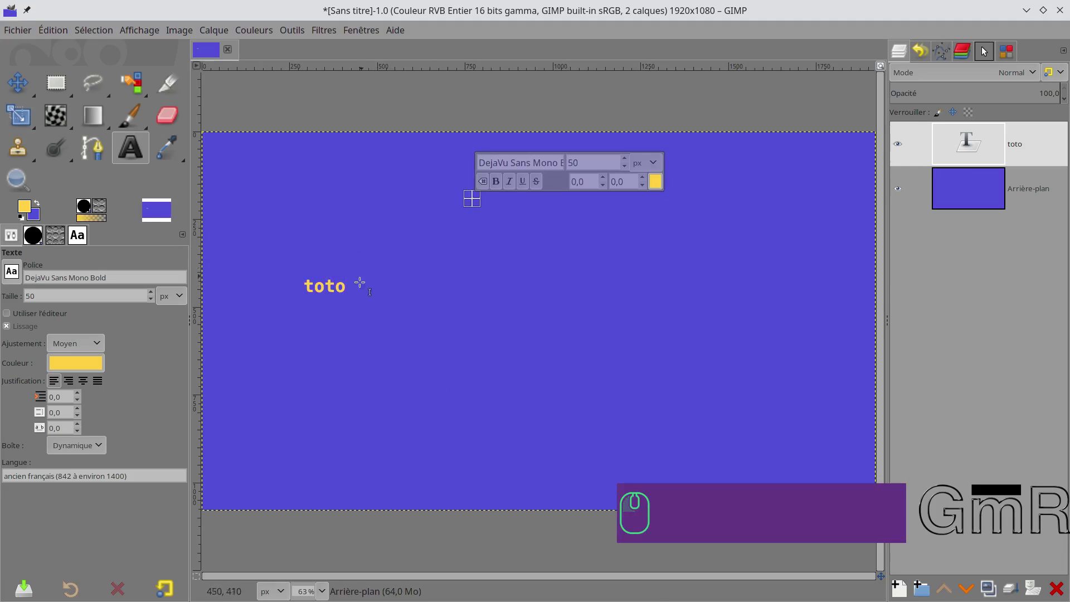
pyautogui.click(324, 287)
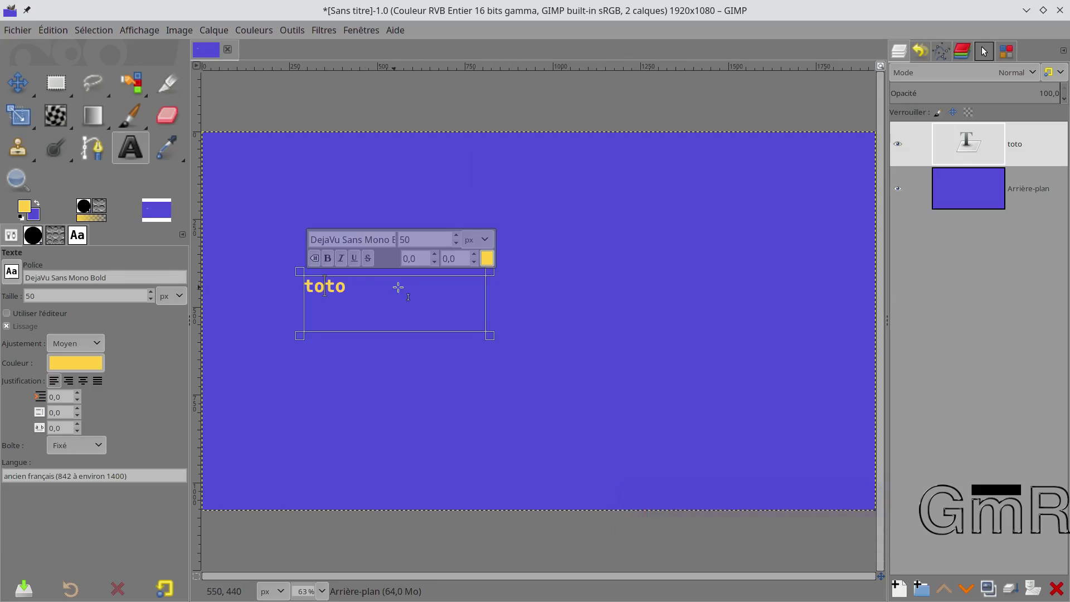
pyautogui.doubleClick(334, 296)
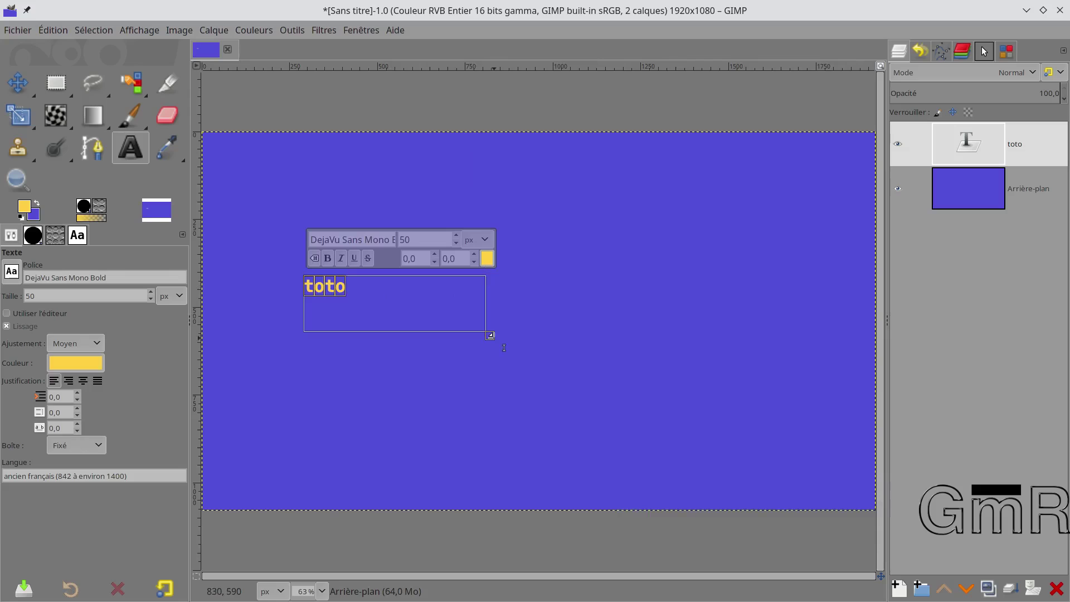
# Step: Set the "toto" text's box to Dynamique and open the text in the separate text editor
pyautogui.click(491, 335)
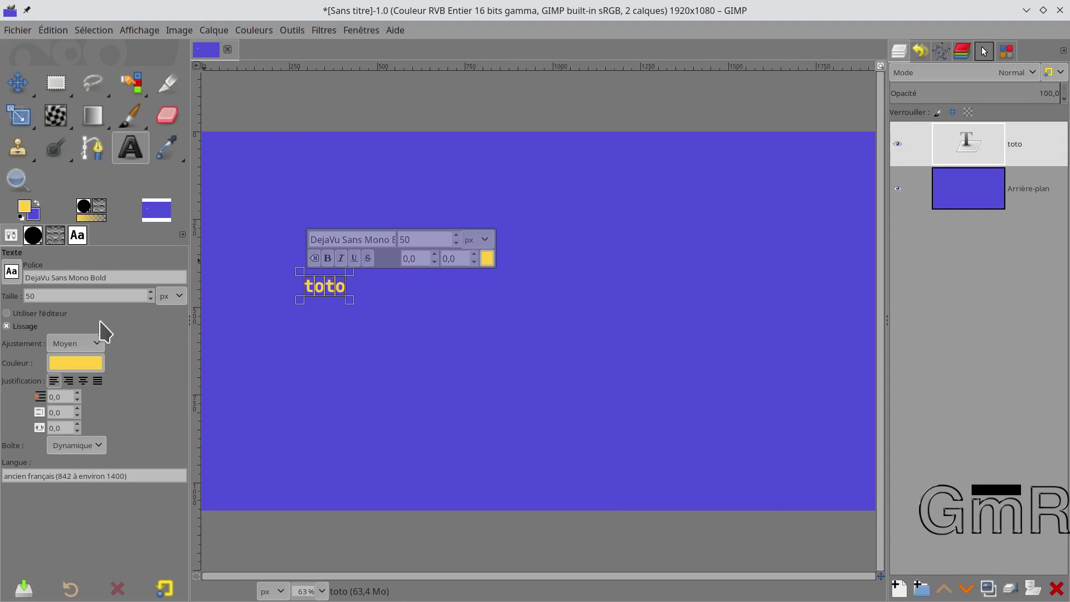
pyautogui.click(35, 313)
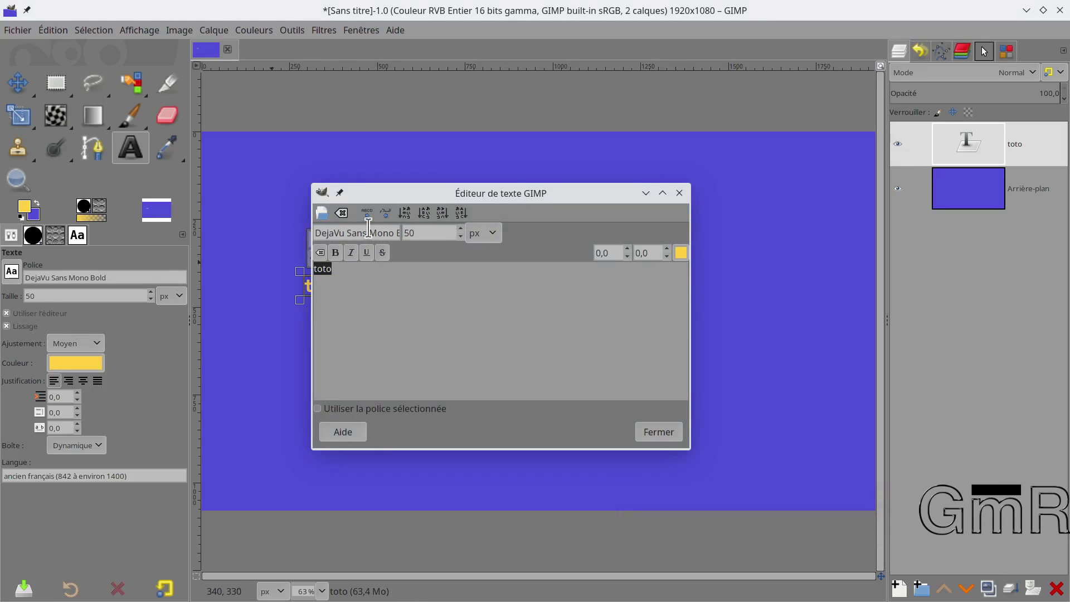
# Step: Move the text editor clear of the "toto" text, then view the dialog for loading a text file and close it
pyautogui.moveTo(436, 189); pyautogui.dragTo(546, 188)
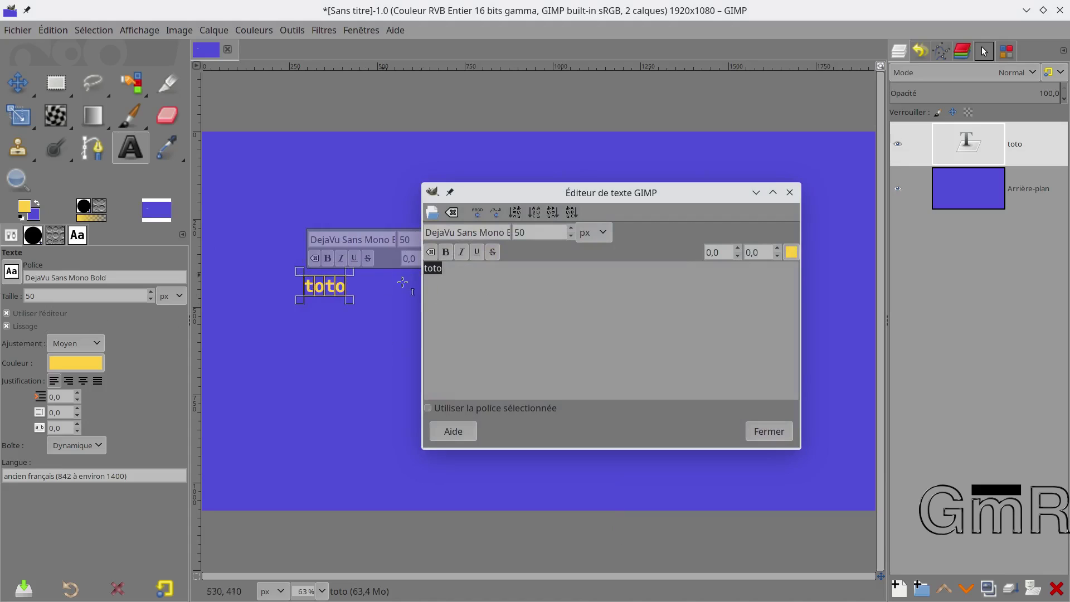
pyautogui.moveTo(585, 191); pyautogui.dragTo(659, 203)
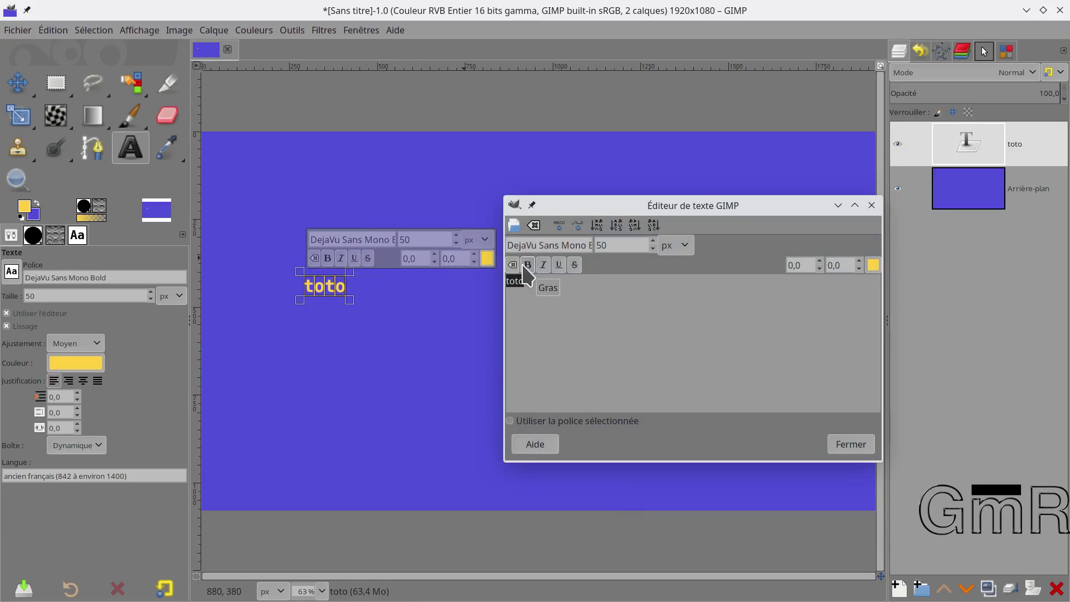
pyautogui.click(564, 228)
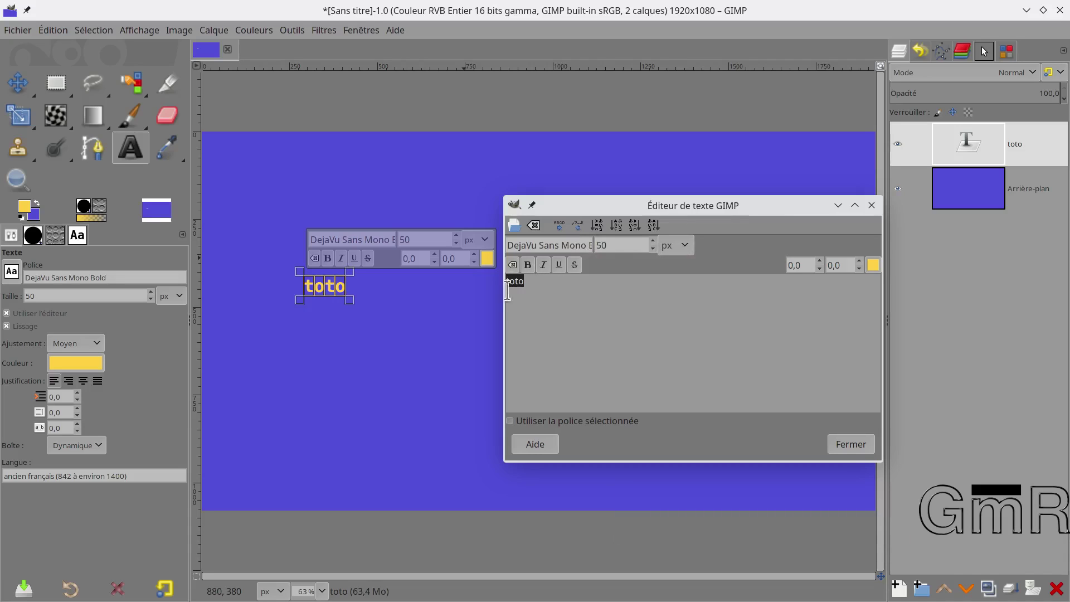
pyautogui.click(515, 228)
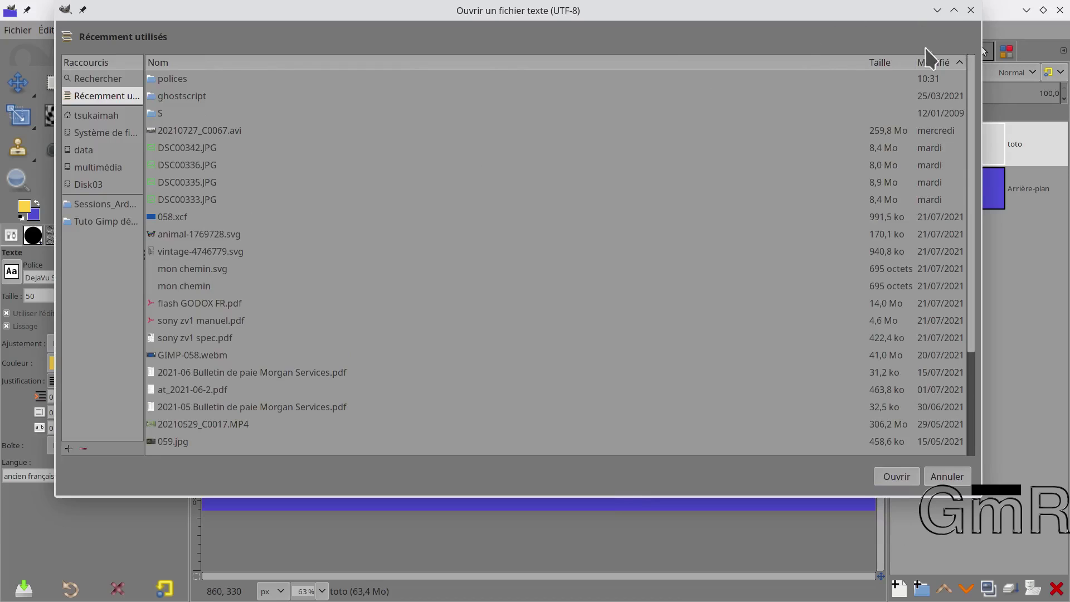
pyautogui.click(970, 11)
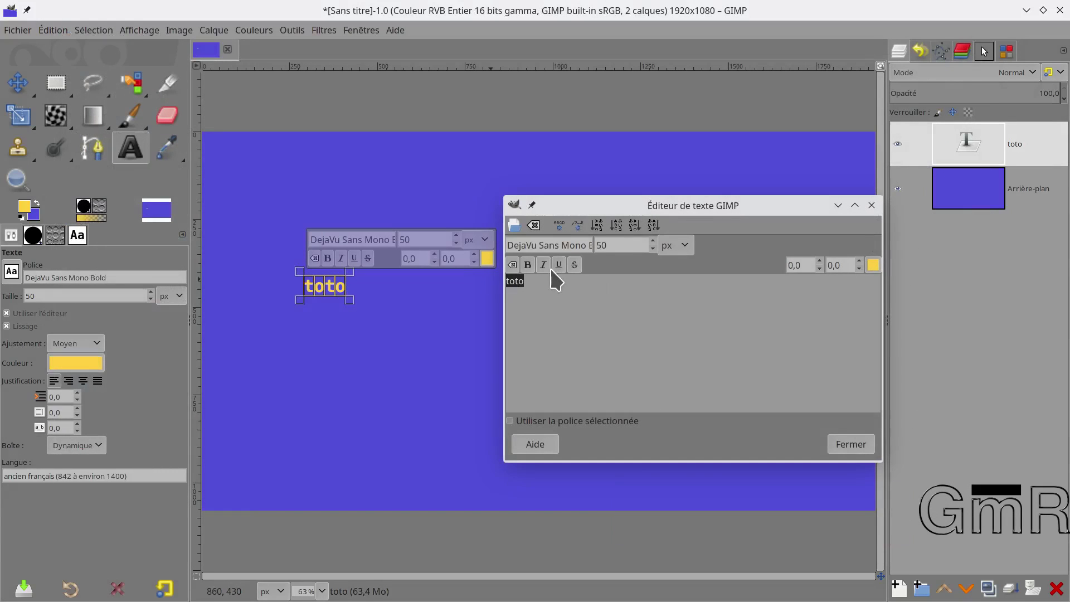
# Step: Try bold, italic, underline and strikethrough on "toto", remove the bold, then clear all remaining styling from the selected text
pyautogui.click(529, 266)
pyautogui.click(544, 267)
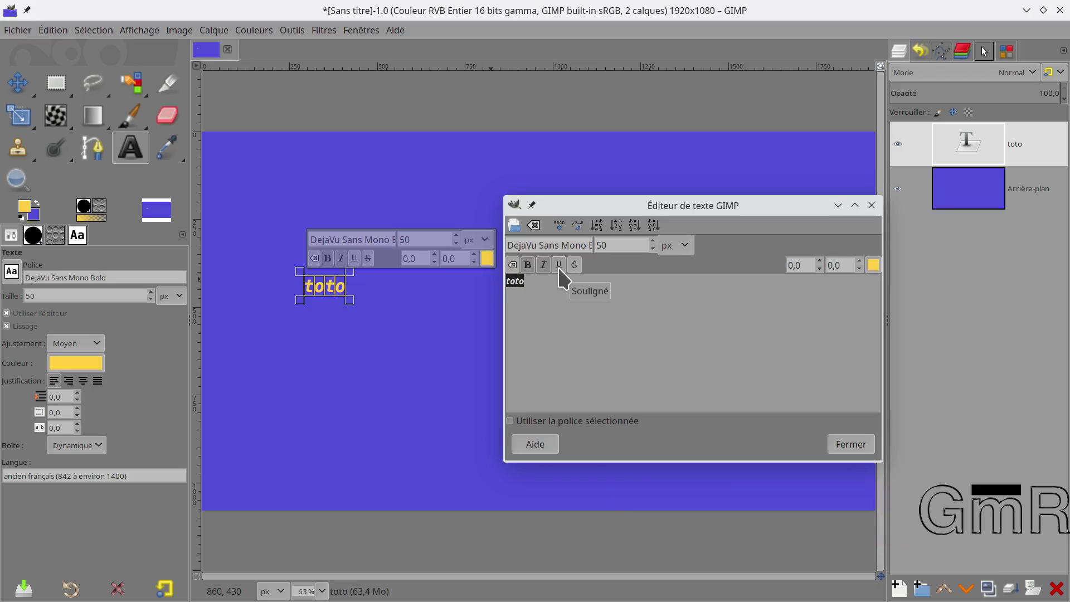
pyautogui.click(560, 266)
pyautogui.click(577, 267)
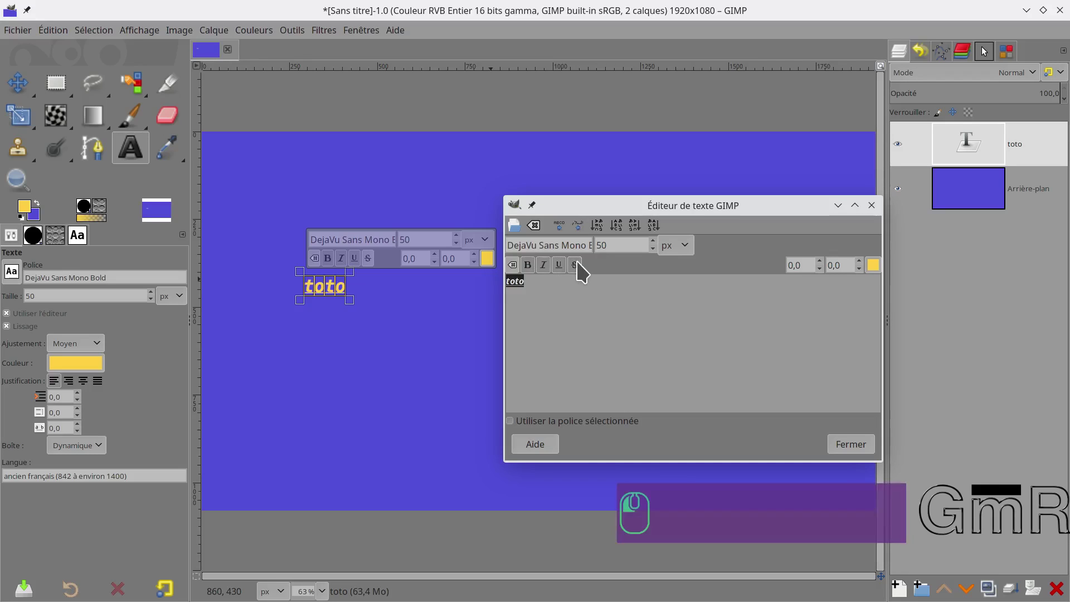
pyautogui.click(529, 267)
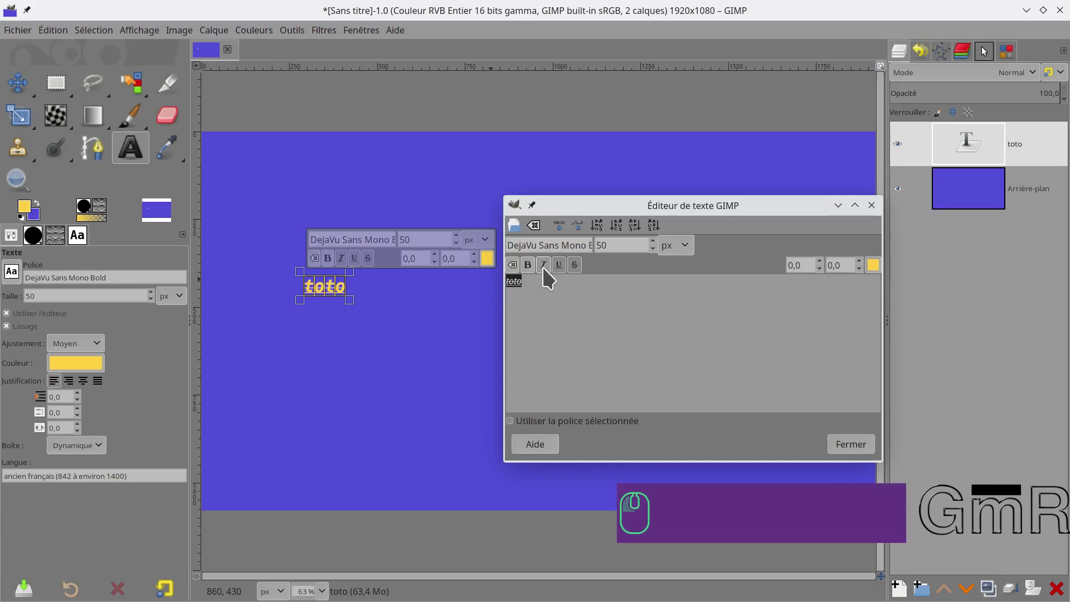
pyautogui.click(512, 266)
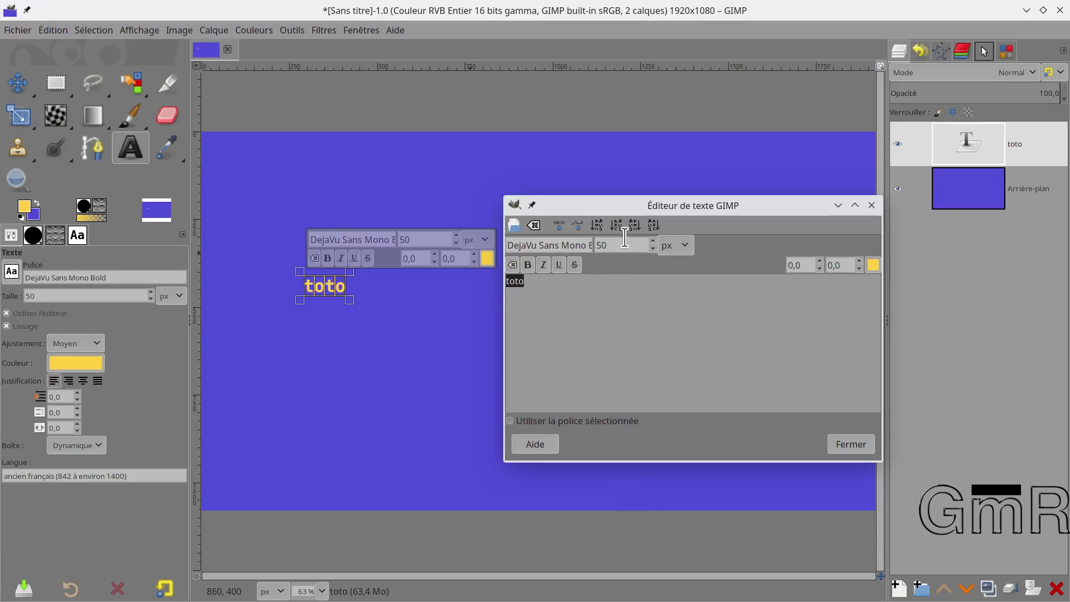
# Step: Set the size of the selected "toto" text to 127 px in the text editor
pyautogui.scroll(-1, 624, 242)
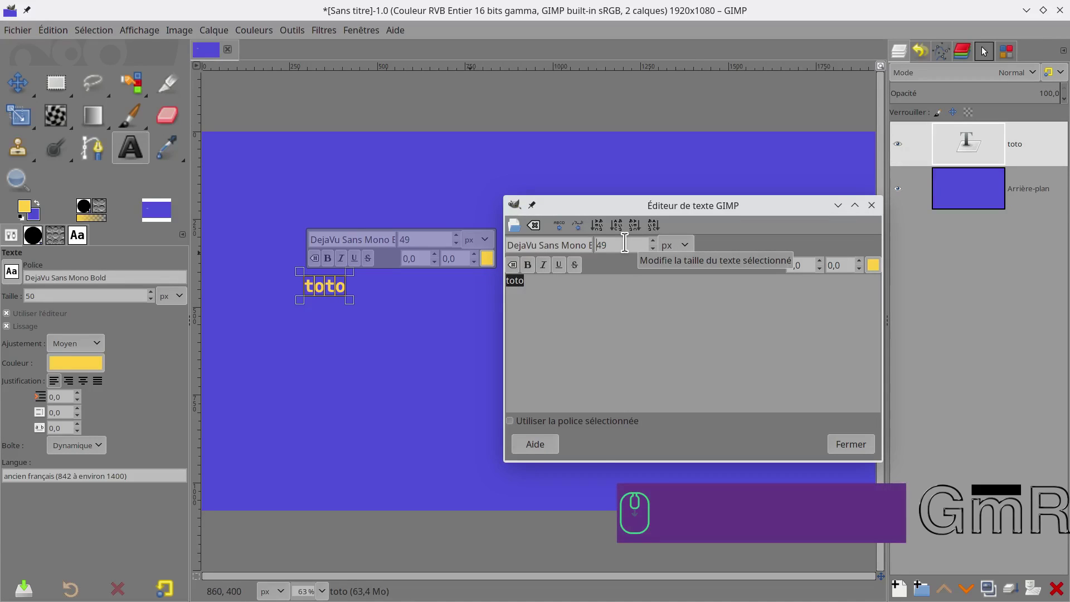
pyautogui.scroll(20, 624, 242)
pyautogui.scroll(20, 624, 242)
pyautogui.scroll(12, 624, 242)
pyautogui.scroll(11, 625, 242)
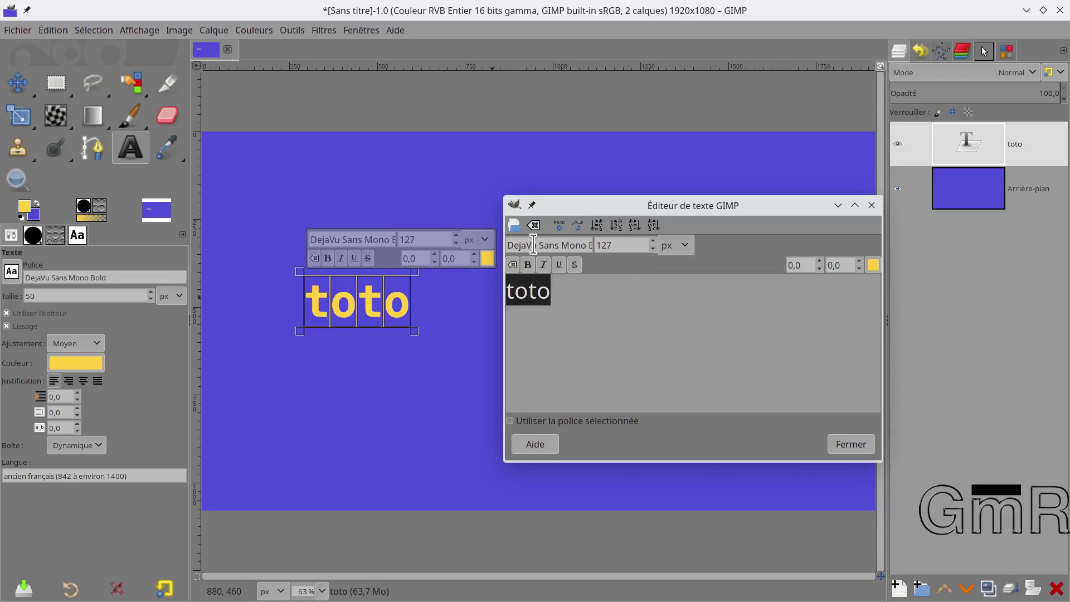
# Step: Move the text editor higher and try to change the selected text's font from the editor's own font setting
pyautogui.moveTo(750, 202); pyautogui.dragTo(731, 146)
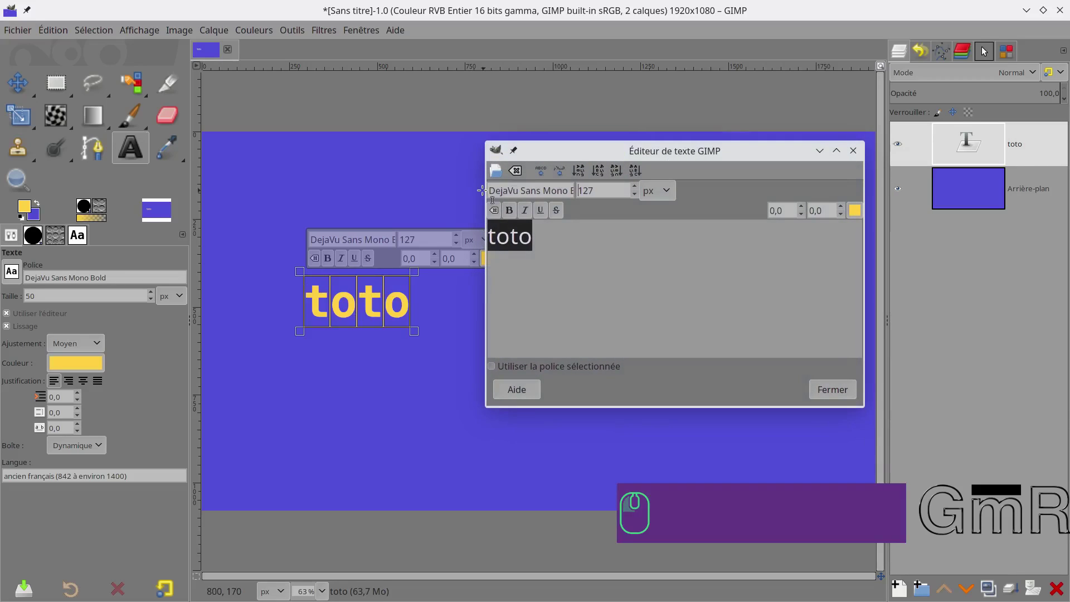
pyautogui.scroll(-1, 533, 188)
pyautogui.click(533, 189)
pyautogui.scroll(-1, 533, 188)
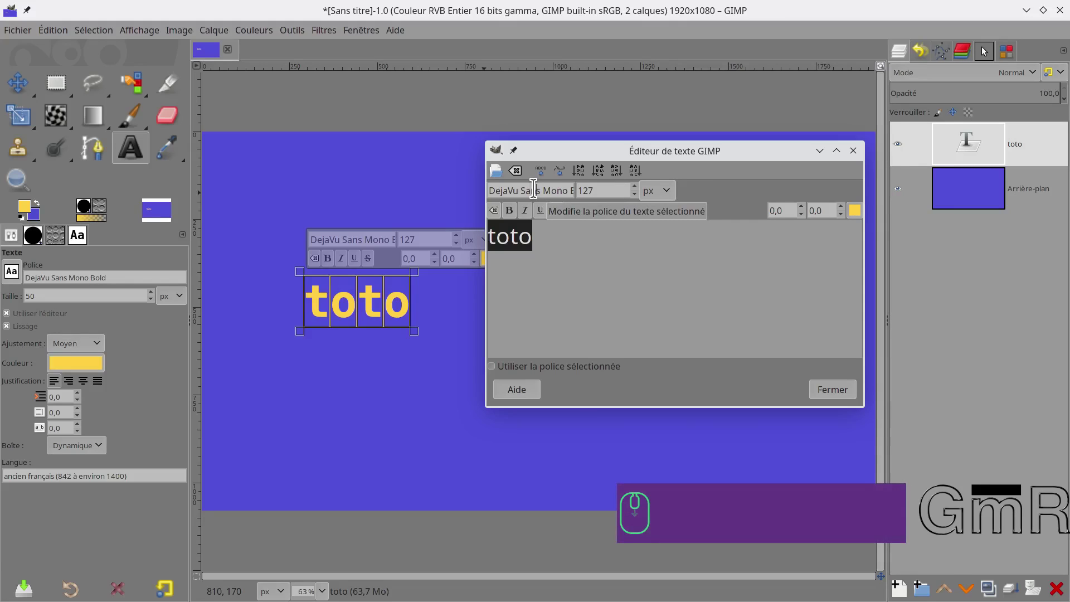
pyautogui.doubleClick(564, 190)
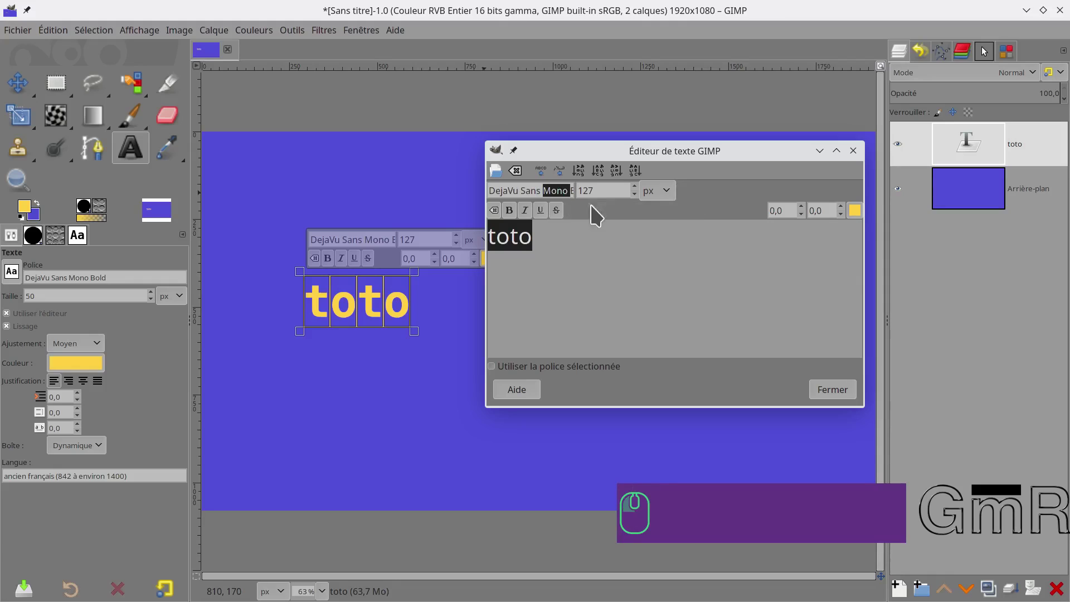
# Step: Widen the text editor window and move it clear of the "toto" text
pyautogui.moveTo(484, 190)
pyautogui.mouseDown()
pyautogui.moveTo(394, 186)
pyautogui.moveTo(495, 192)
pyautogui.mouseUp()
pyautogui.click(437, 190)
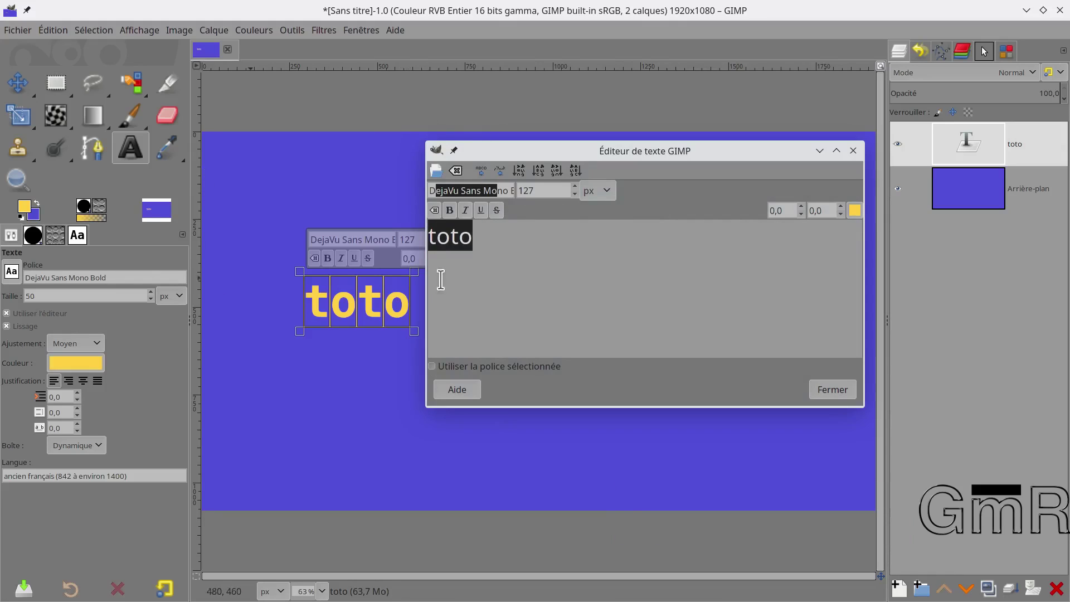
pyautogui.moveTo(501, 150); pyautogui.dragTo(588, 165)
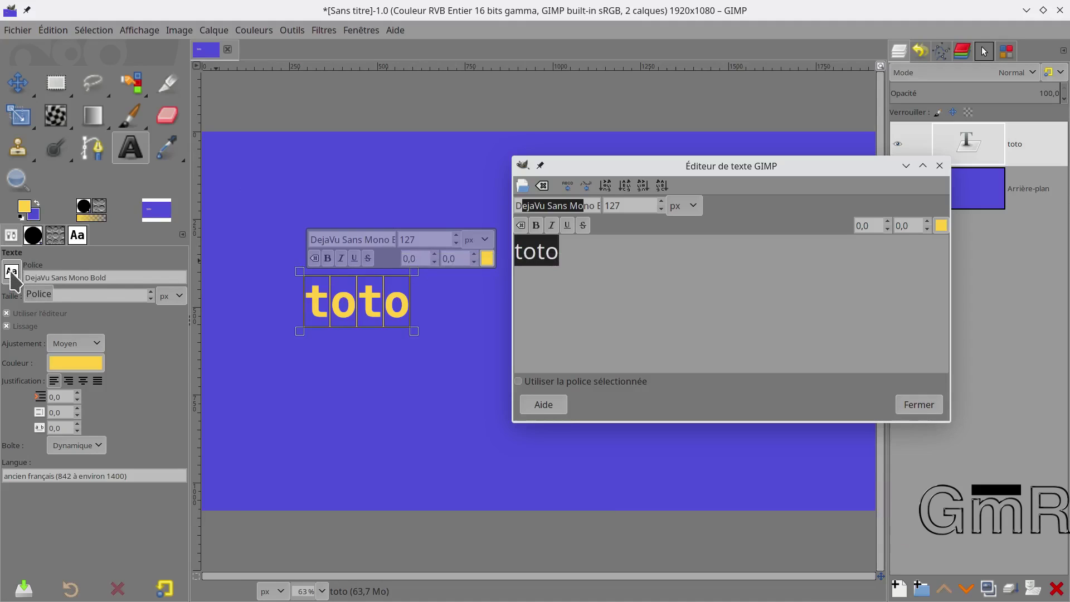
# Step: Go through the fonts in the Text tool options and set "toto" to Inconsolata Bold Ultra-Expanded
pyautogui.scroll(-5, 12, 282)
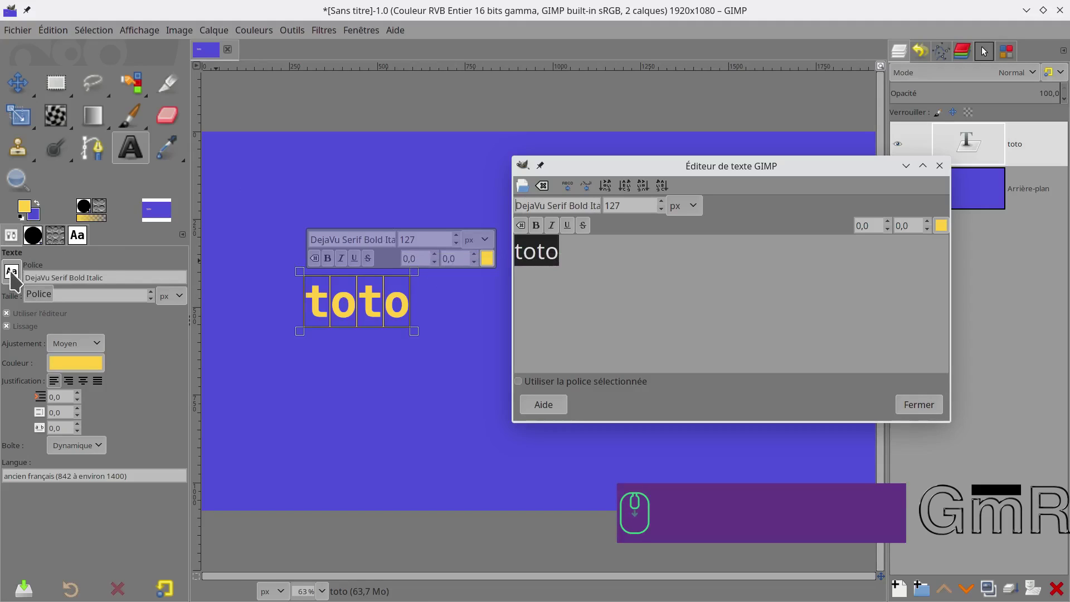
pyautogui.scroll(-1, 13, 282)
pyautogui.scroll(-4, 13, 281)
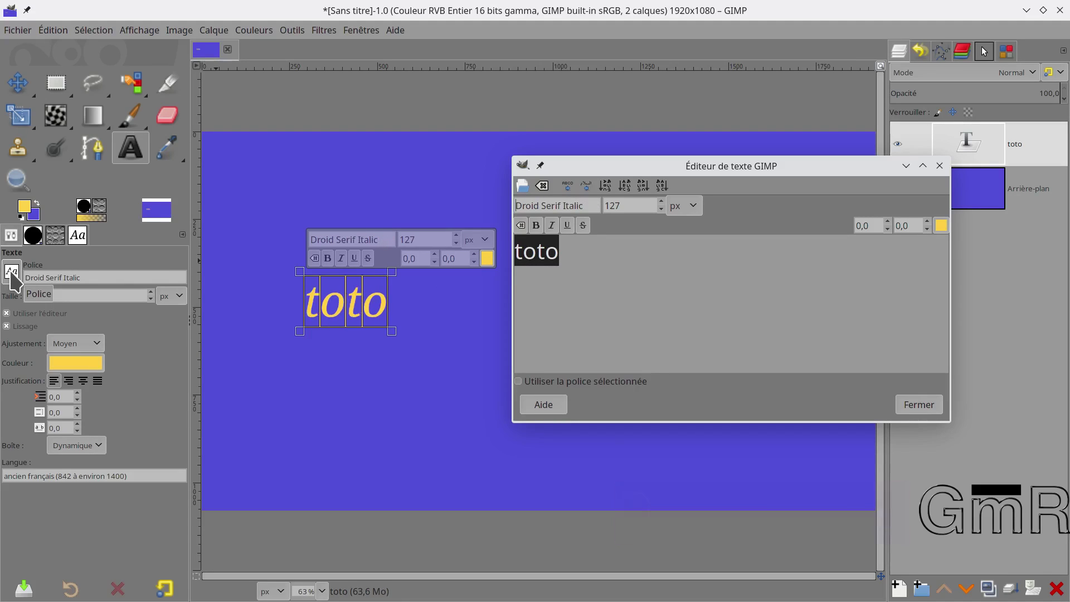
pyautogui.scroll(-1, 13, 282)
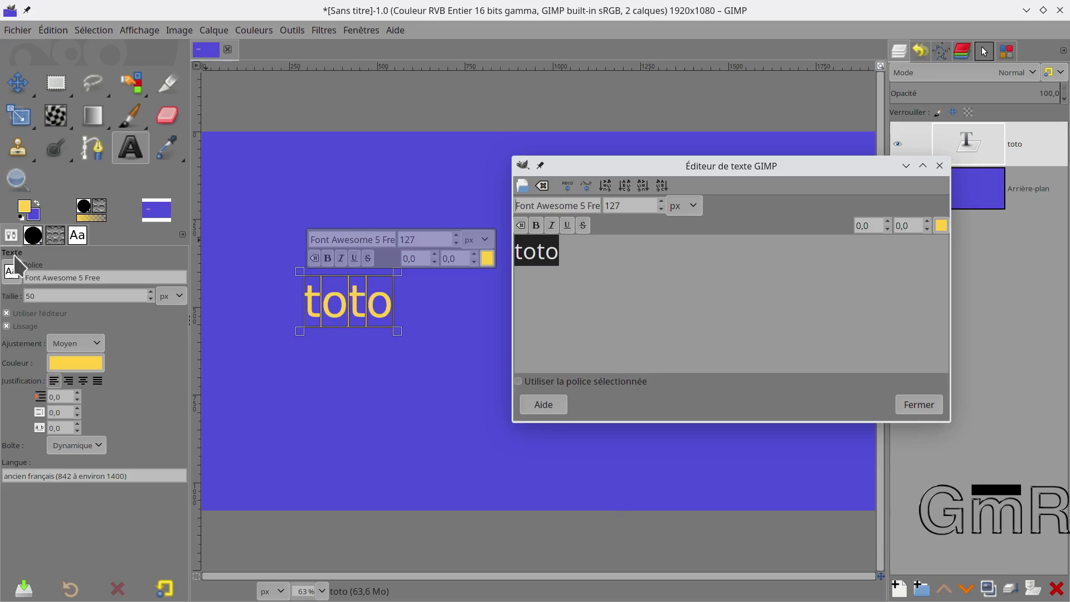
pyautogui.scroll(-1, 13, 281)
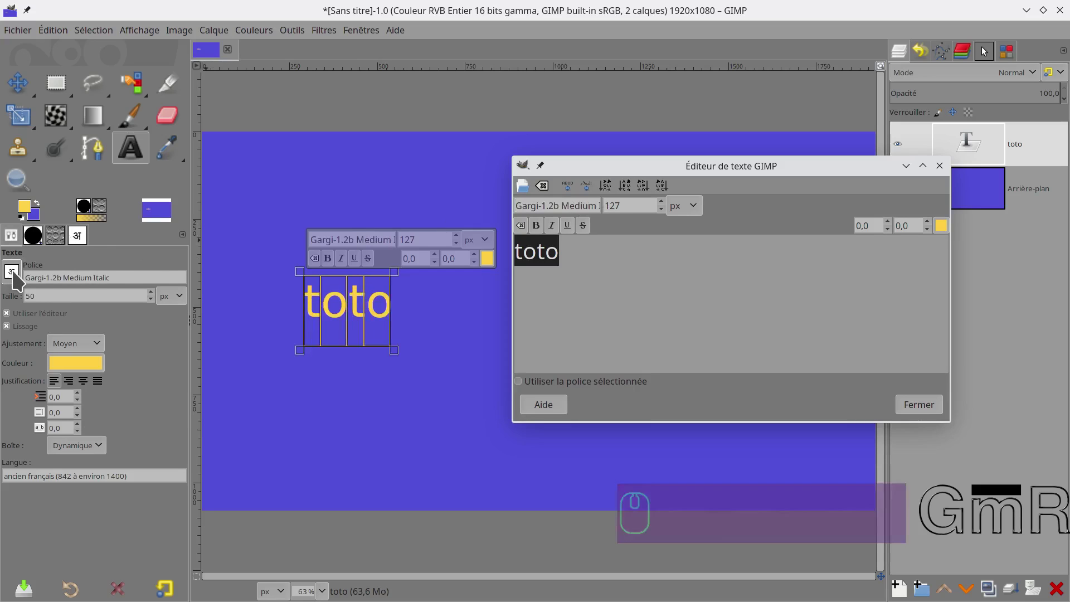
pyautogui.scroll(-1, 12, 282)
pyautogui.scroll(-2, 12, 281)
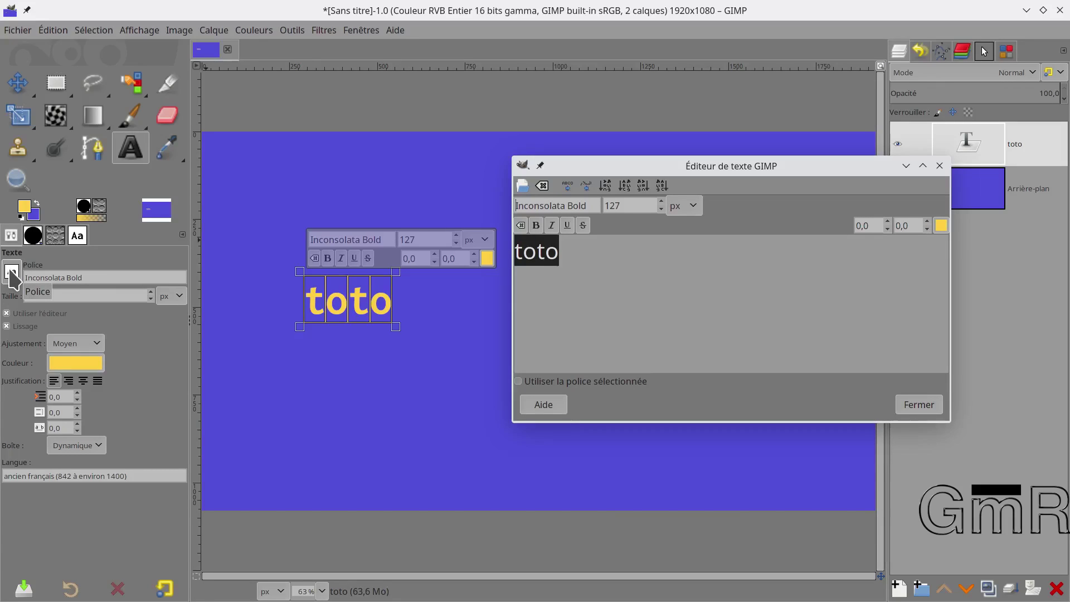
pyautogui.scroll(-1, 13, 282)
pyautogui.scroll(-2, 12, 282)
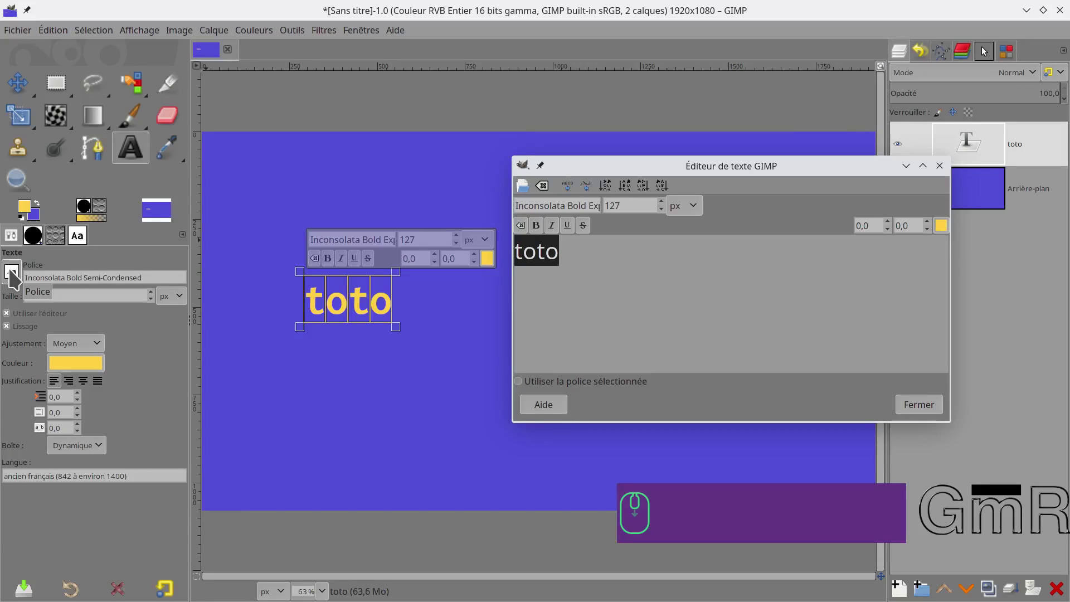
pyautogui.scroll(-1, 12, 281)
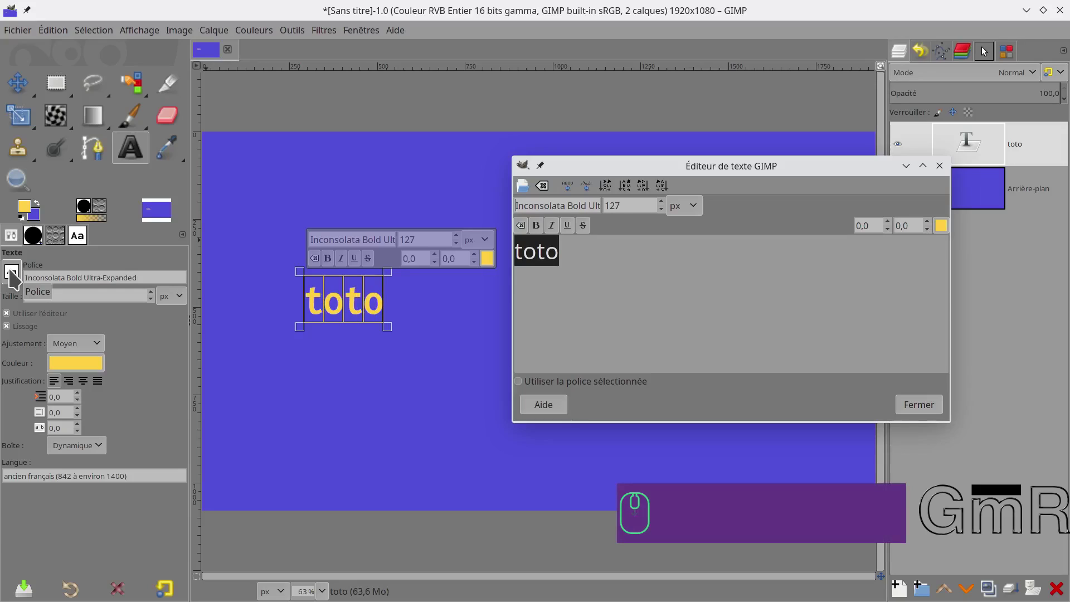
pyautogui.scroll(-1, 12, 280)
pyautogui.scroll(1, 13, 280)
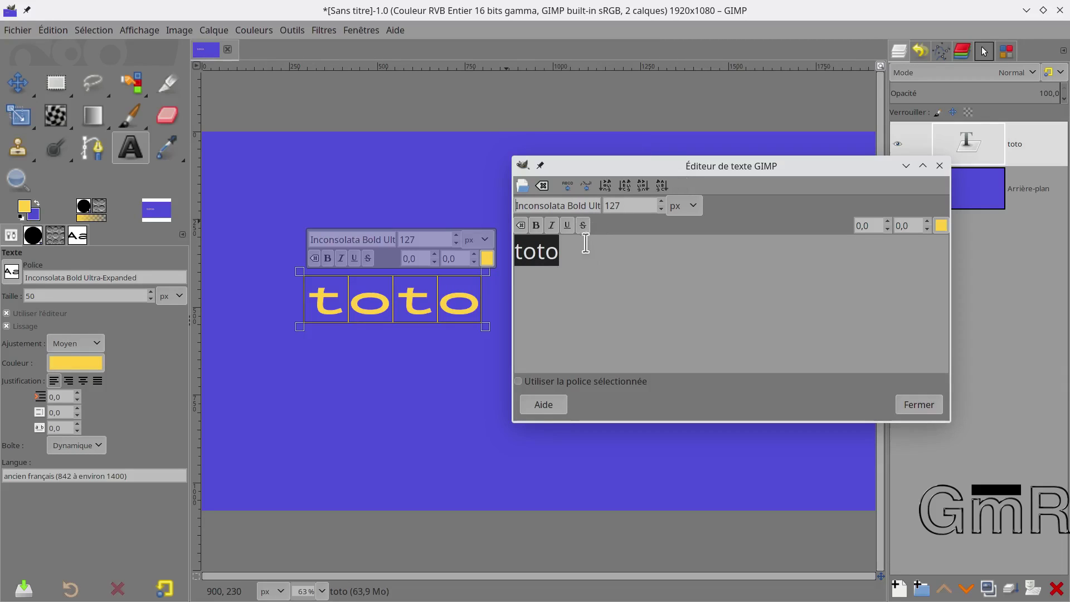
# Step: Try the horizontal directions on "toto", then the vertical right-to-left and left-to-right directions in mixed and upright orientation
pyautogui.click(591, 190)
pyautogui.click(566, 190)
pyautogui.click(606, 187)
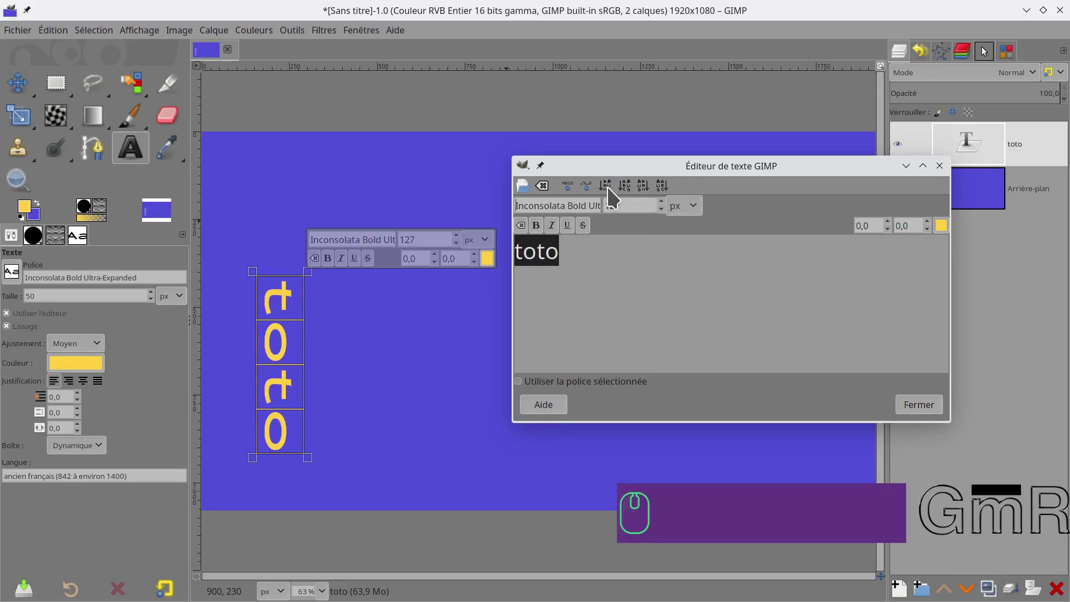
pyautogui.click(624, 188)
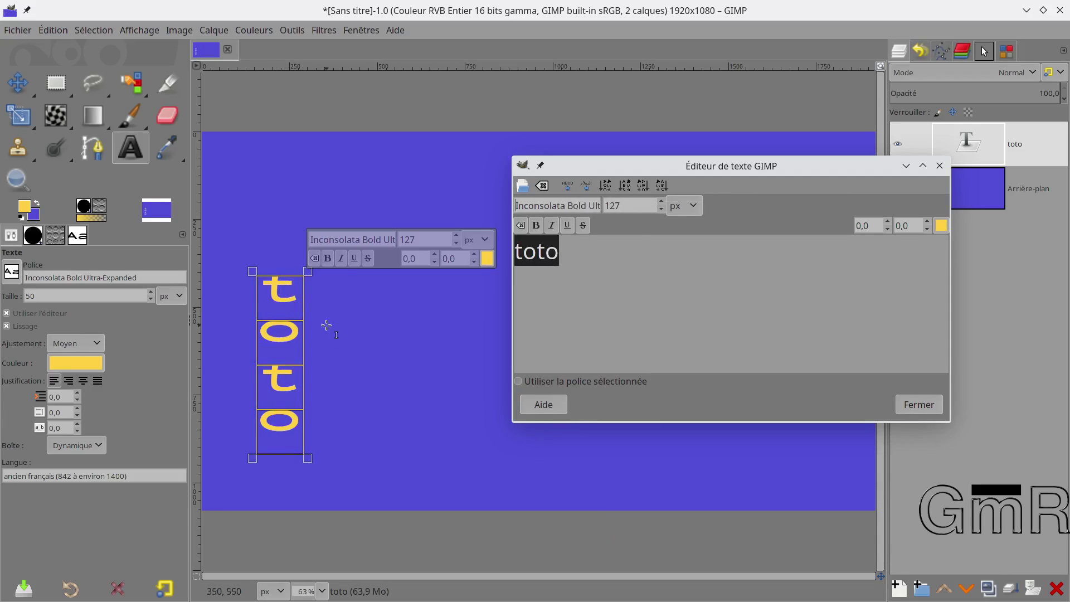
pyautogui.click(641, 186)
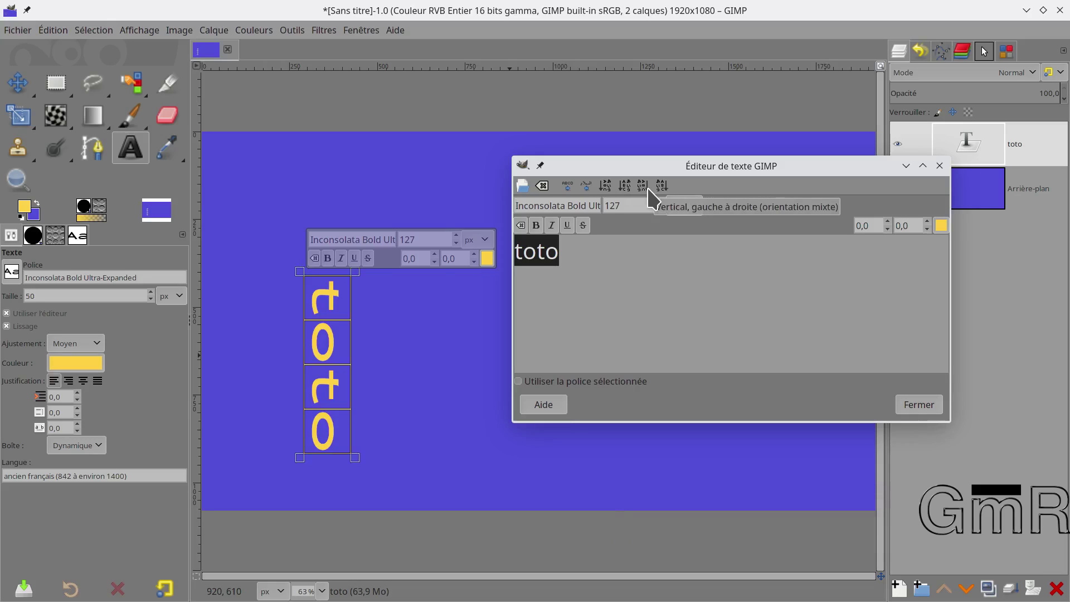
pyautogui.click(662, 187)
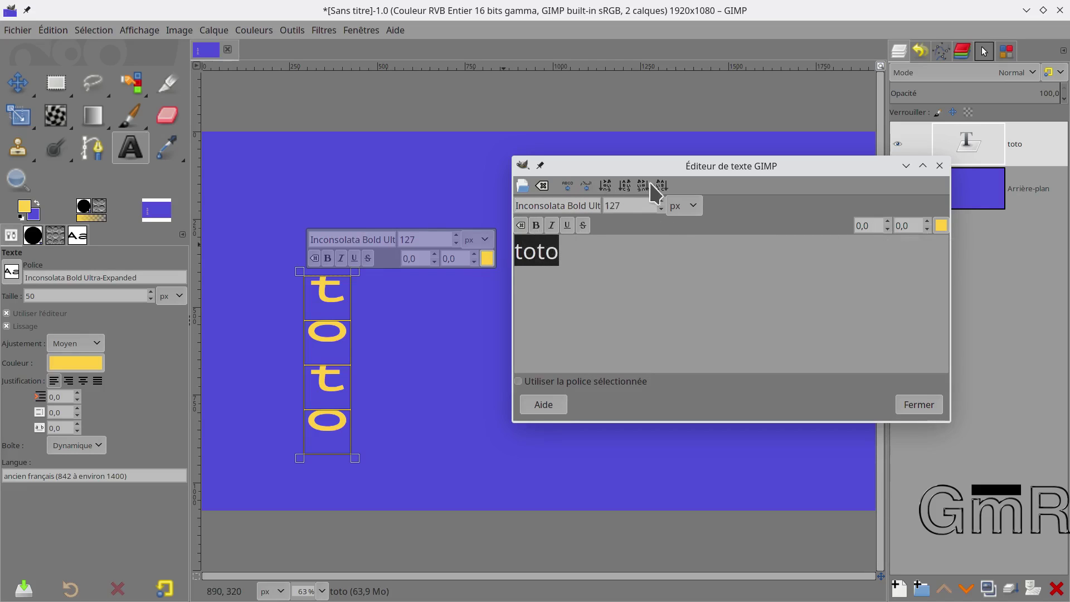
# Step: Cycle "toto" through the four vertical text directions again, then restore the horizontal left-to-right direction
pyautogui.click(610, 189)
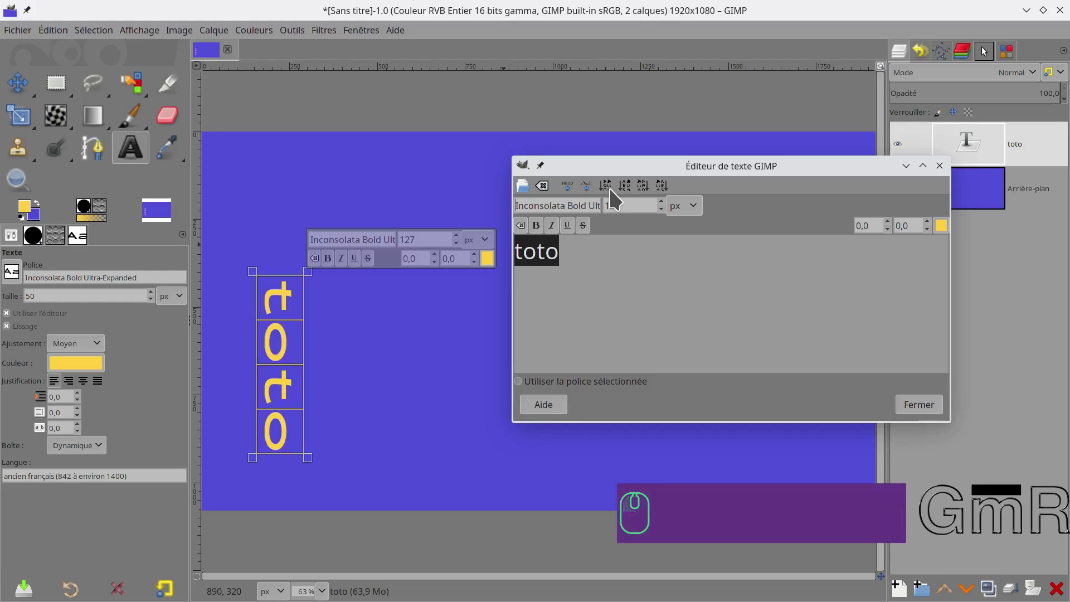
pyautogui.click(626, 189)
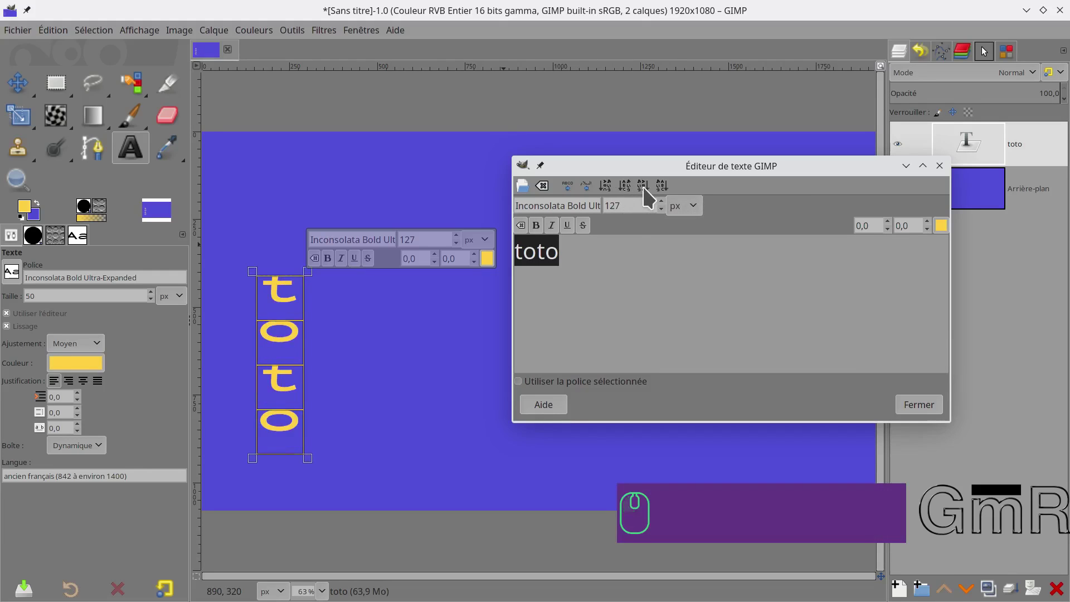
pyautogui.click(643, 188)
pyautogui.click(658, 188)
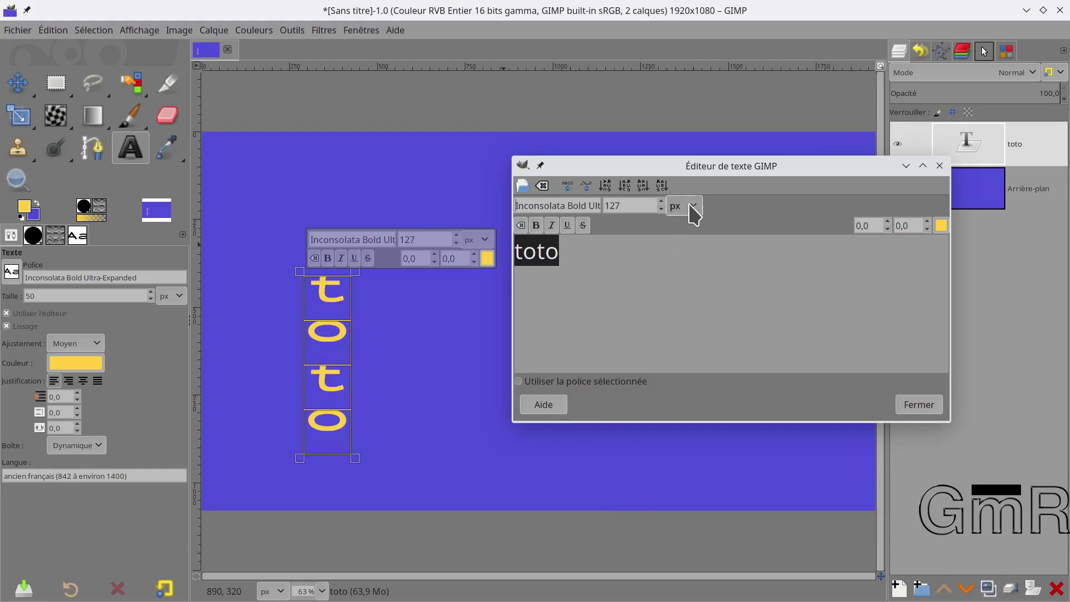
pyautogui.click(567, 186)
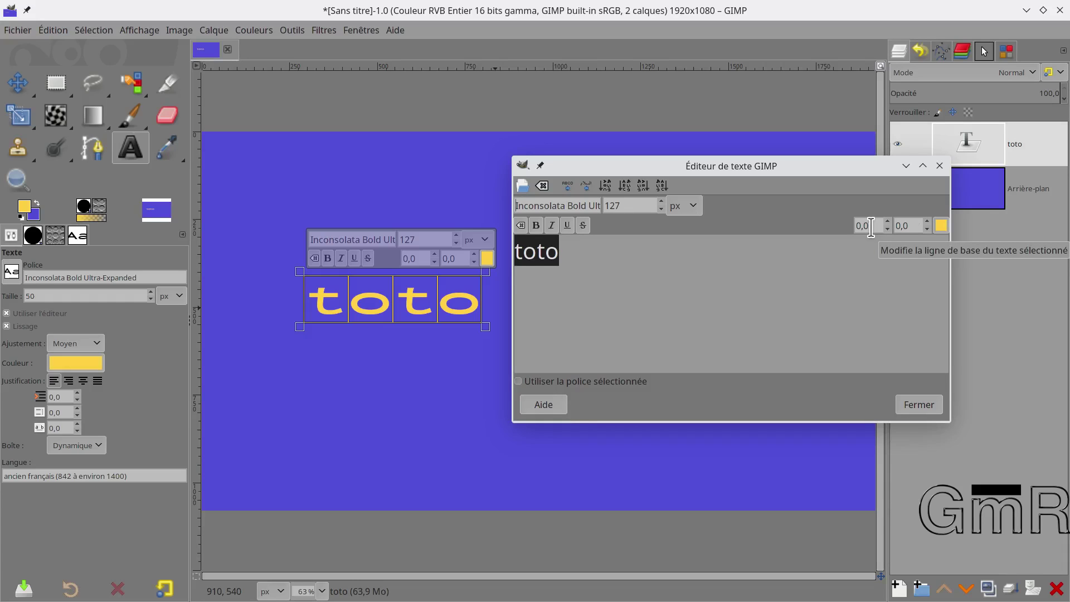
# Step: Raise the baseline value of the selected "toto" text to 70,0
pyautogui.scroll(-2, 871, 227)
pyautogui.scroll(20, 870, 227)
pyautogui.scroll(15, 870, 226)
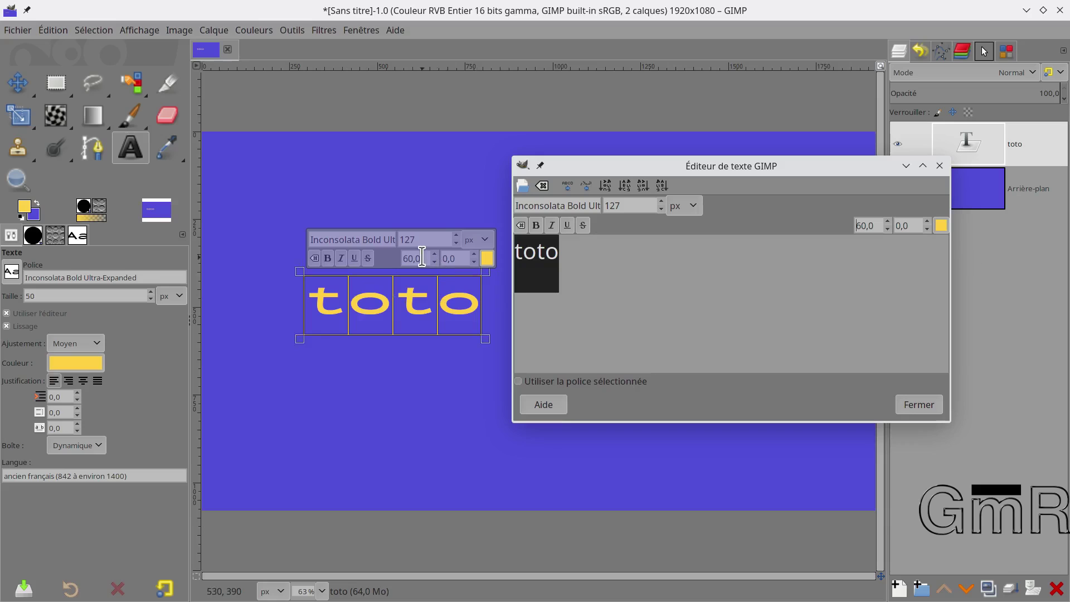
pyautogui.scroll(4, 421, 257)
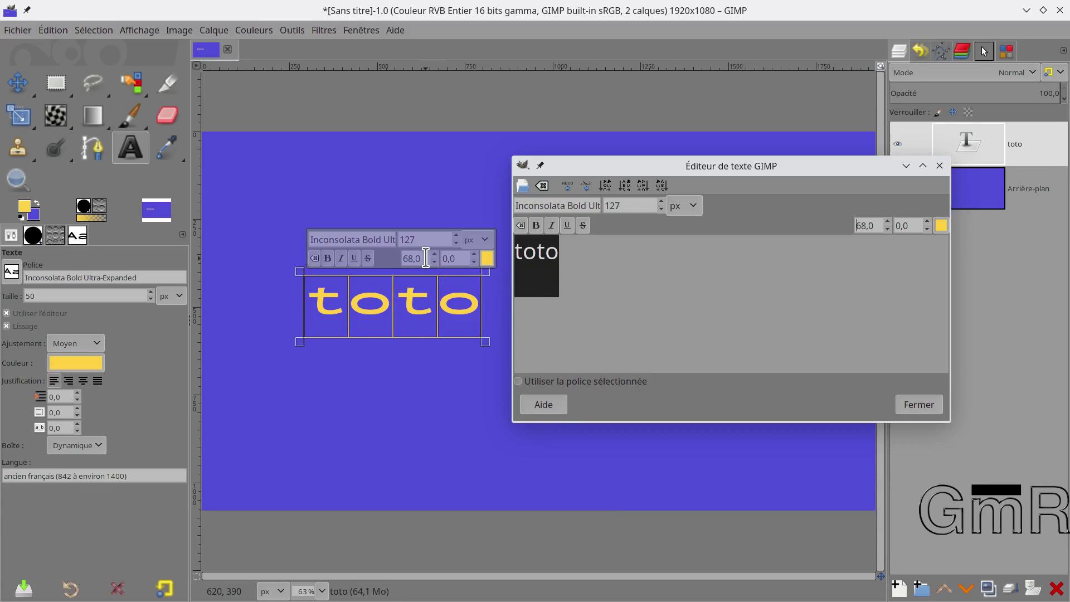
pyautogui.scroll(2, 425, 257)
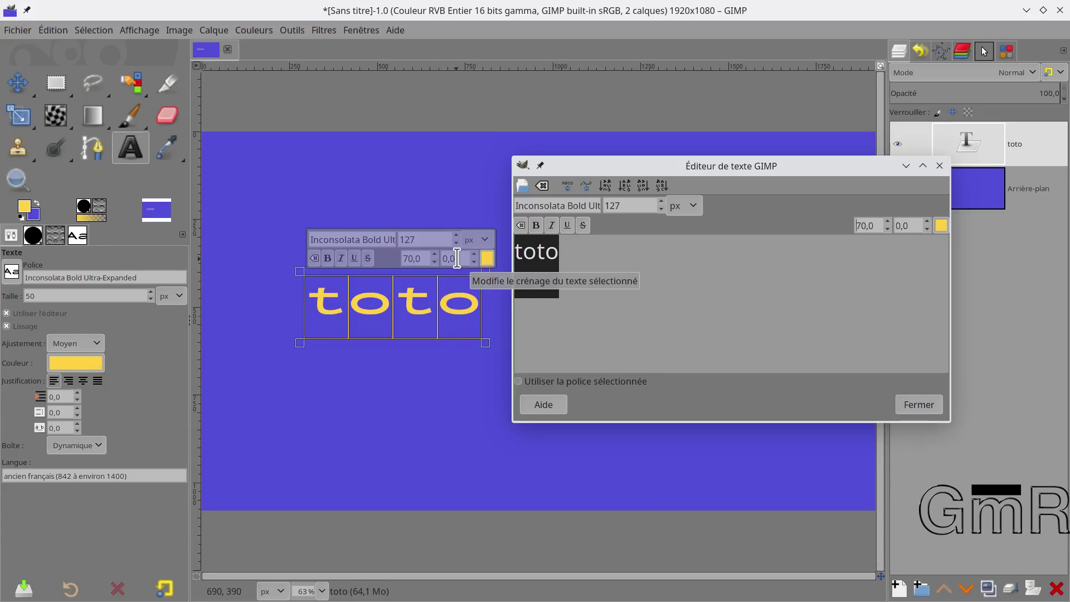
# Step: Raise the kerning of the selected "toto" text to 53,0 and close the separate text editor
pyautogui.scroll(4, 457, 258)
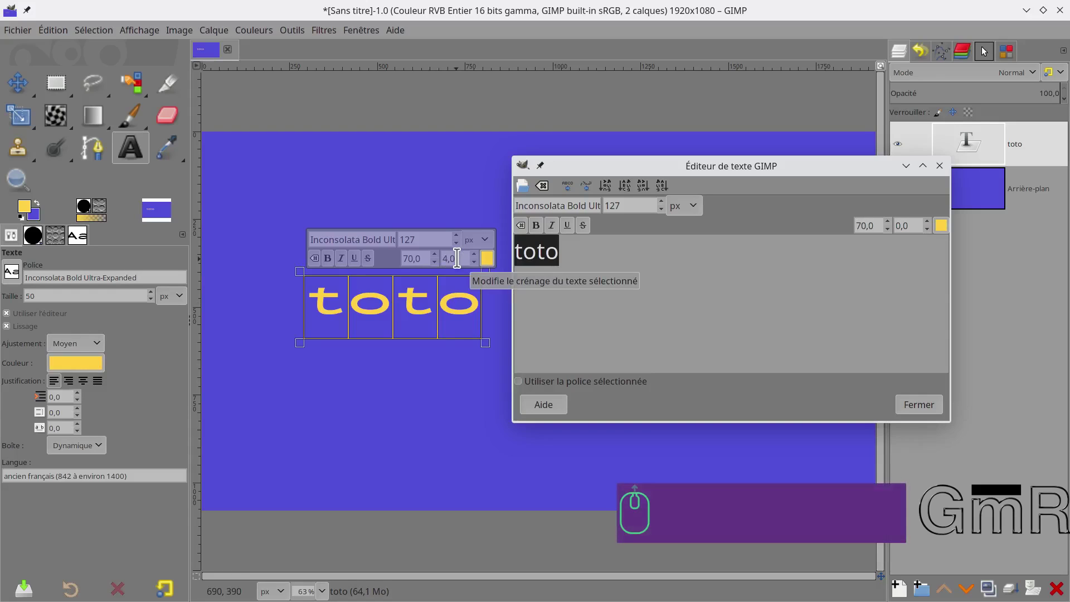
pyautogui.scroll(5, 457, 258)
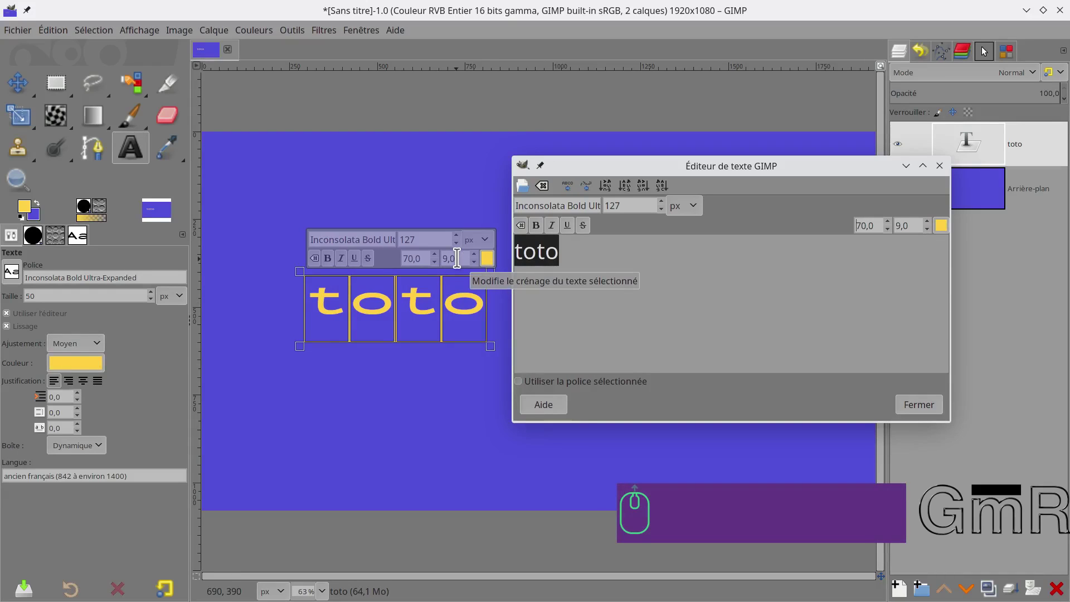
pyautogui.scroll(10, 457, 258)
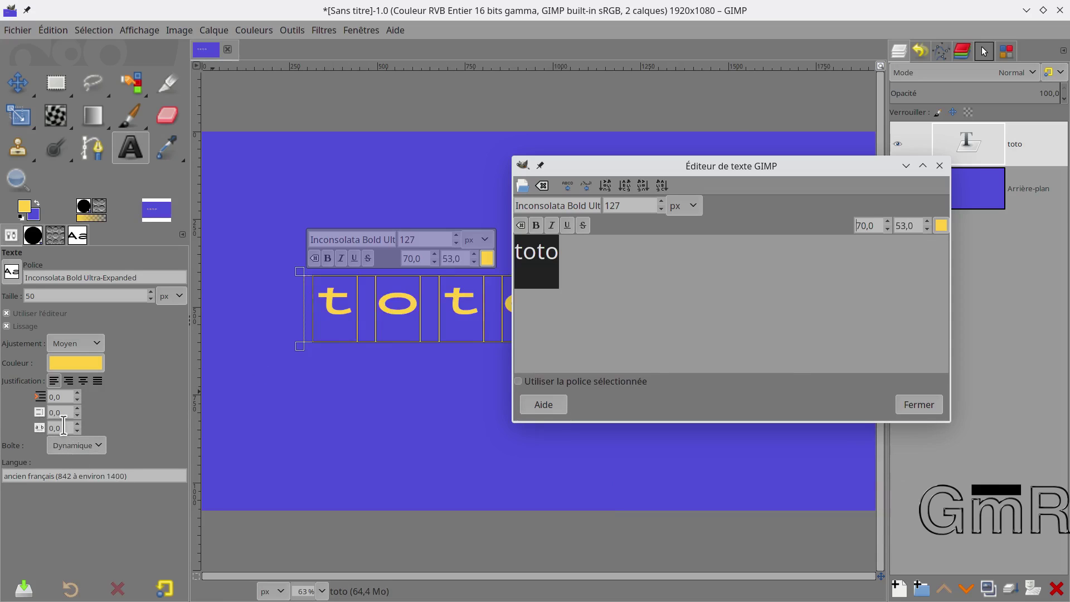
pyautogui.moveTo(691, 163); pyautogui.dragTo(770, 165)
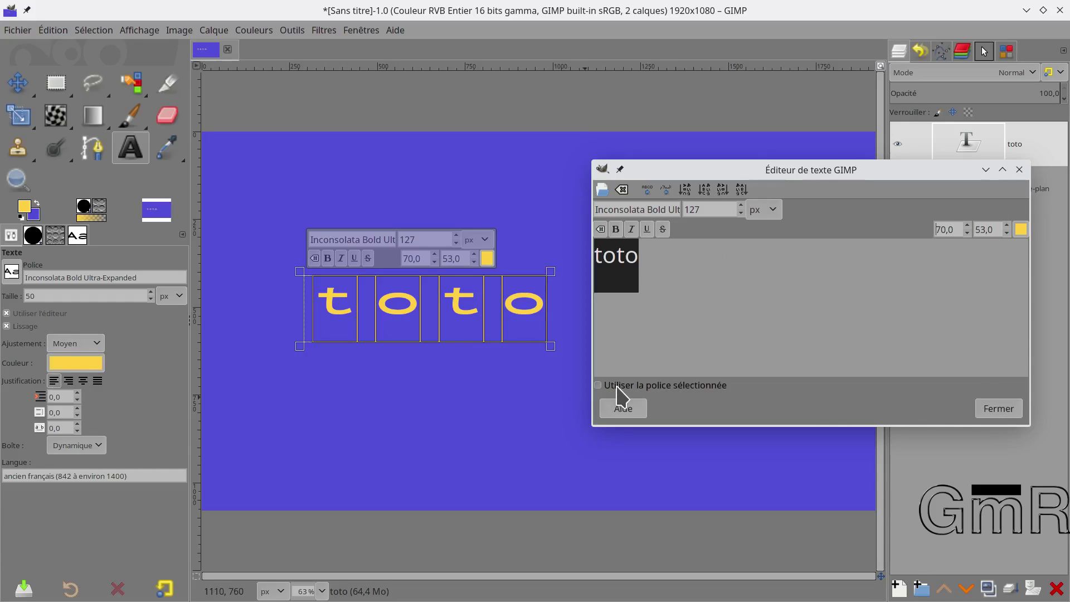
pyautogui.click(996, 411)
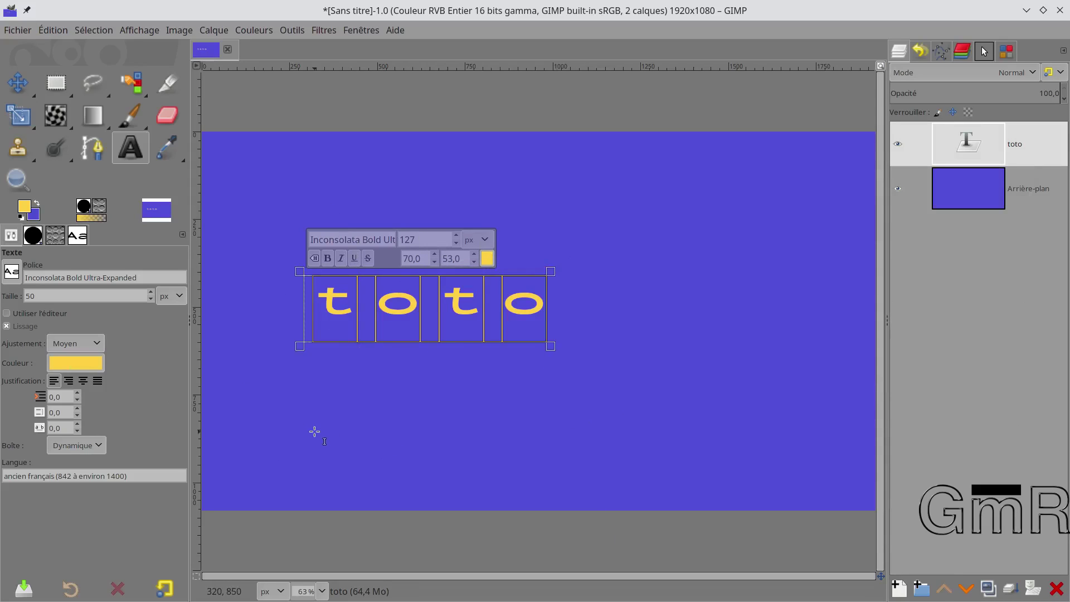
# Step: Add a new text layer reading "rere" below "toto" and leave text editing
pyautogui.click(318, 410)
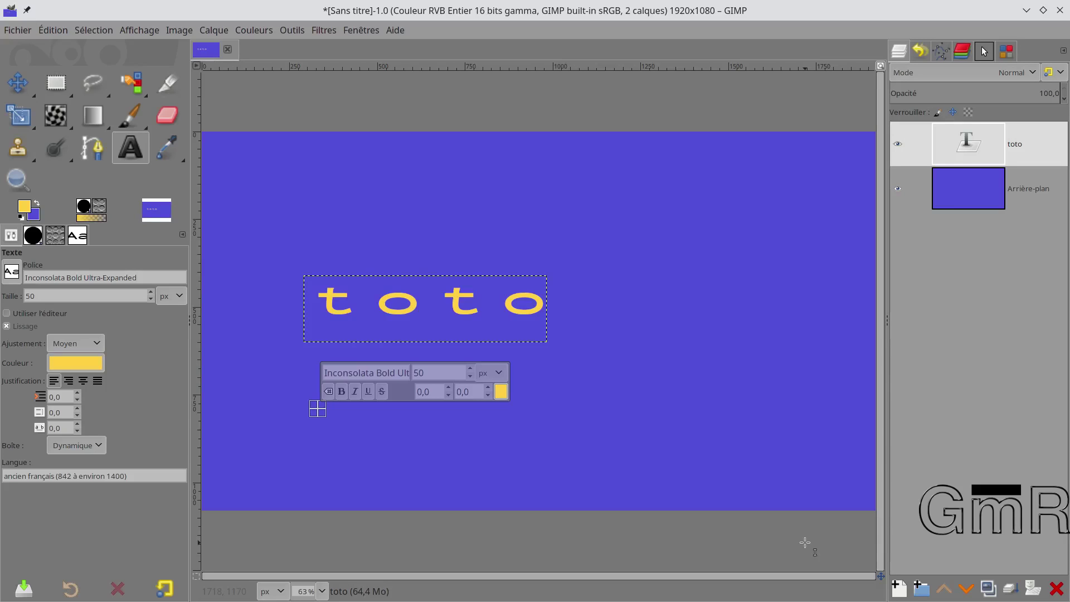
pyautogui.write('rere')
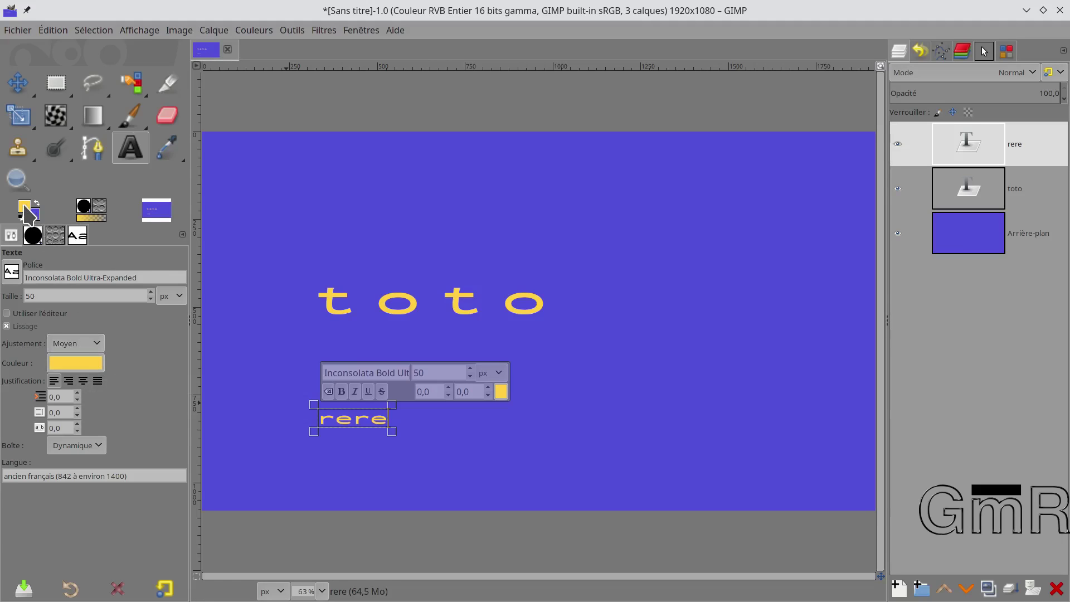
pyautogui.press('Escape')
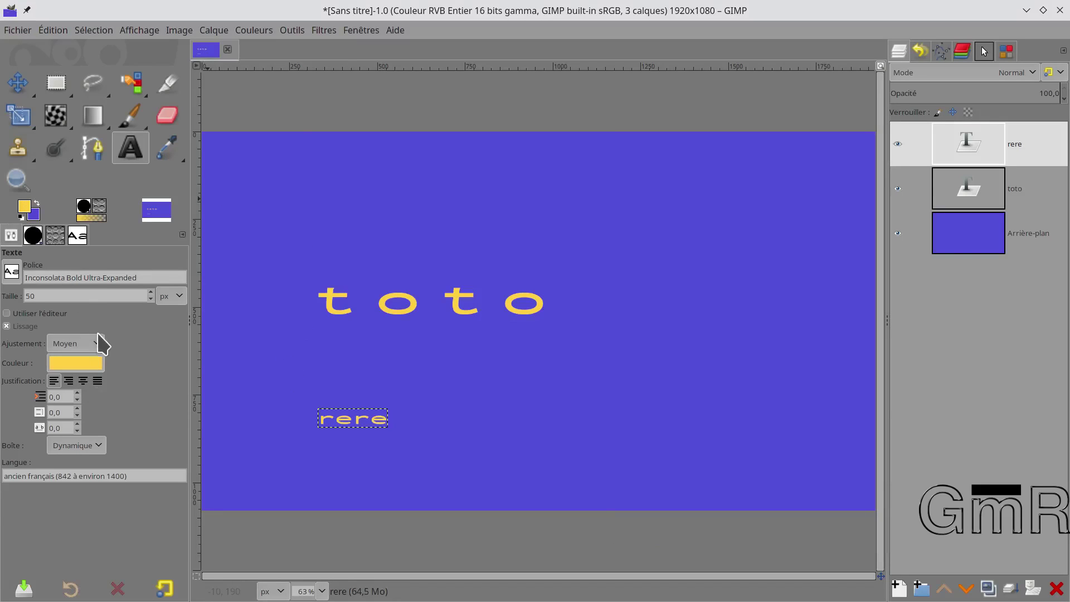
# Step: Swap the foreground and background colours repeatedly to test their effect on the "rere" text
pyautogui.click(36, 204)
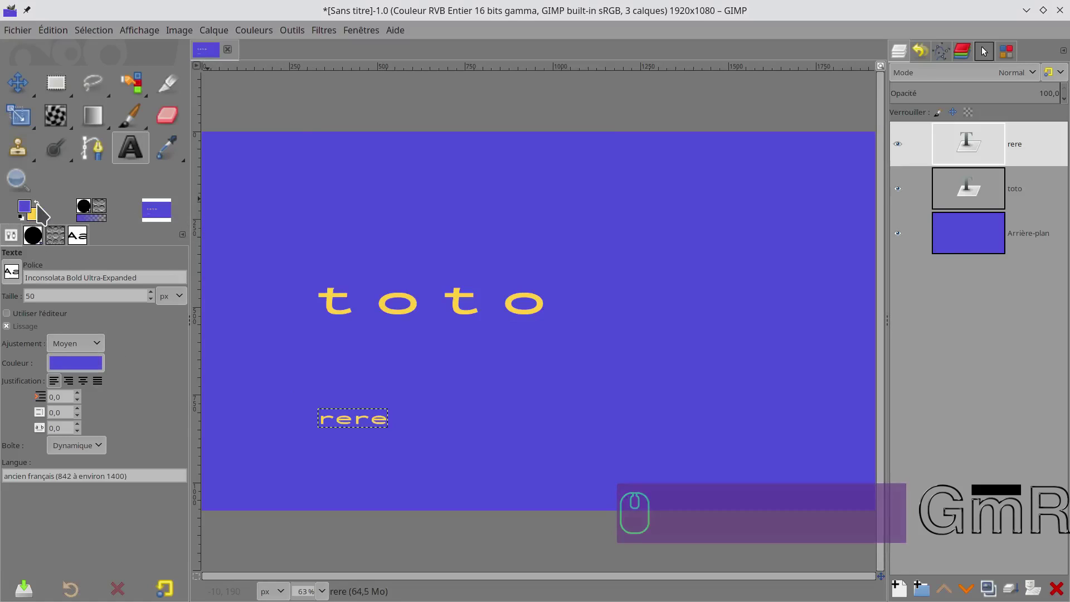
pyautogui.click(37, 204)
pyautogui.click(36, 204)
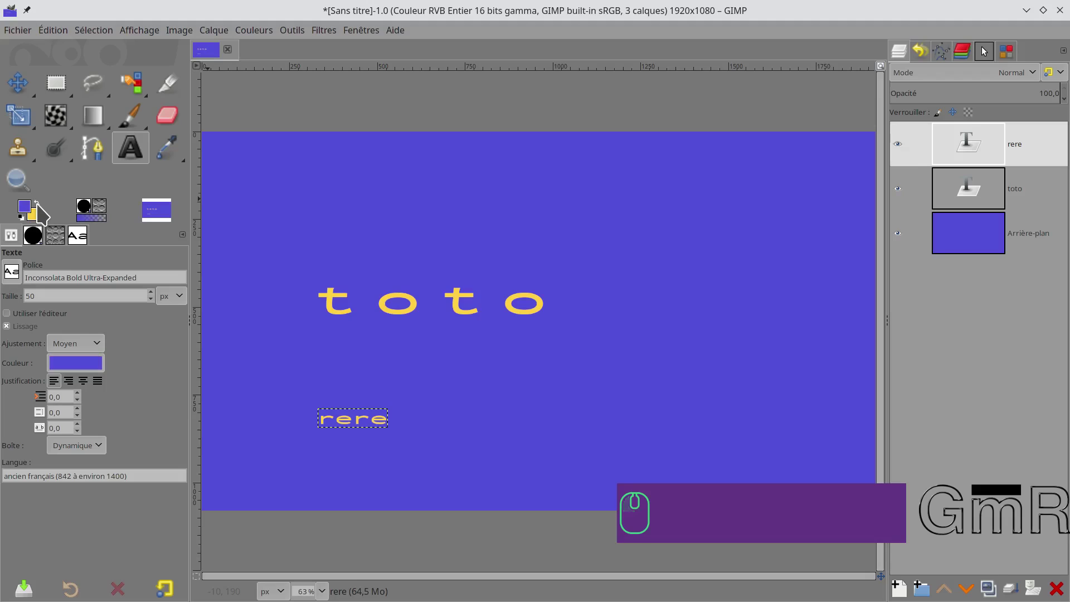
pyautogui.click(37, 204)
pyautogui.click(37, 204)
# Step: Select the word "rere", restore yellow as the foreground colour, and set the word's text colour to black
pyautogui.click(352, 424)
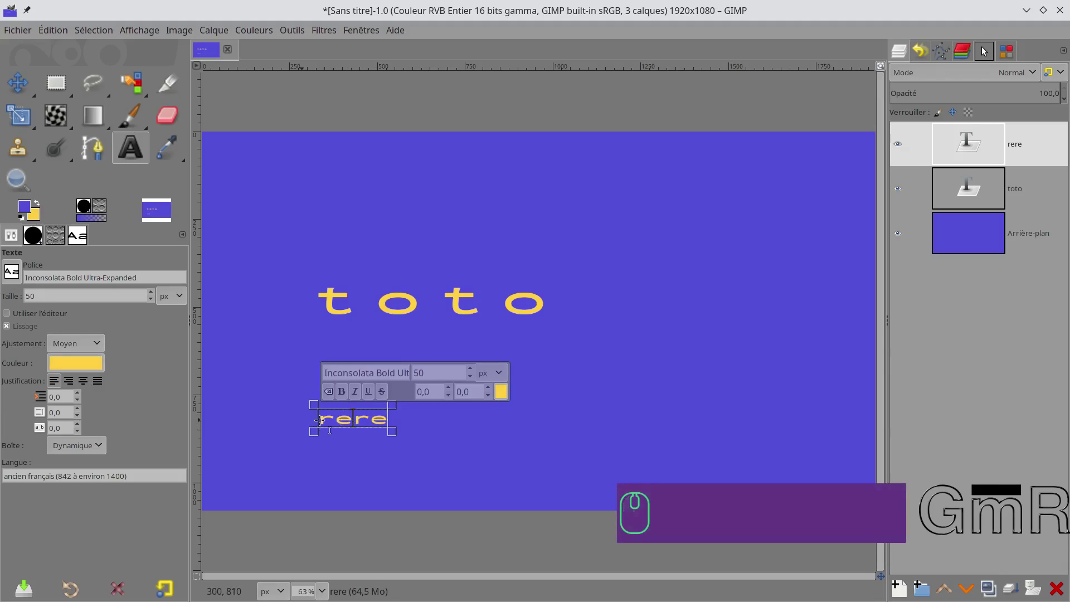
pyautogui.doubleClick(349, 426)
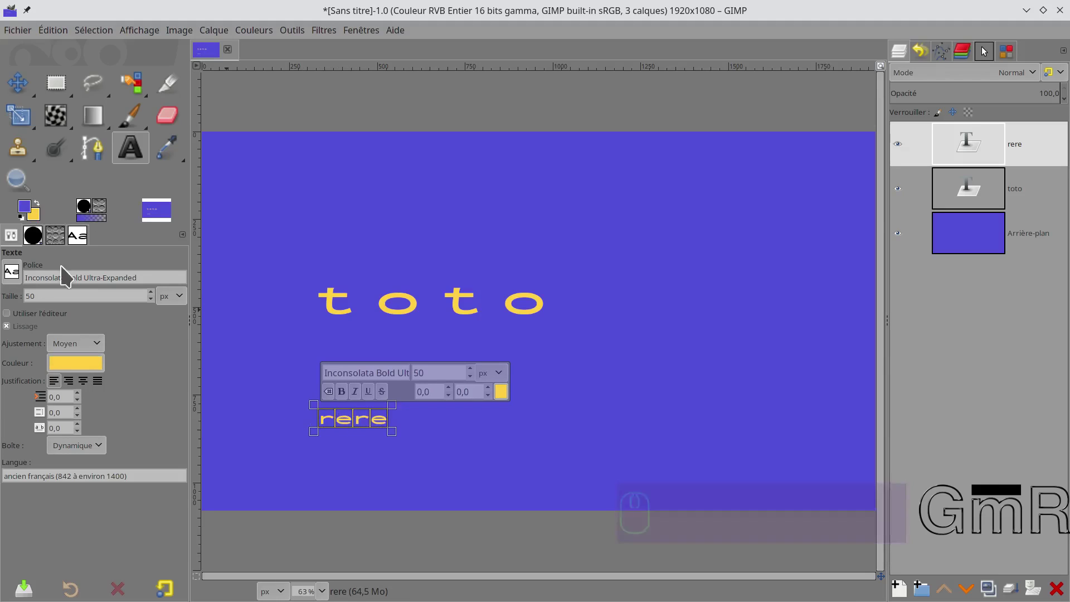
pyautogui.click(37, 202)
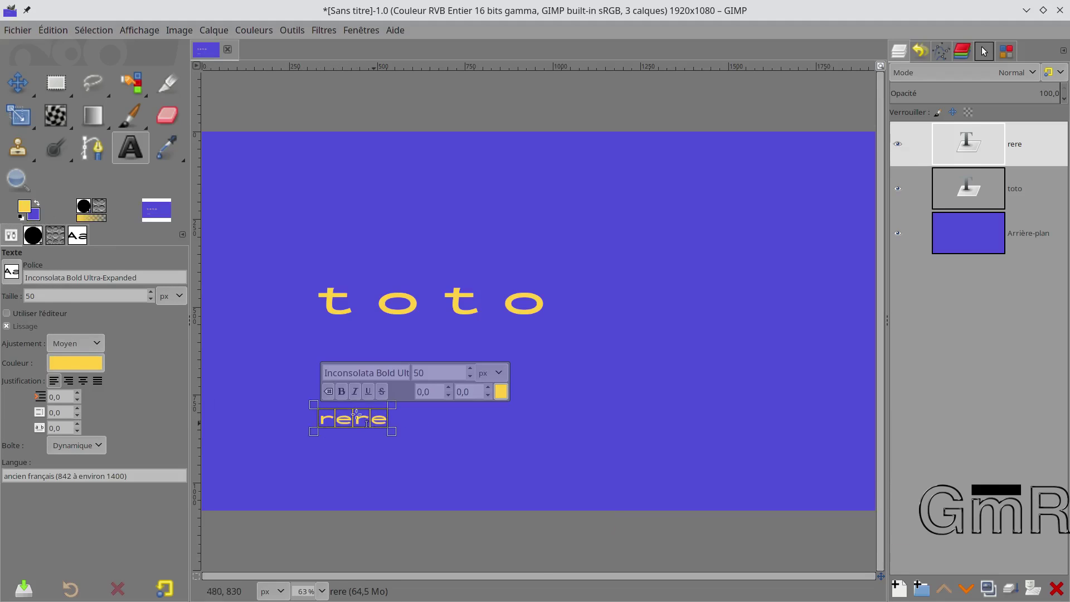
pyautogui.click(81, 362)
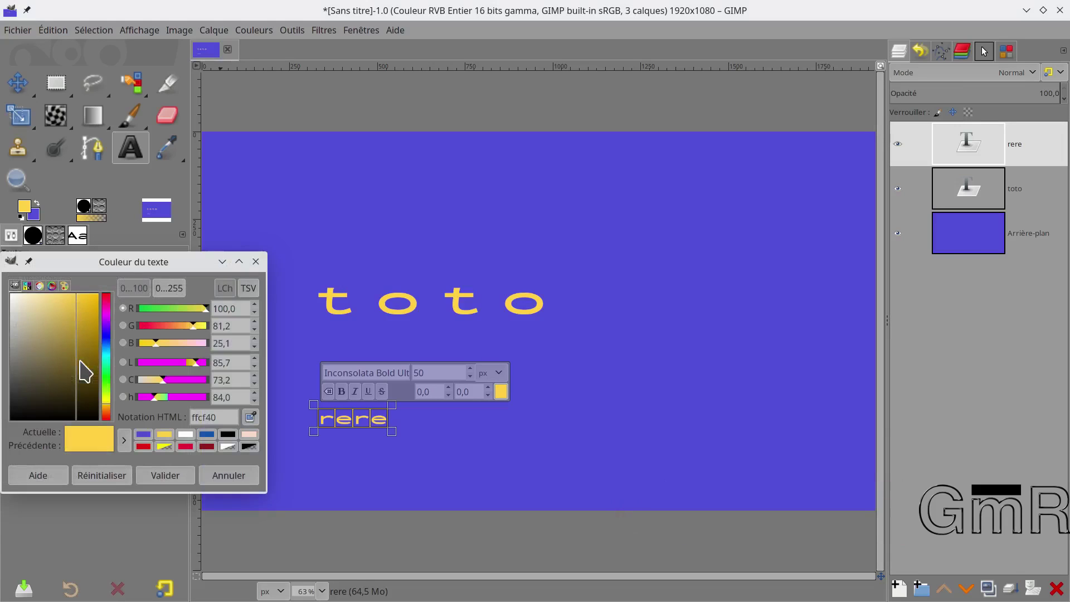
pyautogui.click(227, 434)
pyautogui.click(164, 476)
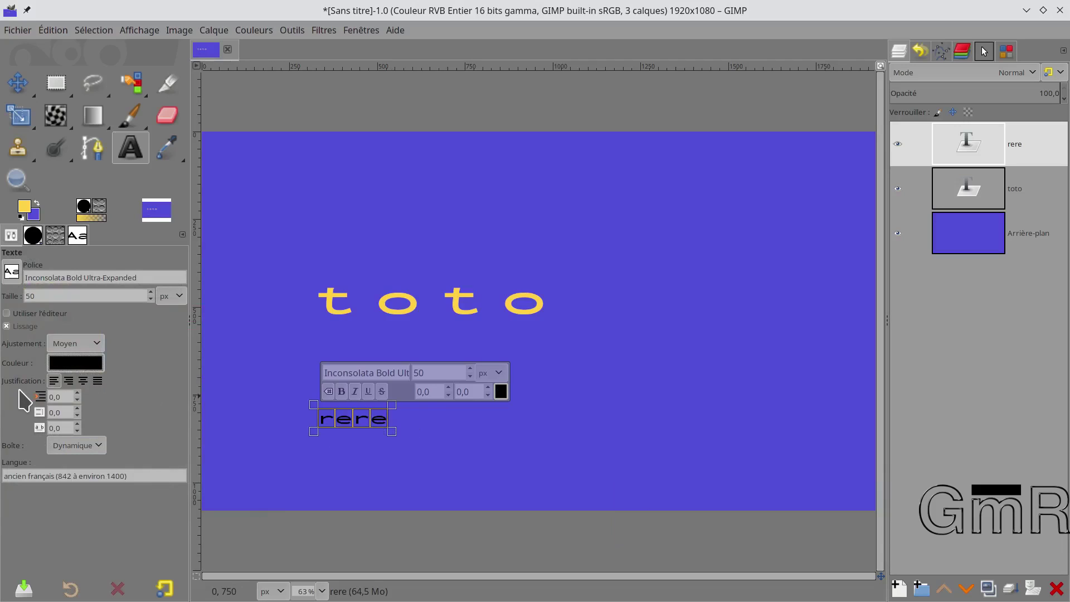
# Step: Try right and left justification on "rere", then enlarge its text box to a wider, taller fixed box
pyautogui.click(69, 383)
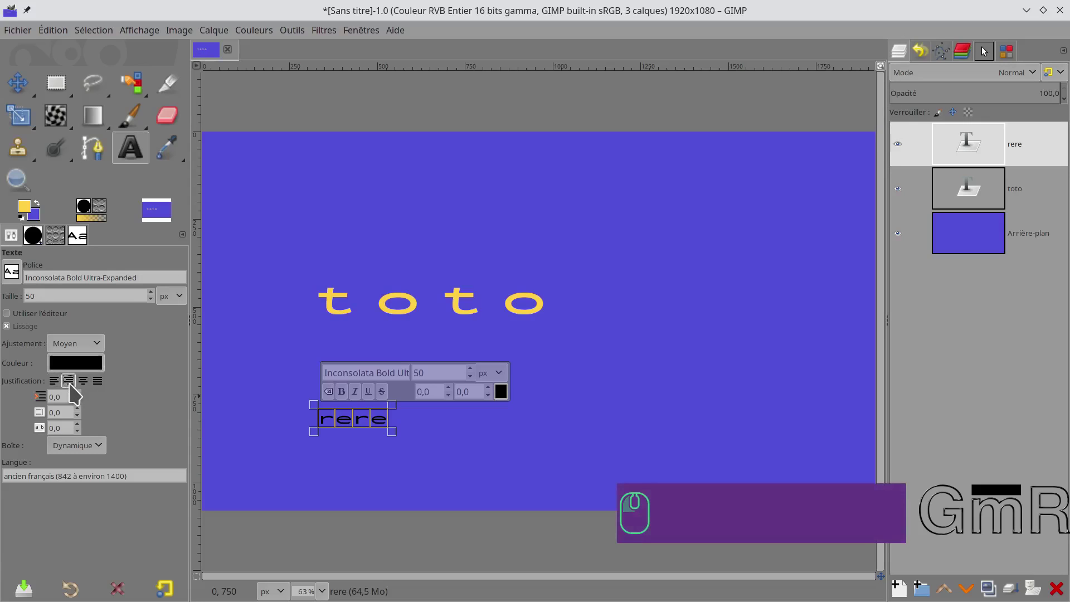
pyautogui.click(56, 383)
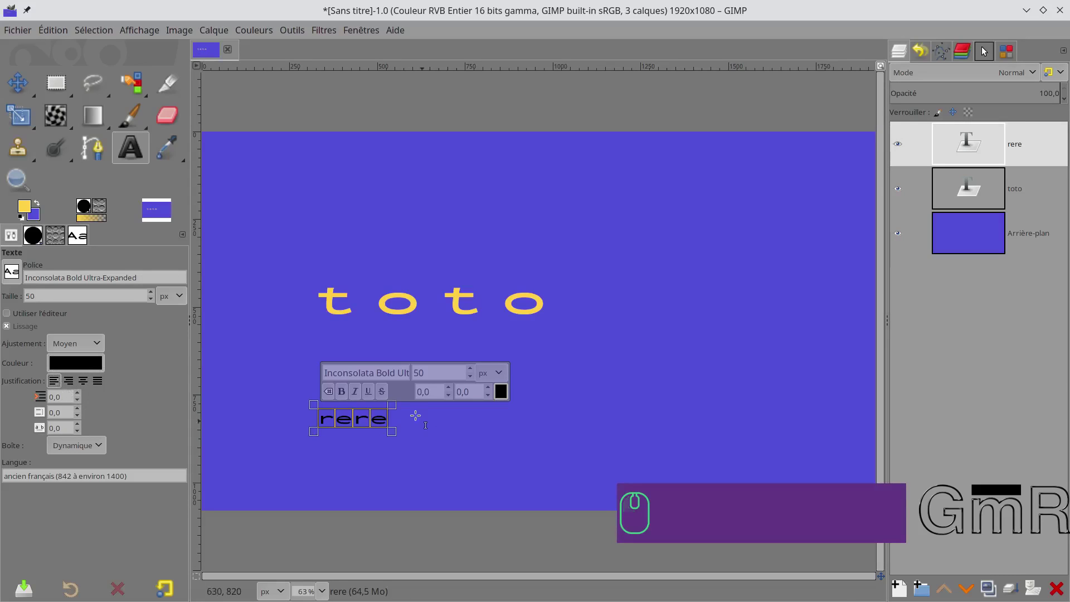
pyautogui.moveTo(393, 432); pyautogui.dragTo(612, 484)
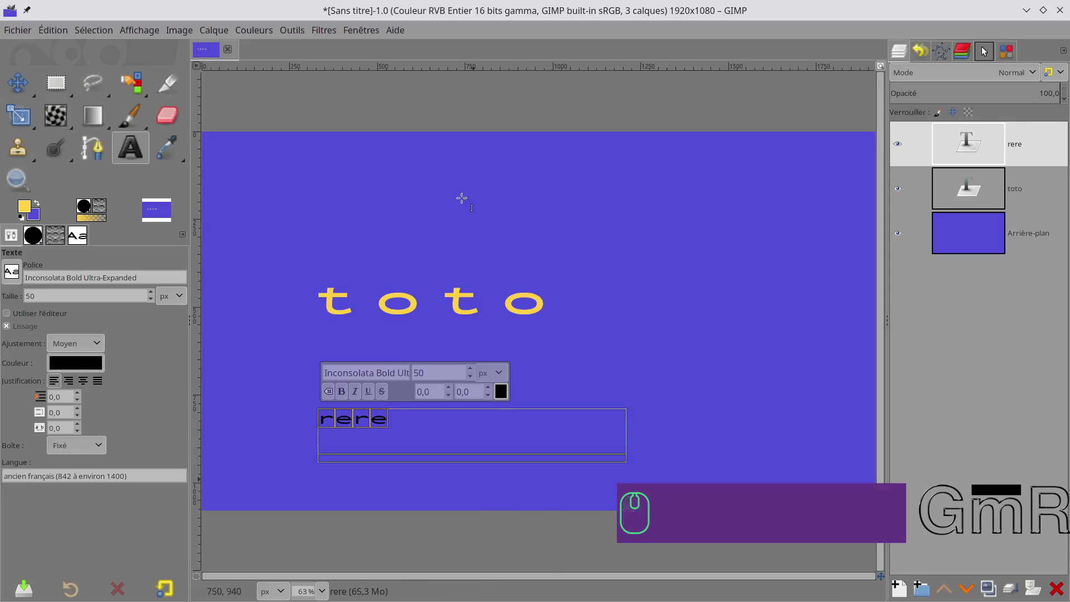
# Step: Try right, left, centred and filled justification on "rere" in the enlarged box, then restore left alignment
pyautogui.click(69, 381)
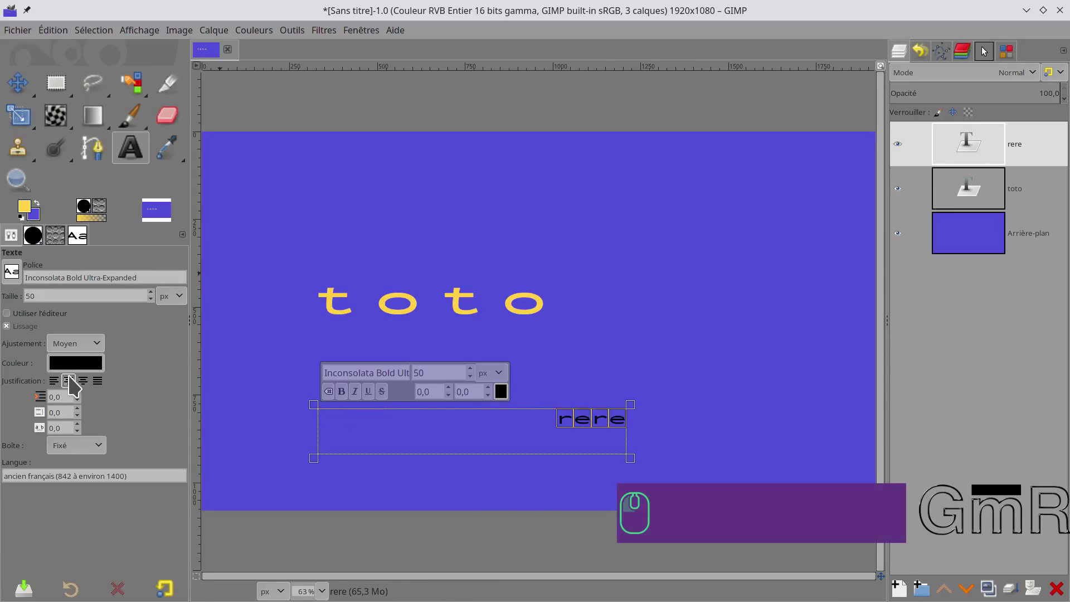
pyautogui.click(53, 381)
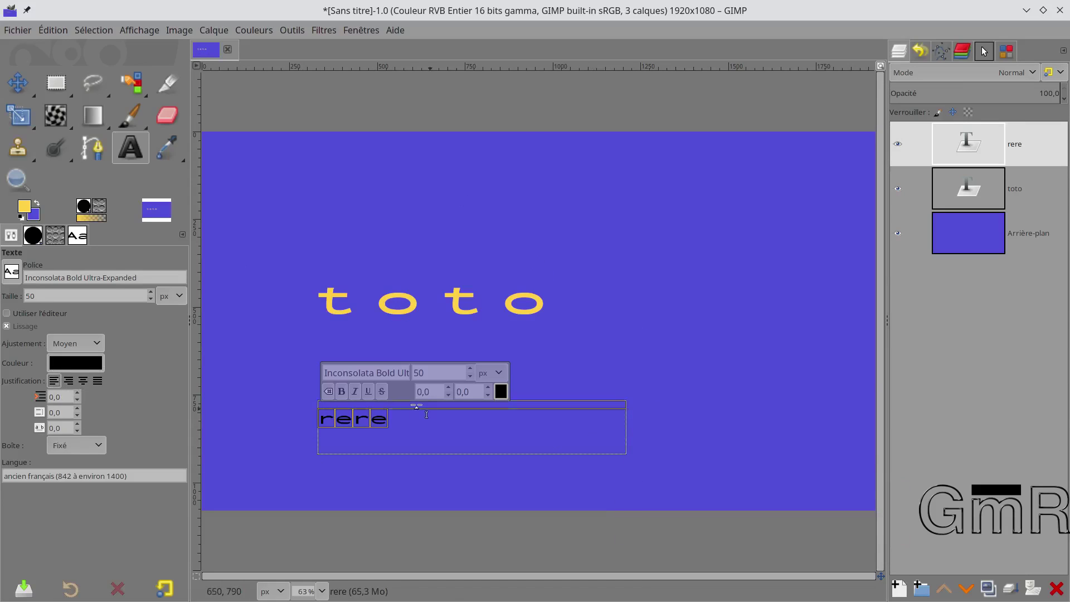
pyautogui.click(82, 381)
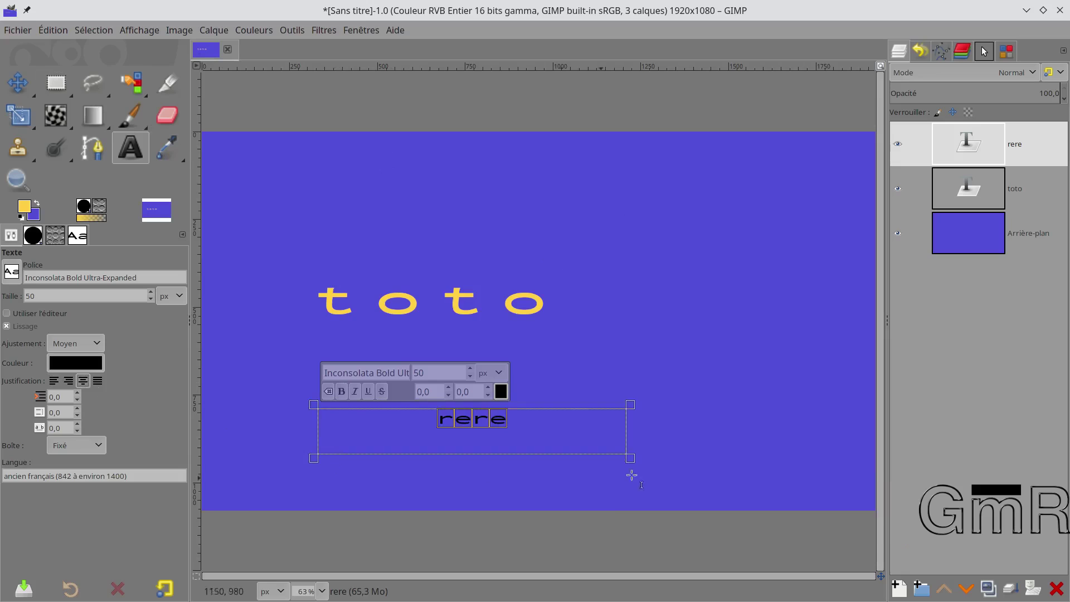
pyautogui.click(98, 381)
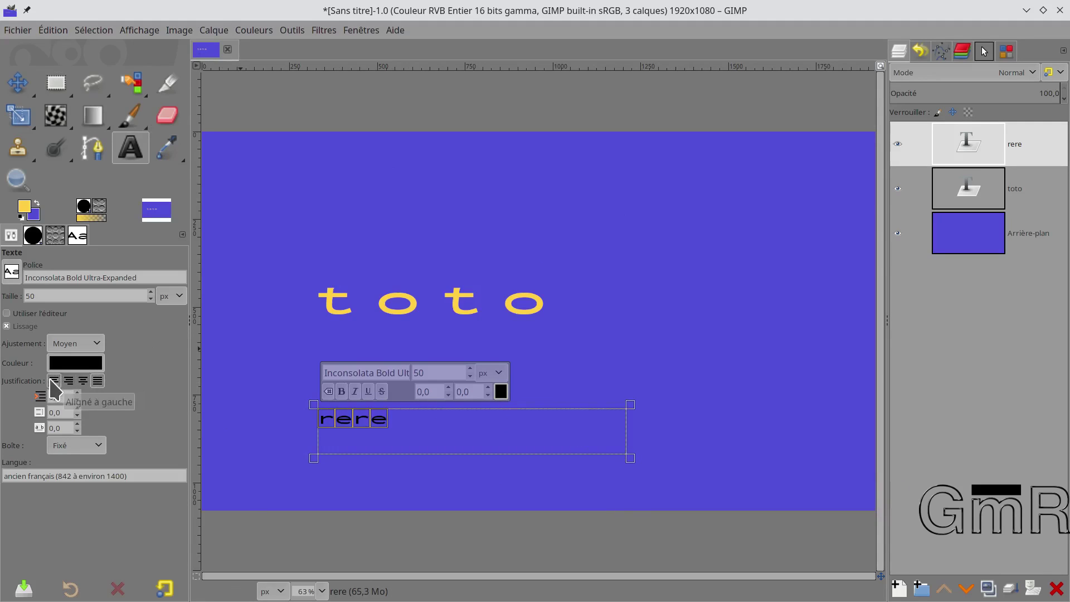
pyautogui.click(54, 388)
# Step: Try the Justifié hinting on "rere" and restore Moyen, then compare filled justification with left alignment
pyautogui.click(89, 344)
pyautogui.click(89, 349)
pyautogui.click(90, 350)
pyautogui.click(88, 364)
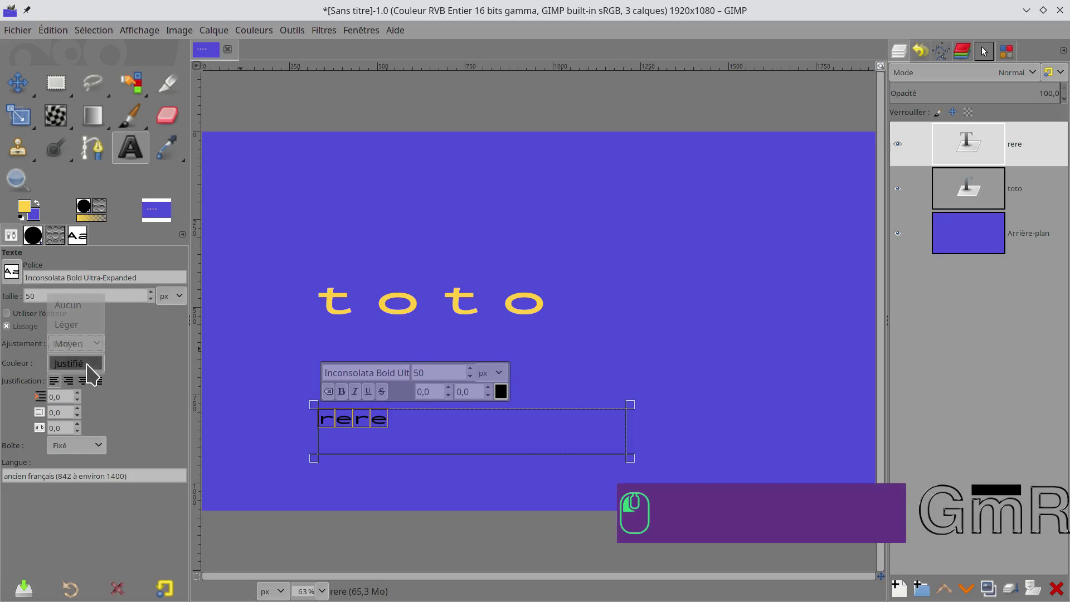
pyautogui.moveTo(83, 349); pyautogui.dragTo(83, 324)
pyautogui.click(98, 380)
pyautogui.click(53, 380)
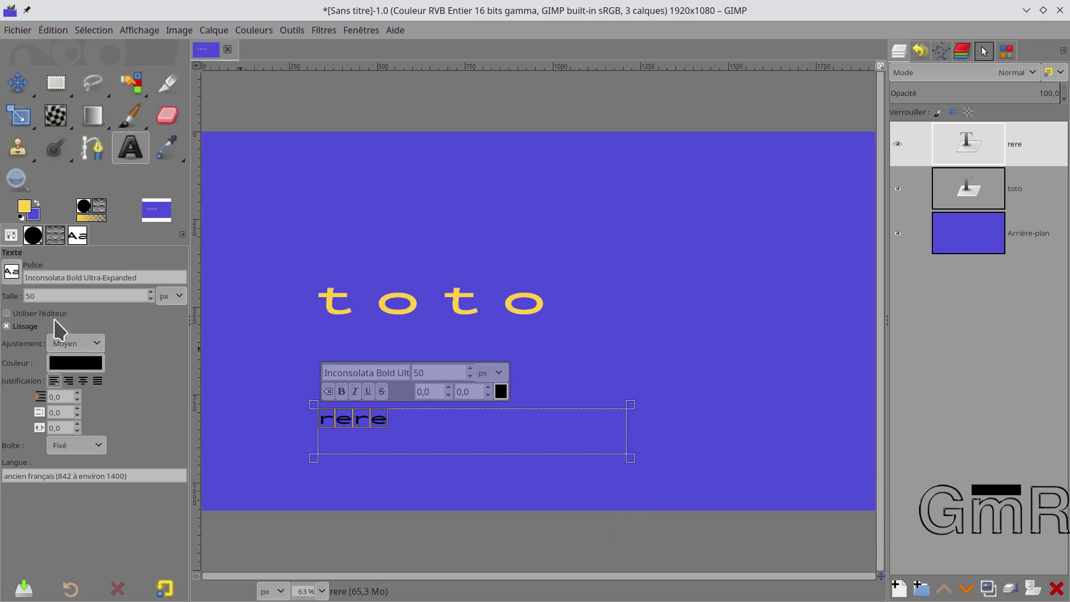
# Step: Toggle antialiasing (Lissage) on "rere", compare the last letter's edges close up with it off, and turn it back on
pyautogui.click(7, 326)
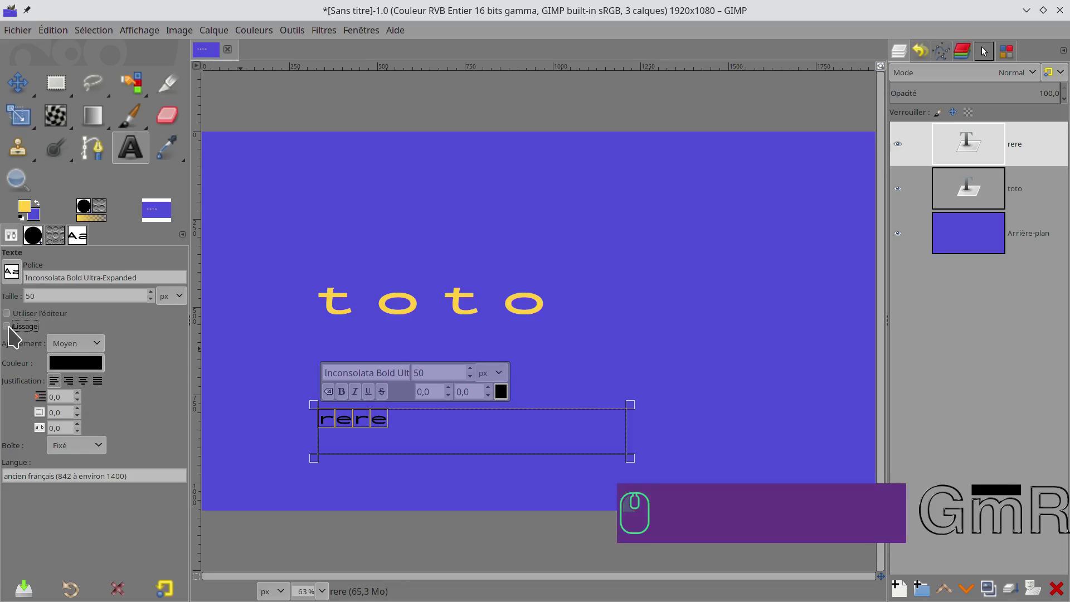
pyautogui.click(7, 326)
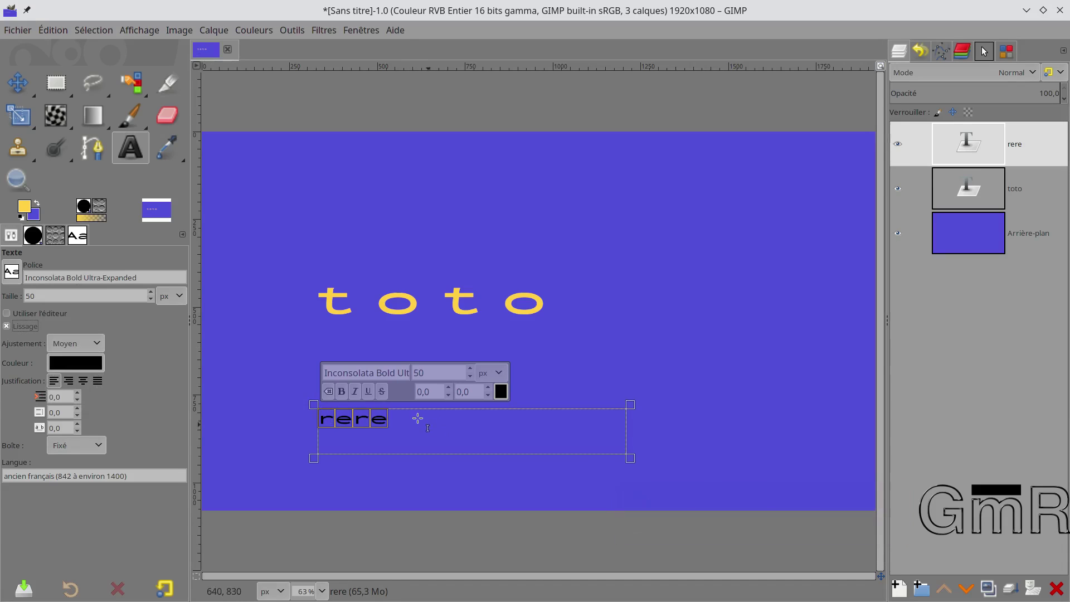
pyautogui.keyDown('ctrl'); pyautogui.scroll(3, 368, 429); pyautogui.keyUp('ctrl')
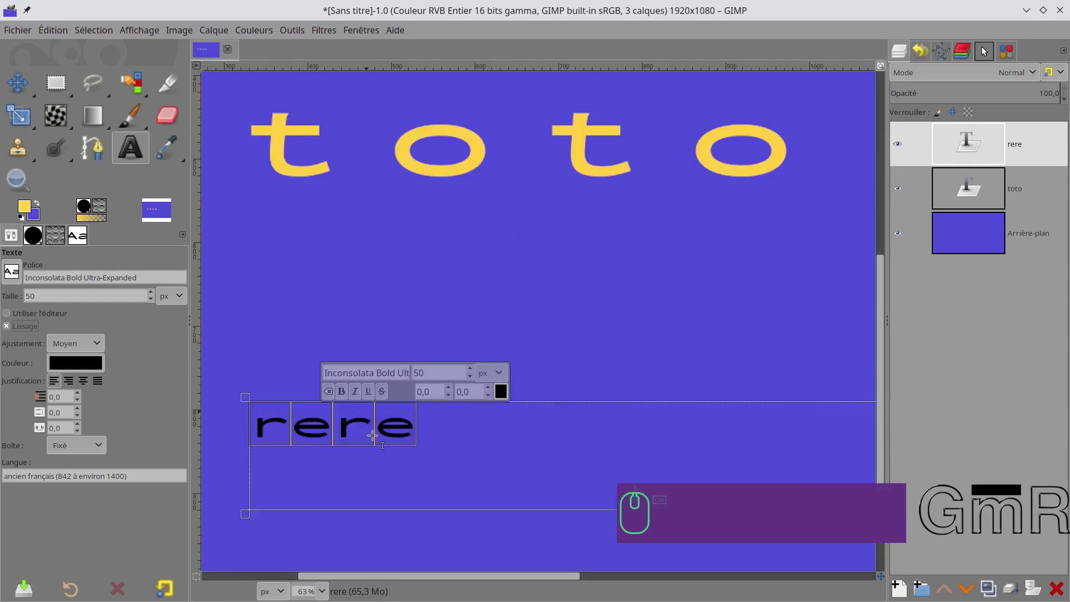
pyautogui.keyDown('ctrl'); pyautogui.scroll(2, 372, 435); pyautogui.keyUp('ctrl')
pyautogui.scroll(4, 345, 436)
pyautogui.scroll(-2, 385, 449)
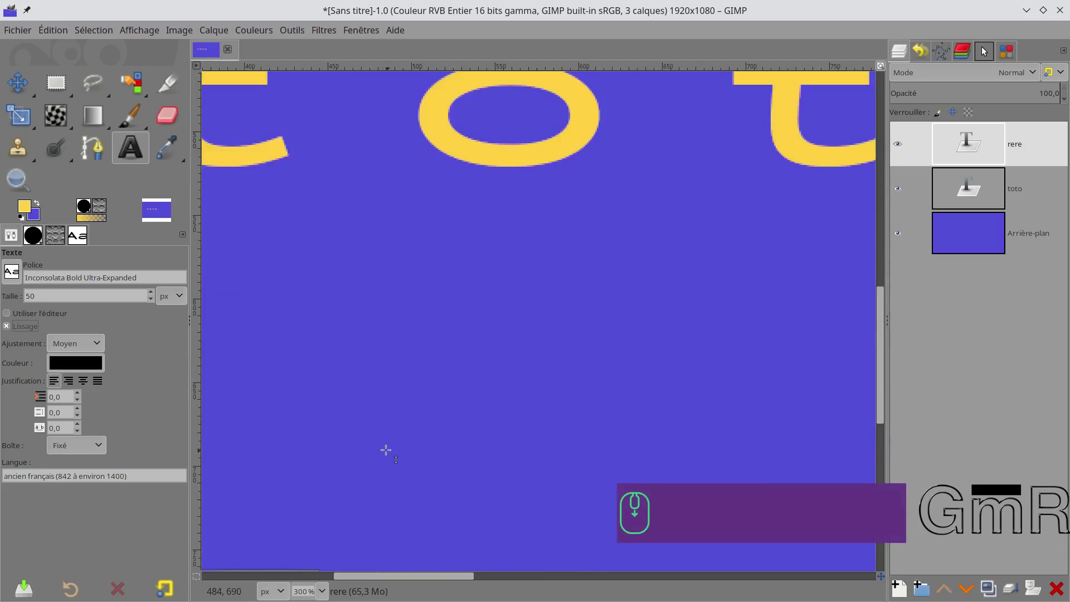
pyautogui.scroll(3, 386, 450)
pyautogui.scroll(-3, 375, 441)
pyautogui.scroll(2, 367, 369)
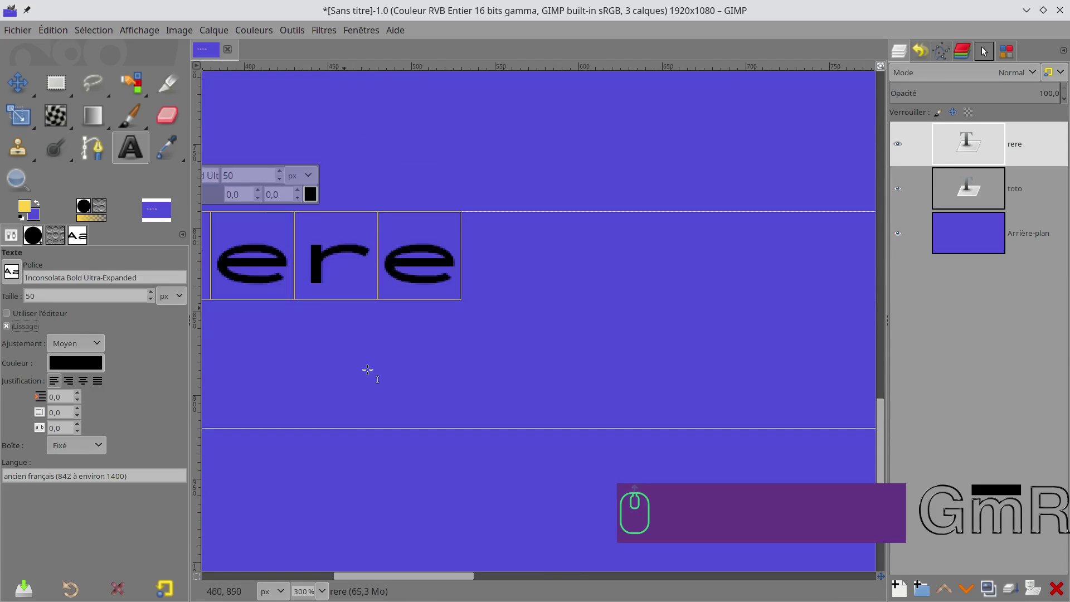
pyautogui.keyDown('ctrl'); pyautogui.scroll(4, 368, 369); pyautogui.keyUp('ctrl')
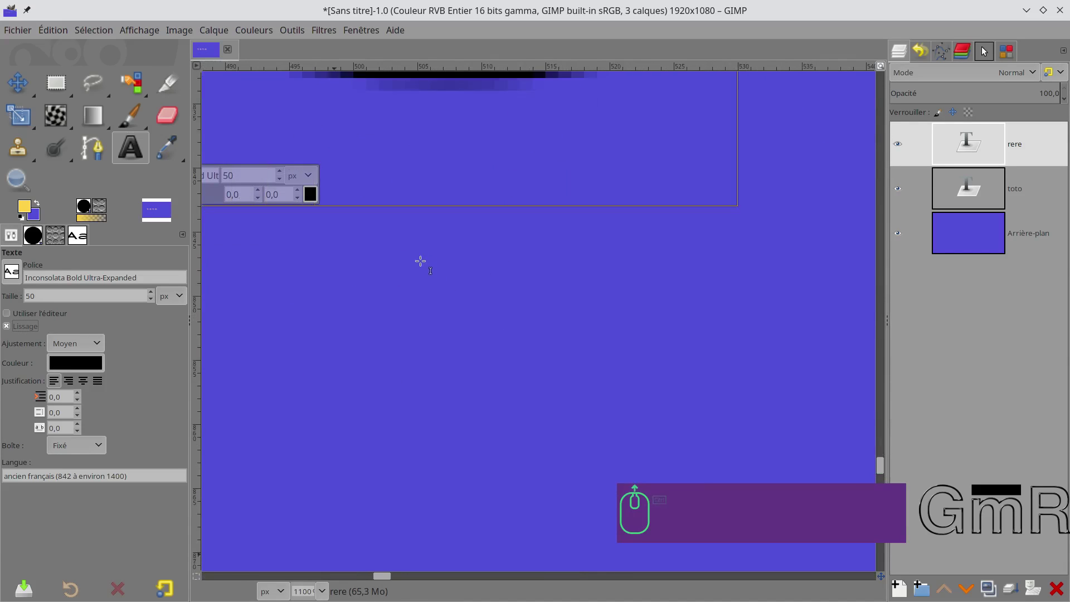
pyautogui.keyDown('ctrl'); pyautogui.scroll(2, 420, 260); pyautogui.keyUp('ctrl')
pyautogui.click(5, 327)
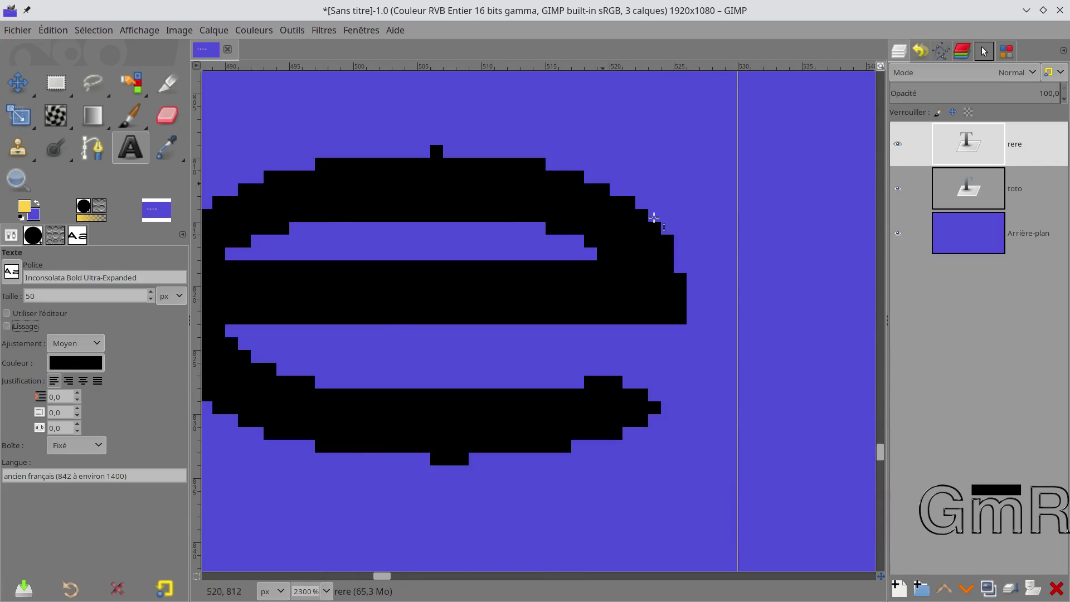
pyautogui.click(7, 326)
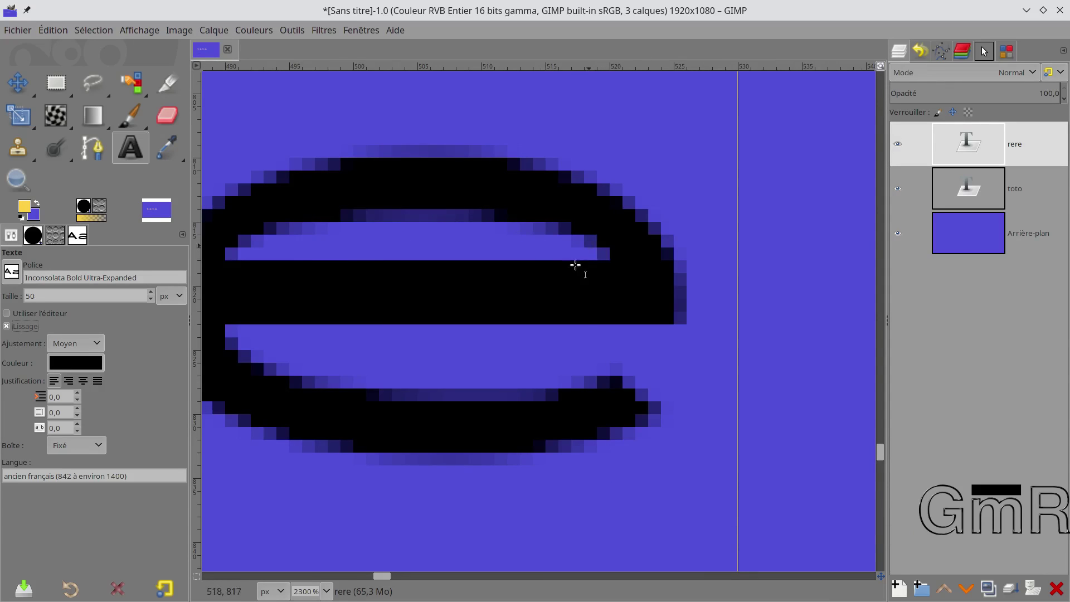
pyautogui.scroll(-3, 574, 265)
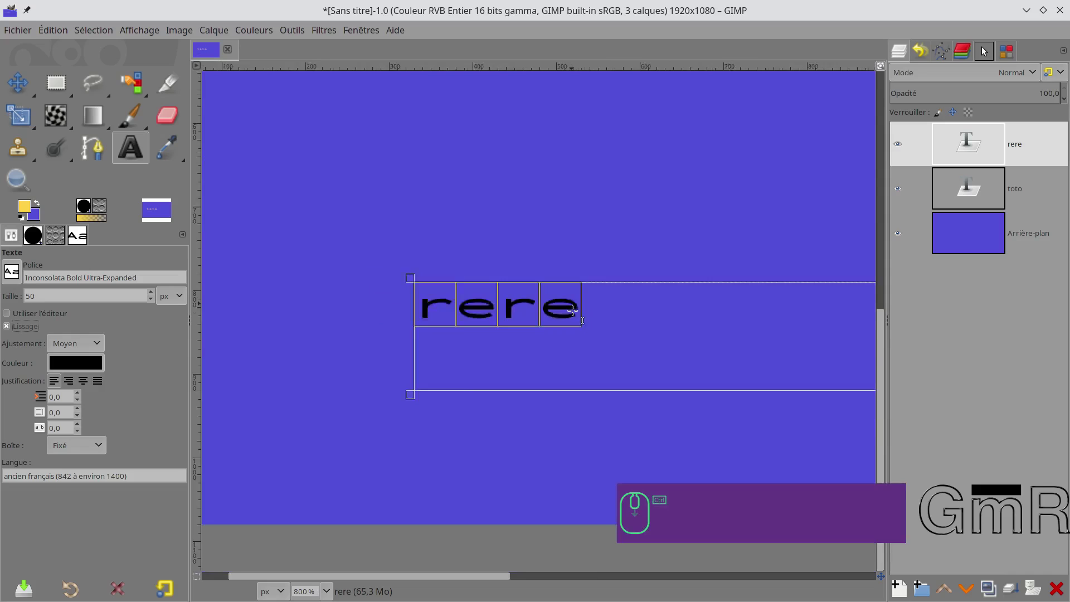
pyautogui.scroll(-4, 573, 311)
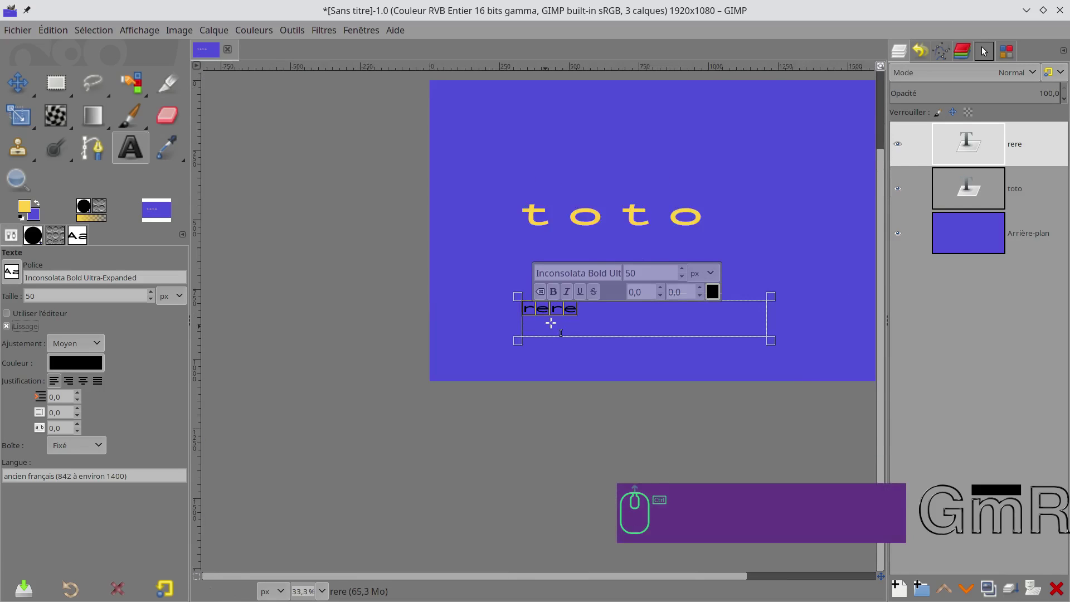
pyautogui.scroll(5, 551, 323)
pyautogui.scroll(8, 431, 224)
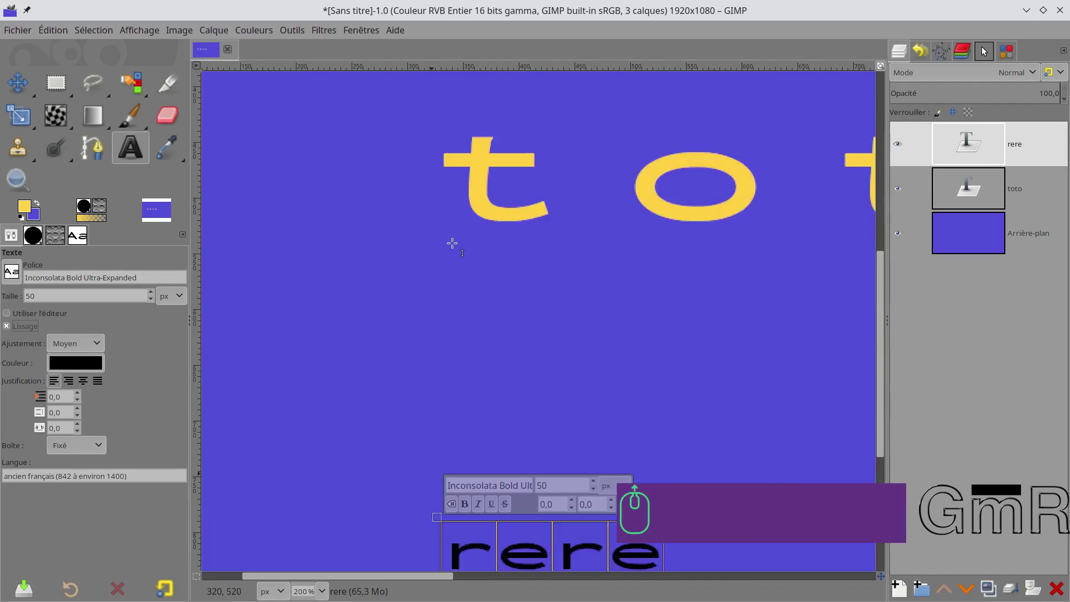
# Step: Toggle antialiasing (Lissage) off on "toto", compare the letter edges close up, and turn it back on
pyautogui.scroll(-3, 471, 346)
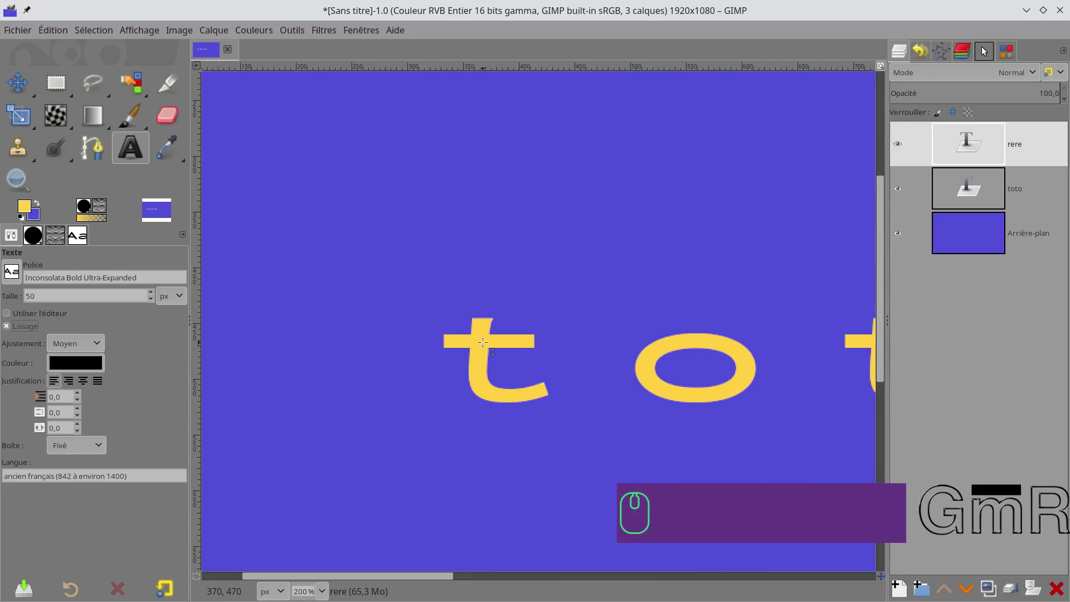
pyautogui.click(472, 362)
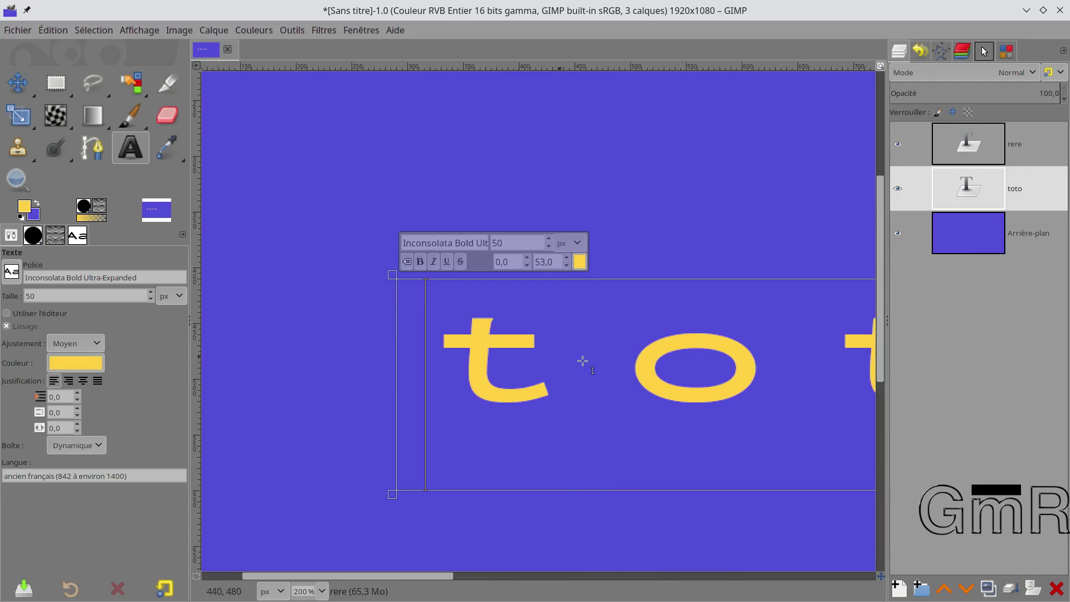
pyautogui.moveTo(583, 361); pyautogui.dragTo(434, 353)
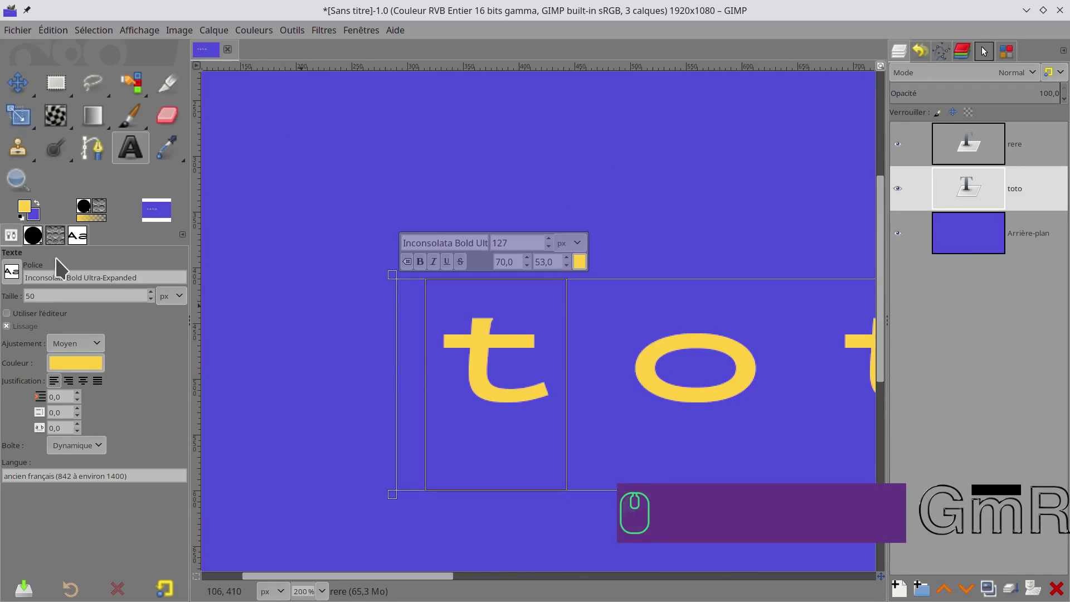
pyautogui.click(7, 326)
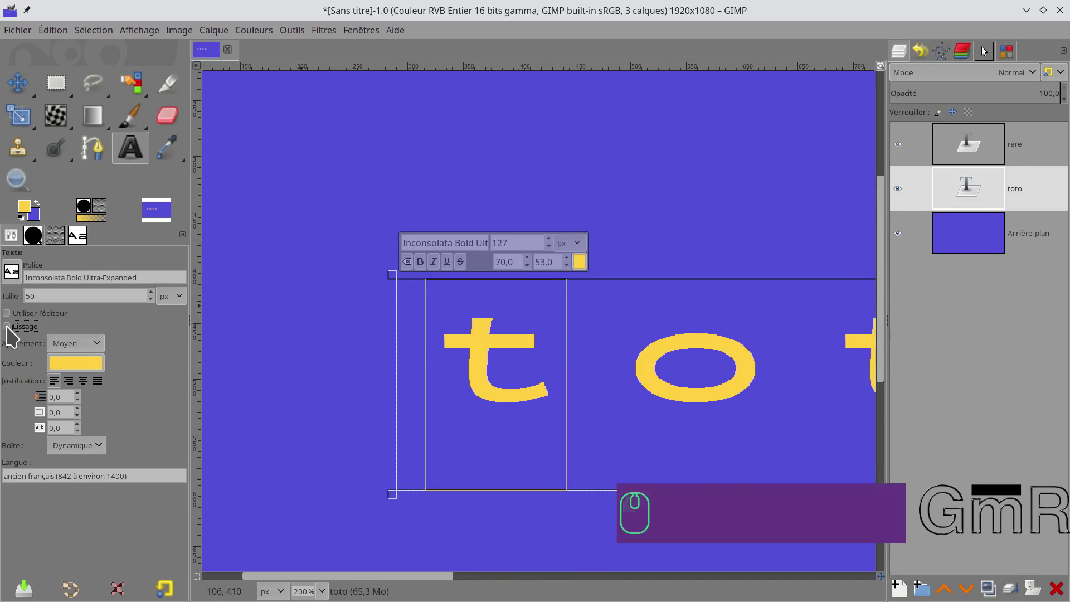
pyautogui.press('ctrl')
pyautogui.scroll(1, 588, 429)
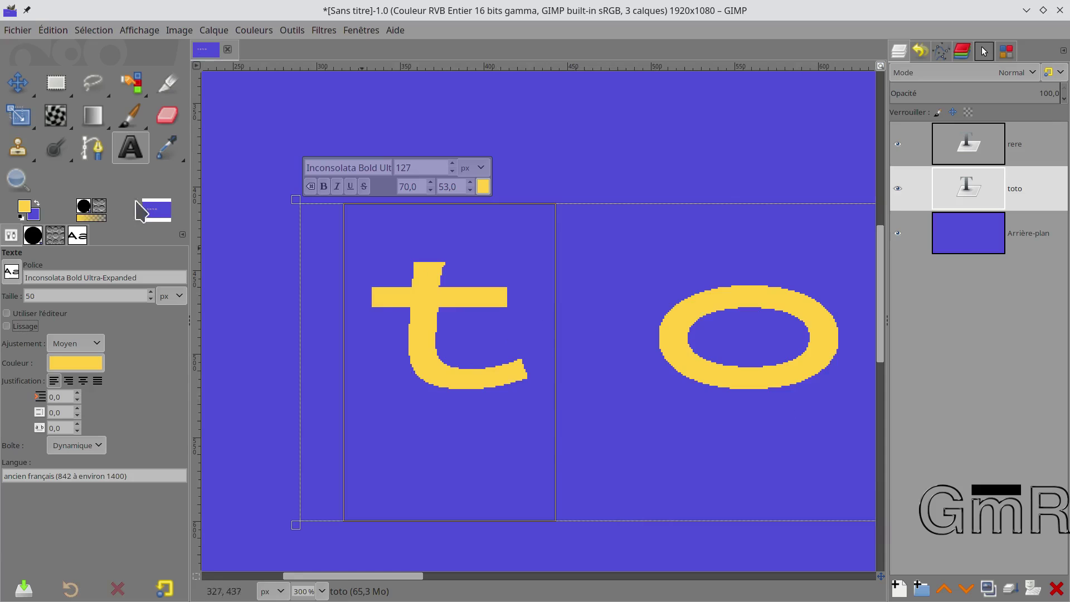
pyautogui.click(6, 326)
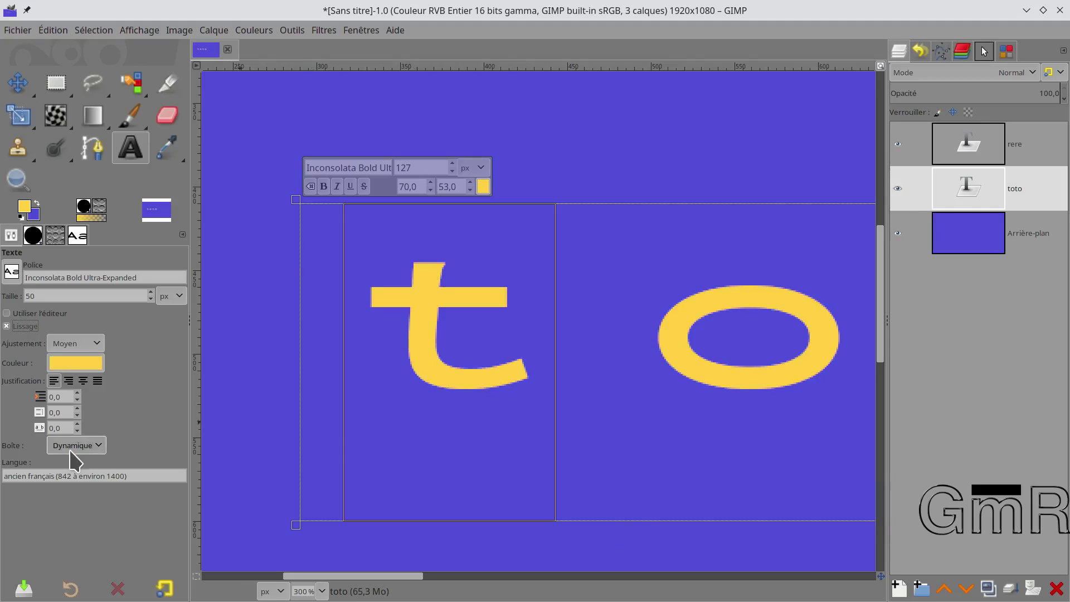
pyautogui.scroll(-1, 90, 381)
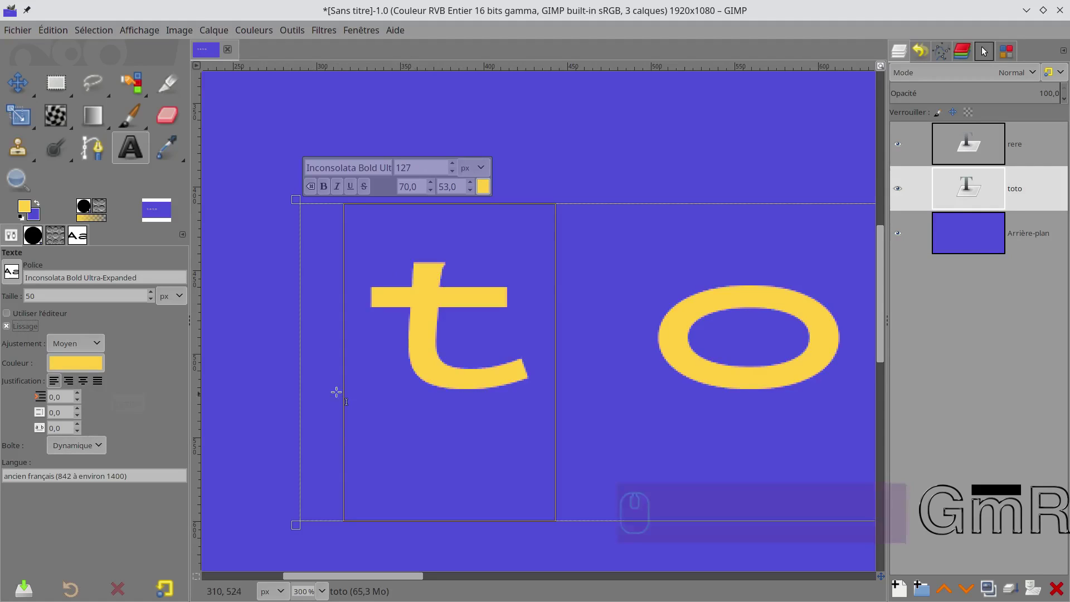
pyautogui.keyDown('ctrl'); pyautogui.scroll(-2, 348, 397); pyautogui.keyUp('ctrl')
pyautogui.keyDown('ctrl'); pyautogui.scroll(-3, 374, 416); pyautogui.keyUp('ctrl')
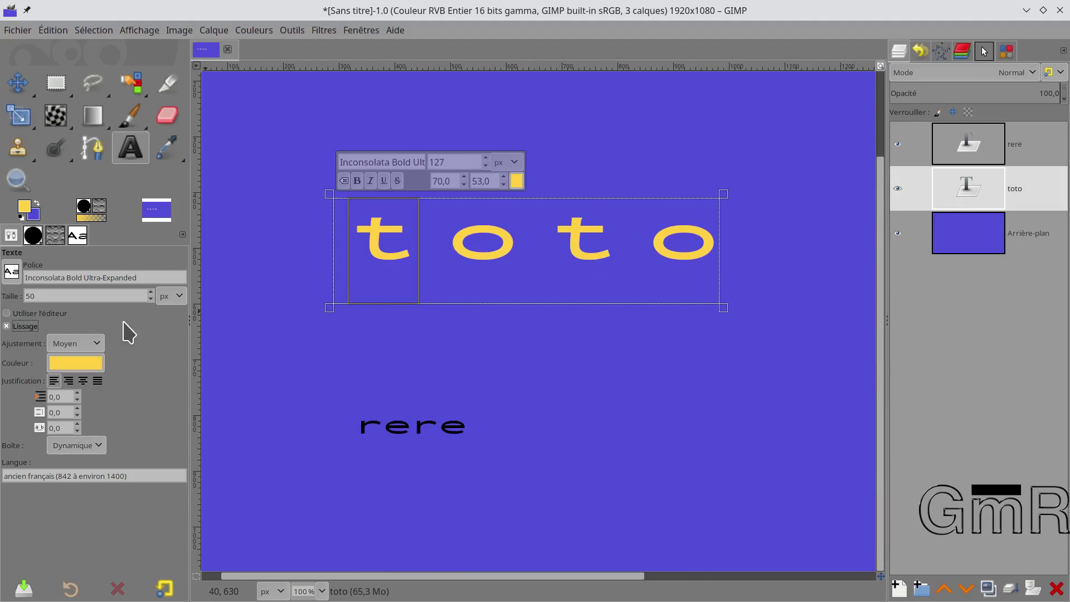
# Step: Add the text "Toto aime la mer." between "toto" and "rere", with a line break before "la"
pyautogui.click(348, 324)
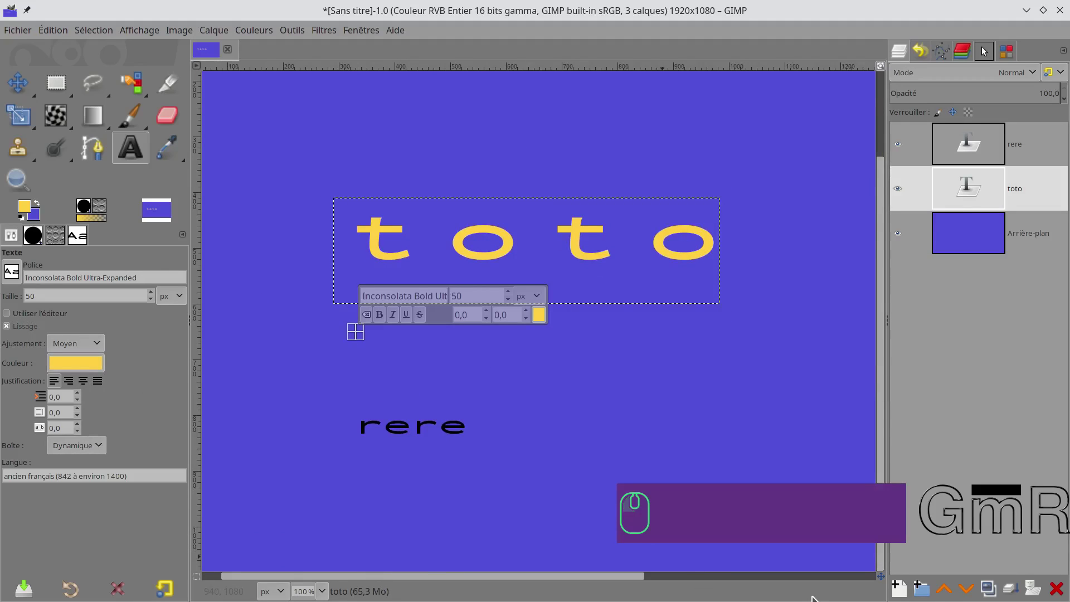
pyautogui.write('Toto aime la mer.')
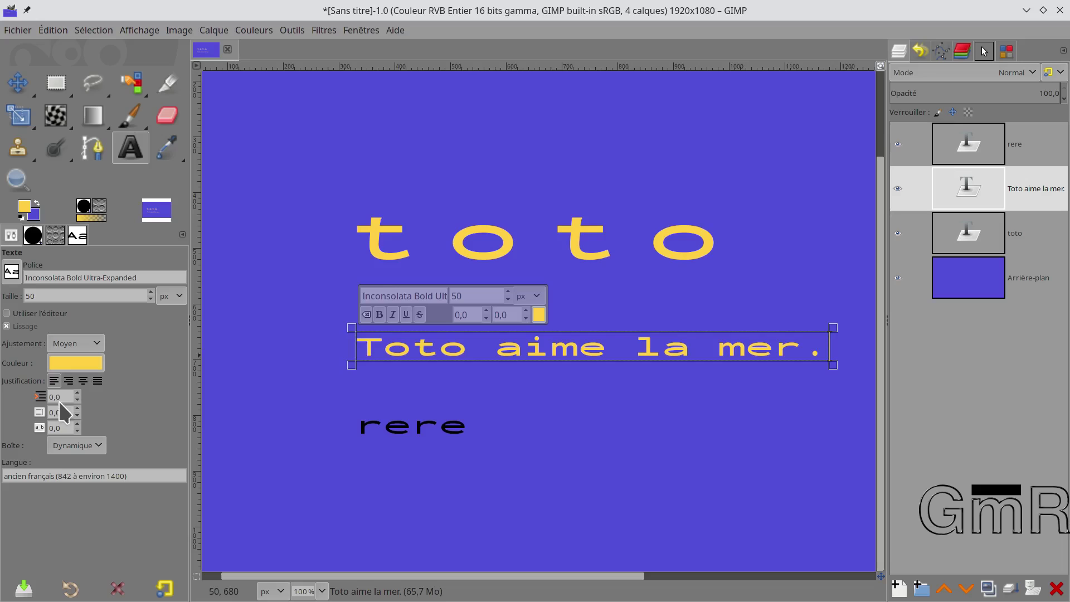
pyautogui.click(646, 350)
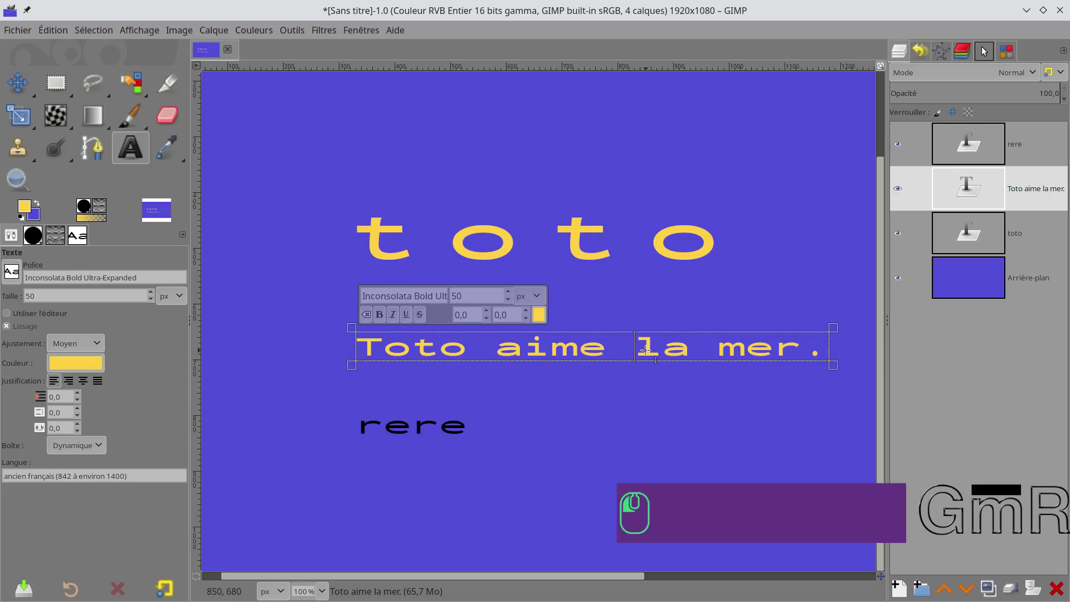
pyautogui.press('Return')
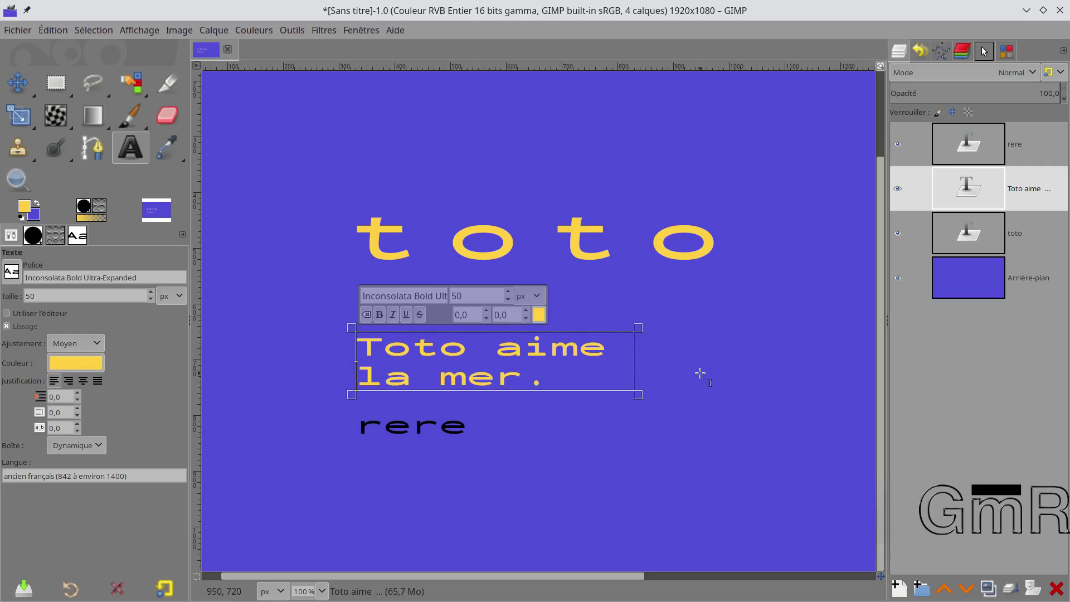
# Step: Set the indentation of "Toto aime la mer." to 33
pyautogui.click(68, 397)
pyautogui.scroll(12, 69, 397)
pyautogui.scroll(14, 69, 397)
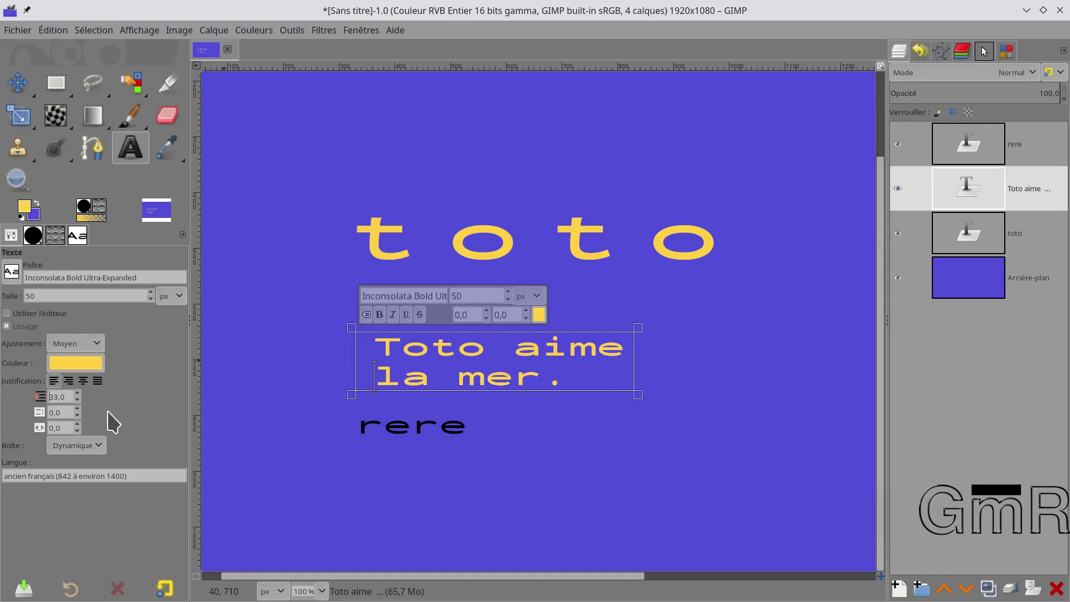
# Step: Add the word "titi" on a new line after "la mer."
pyautogui.click(572, 382)
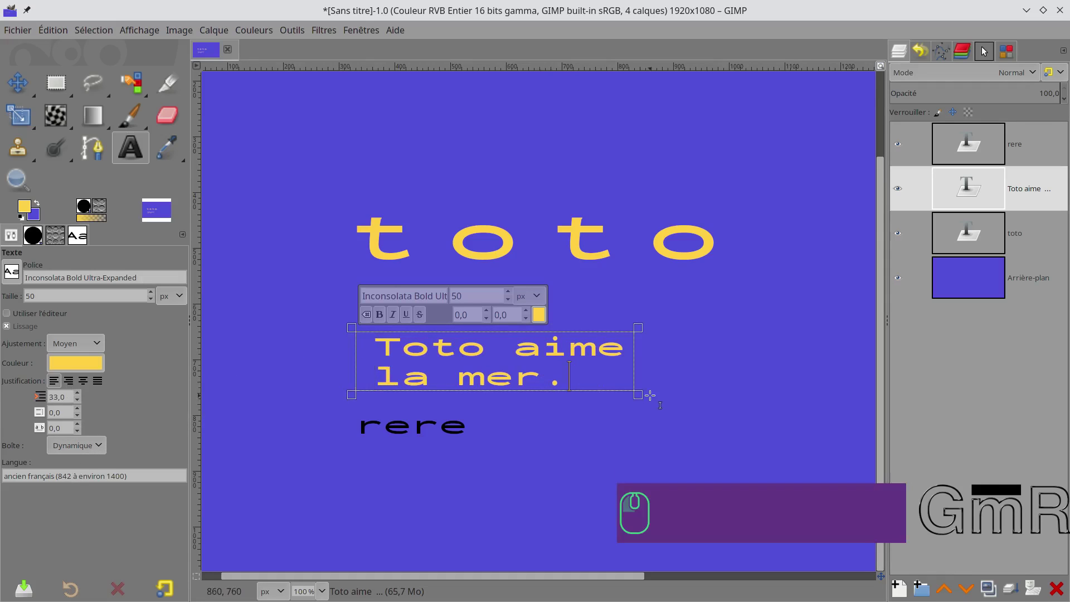
pyautogui.press('Return')
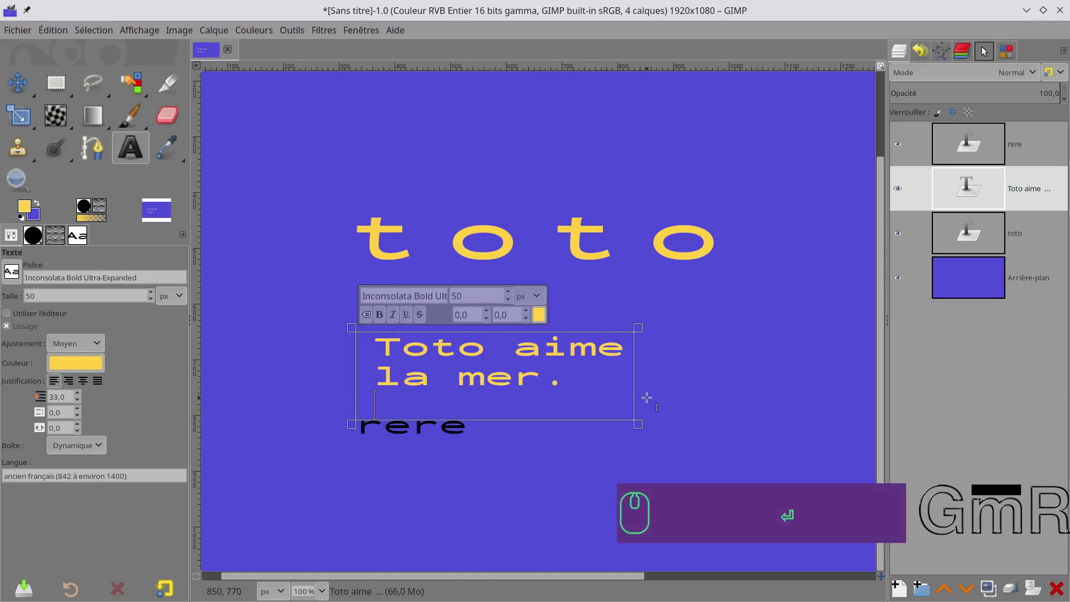
pyautogui.write('titi')
# Step: Rejoin "la mer." to "Toto aime", trying a wider fixed text box and then restoring the Dynamique box
pyautogui.moveTo(646, 397); pyautogui.dragTo(839, 400)
pyautogui.press('Delete')
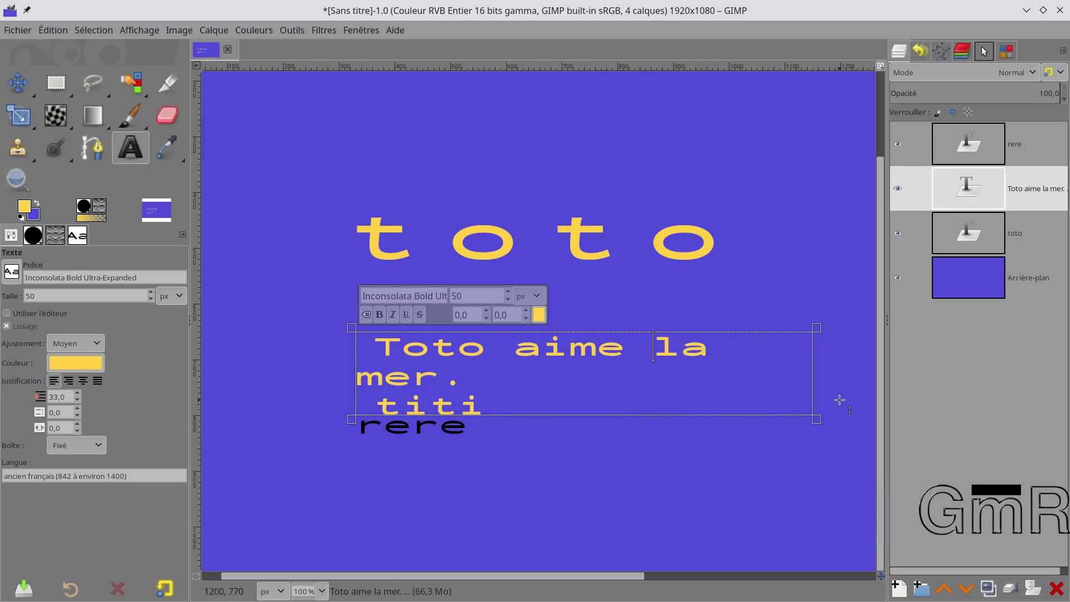
pyautogui.press('BackSpace')
pyautogui.moveTo(820, 402); pyautogui.dragTo(840, 393)
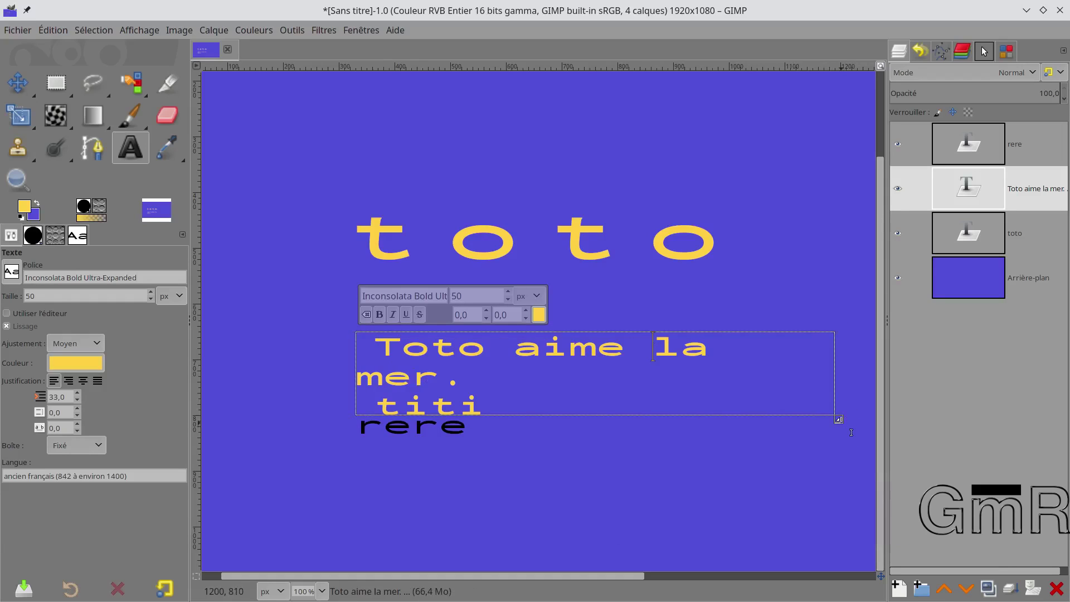
pyautogui.doubleClick(840, 420)
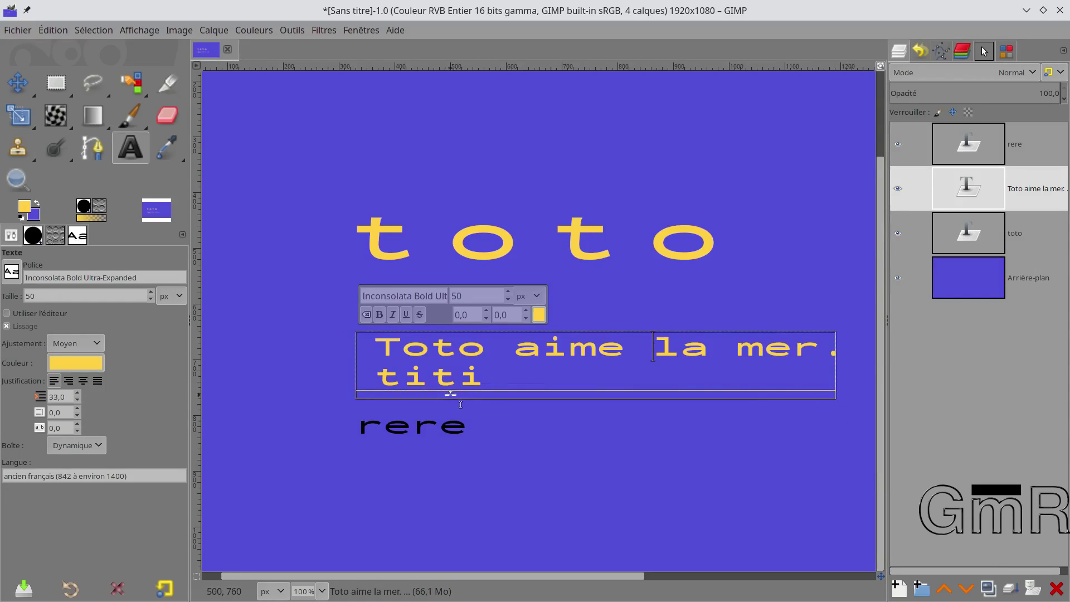
# Step: Reset the text's indentation to 0
pyautogui.click(61, 397)
pyautogui.doubleClick(58, 397)
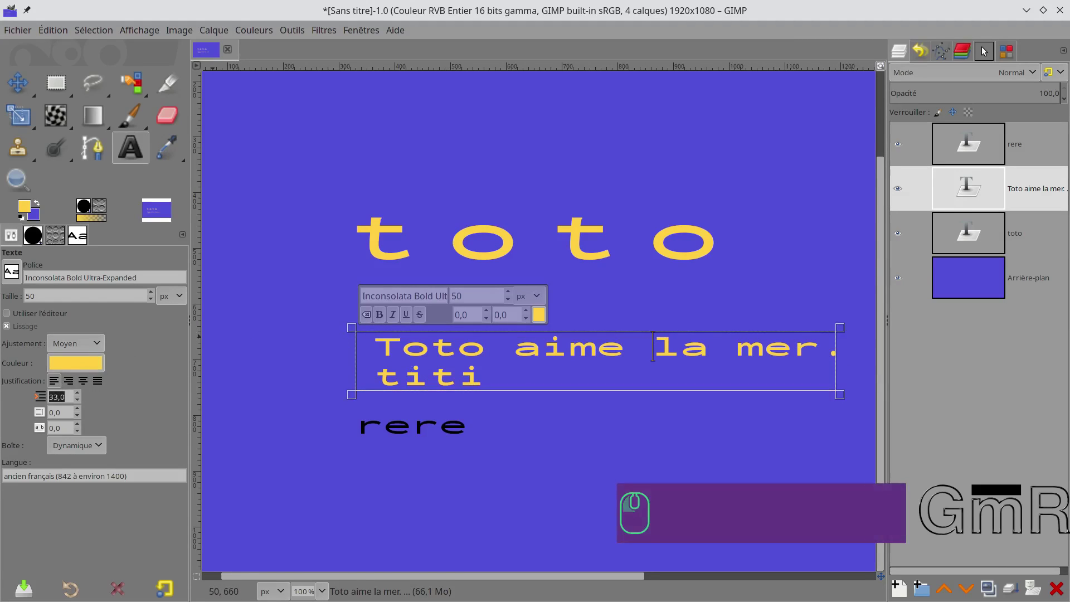
pyautogui.write('0')
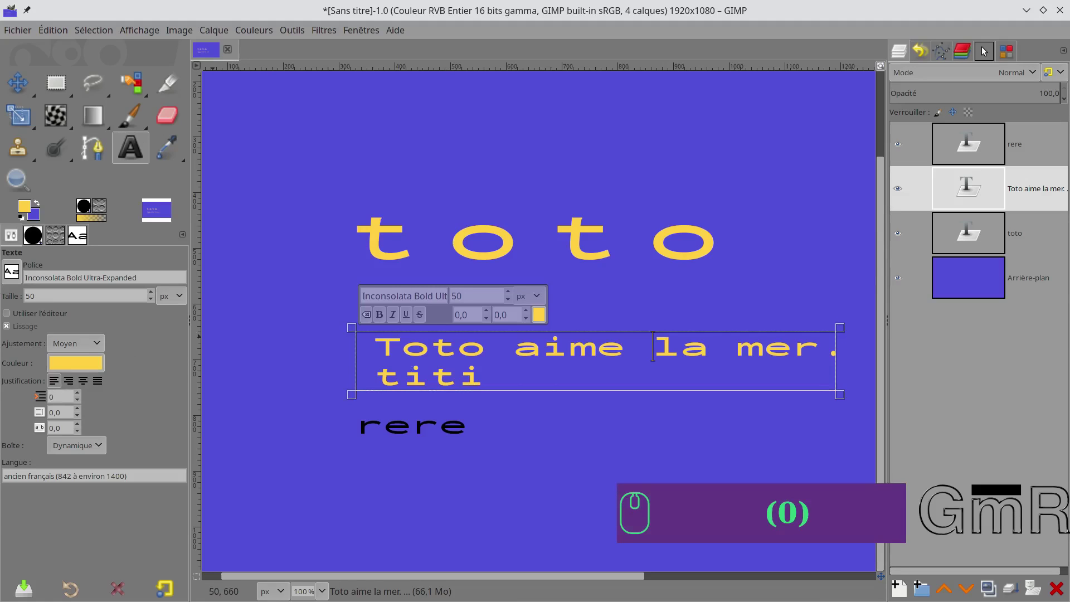
pyautogui.press('Return')
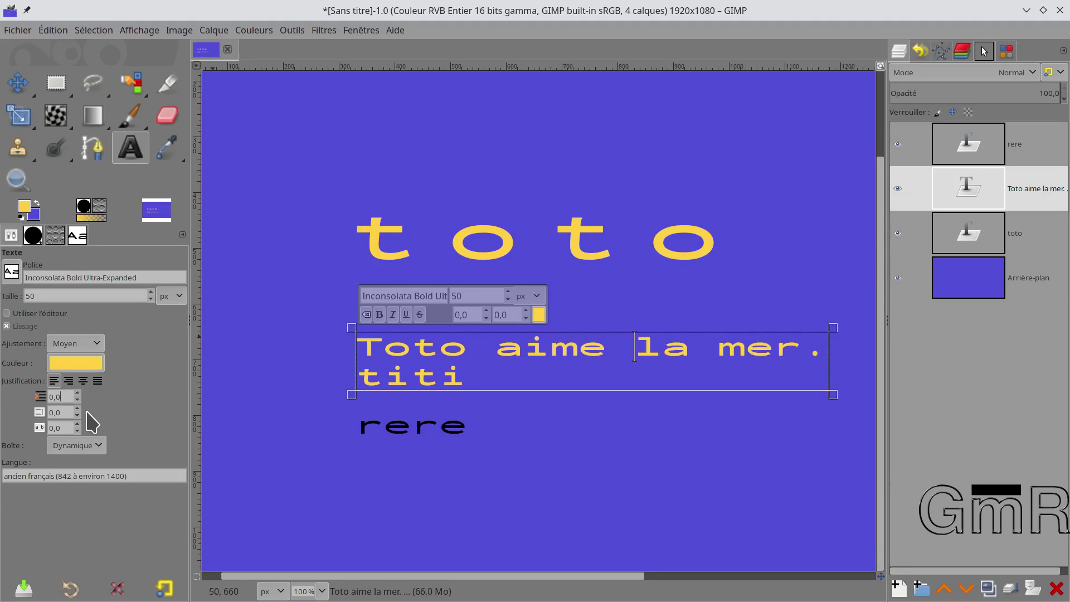
# Step: Try increasing the line spacing between "Toto aime la mer." and "titi" to about 21, then reset it to 0
pyautogui.scroll(5, 70, 412)
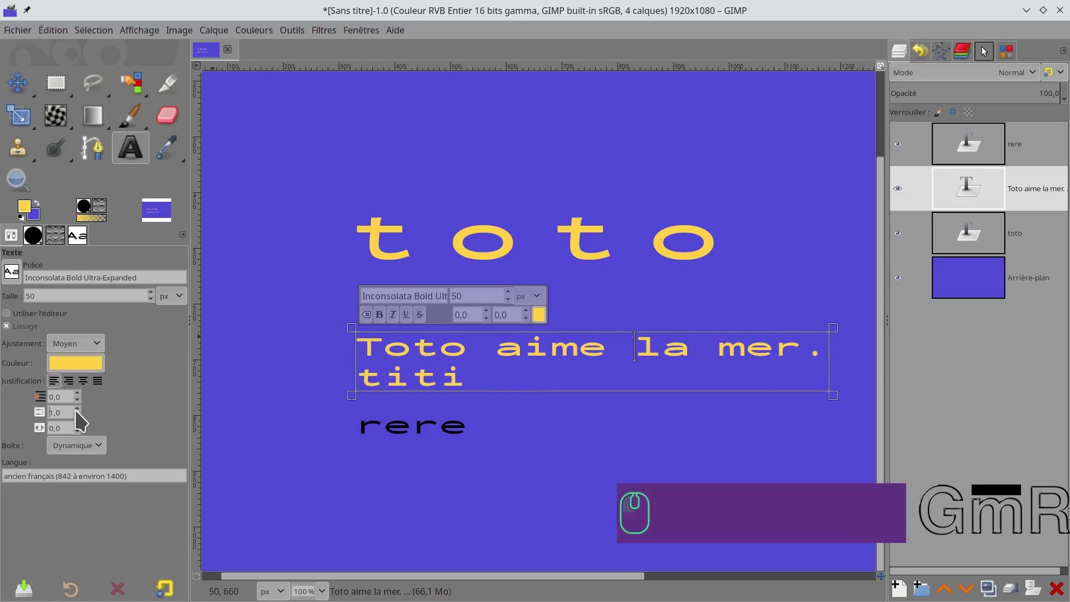
pyautogui.scroll(20, 69, 412)
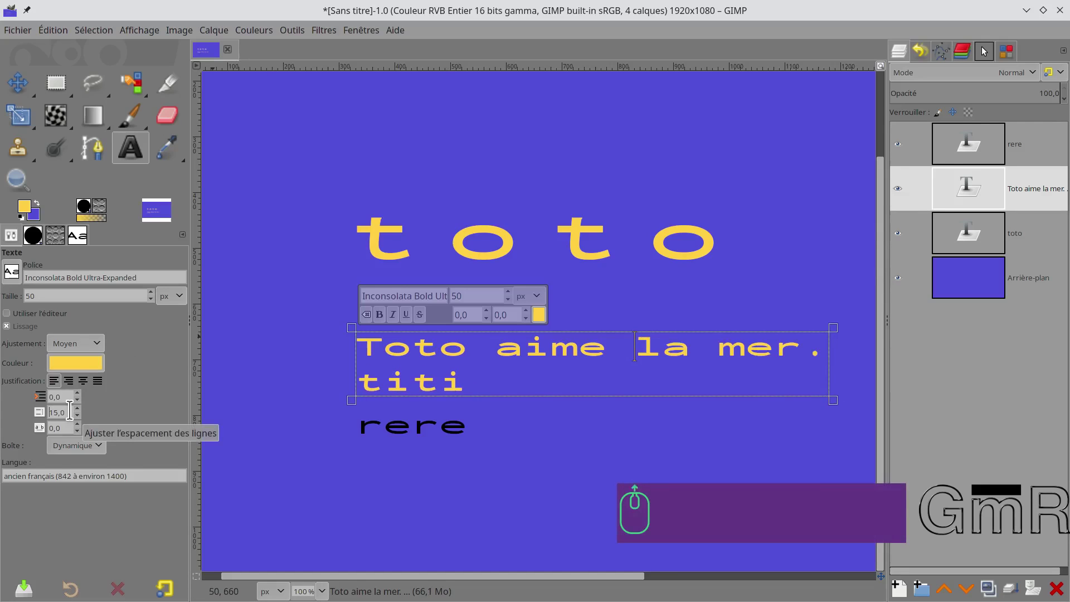
pyautogui.scroll(-8, 70, 413)
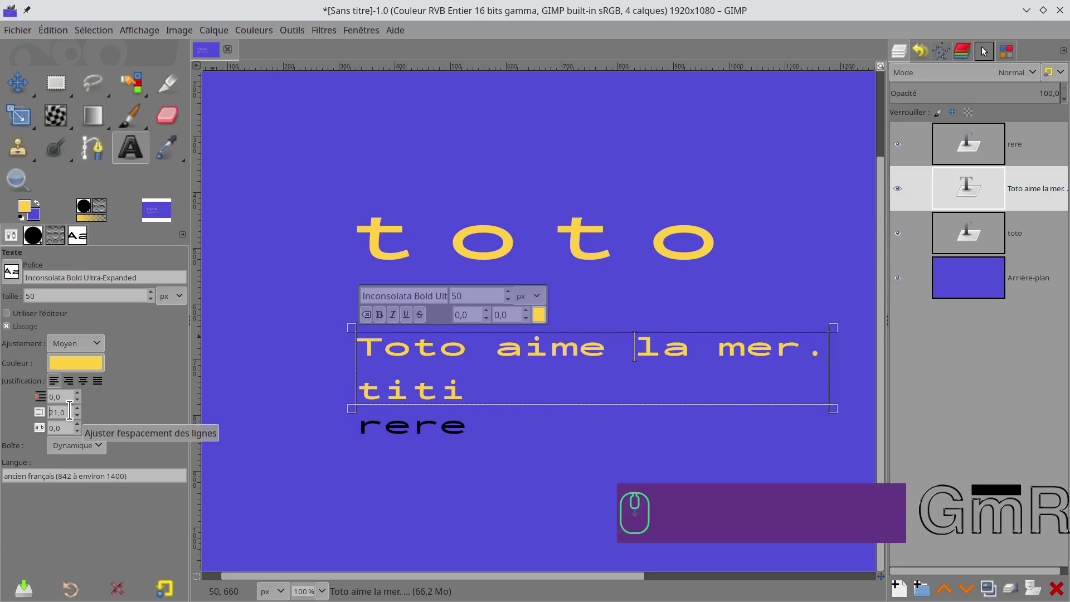
pyautogui.moveTo(70, 413); pyautogui.dragTo(39, 400)
pyautogui.press('BackSpace')
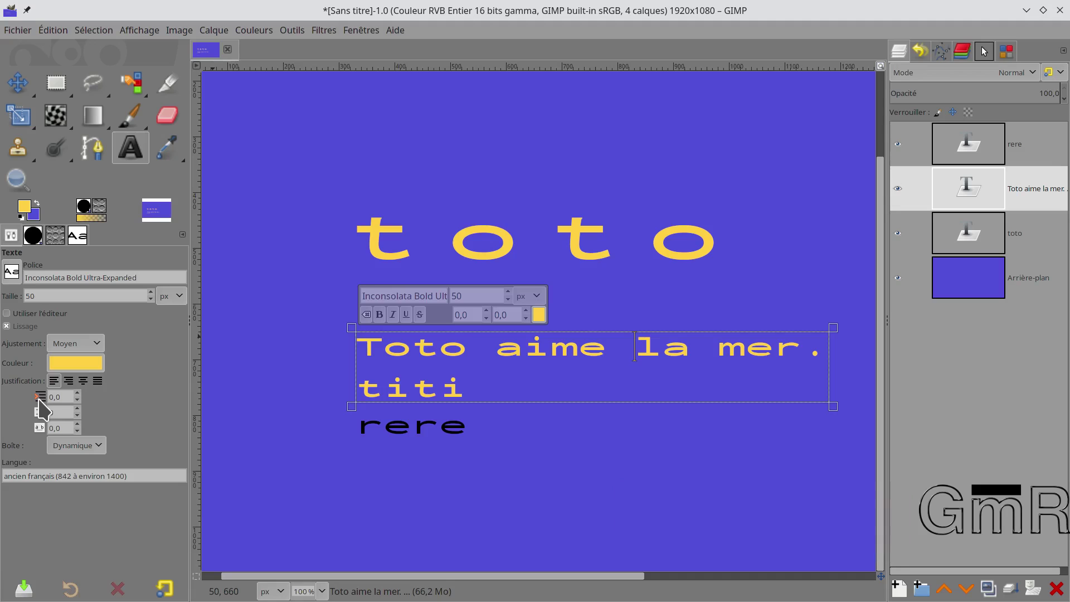
# Step: Try wider letter spacing on the "Toto aime la mer." text, then tighten it to -13
pyautogui.click(63, 425)
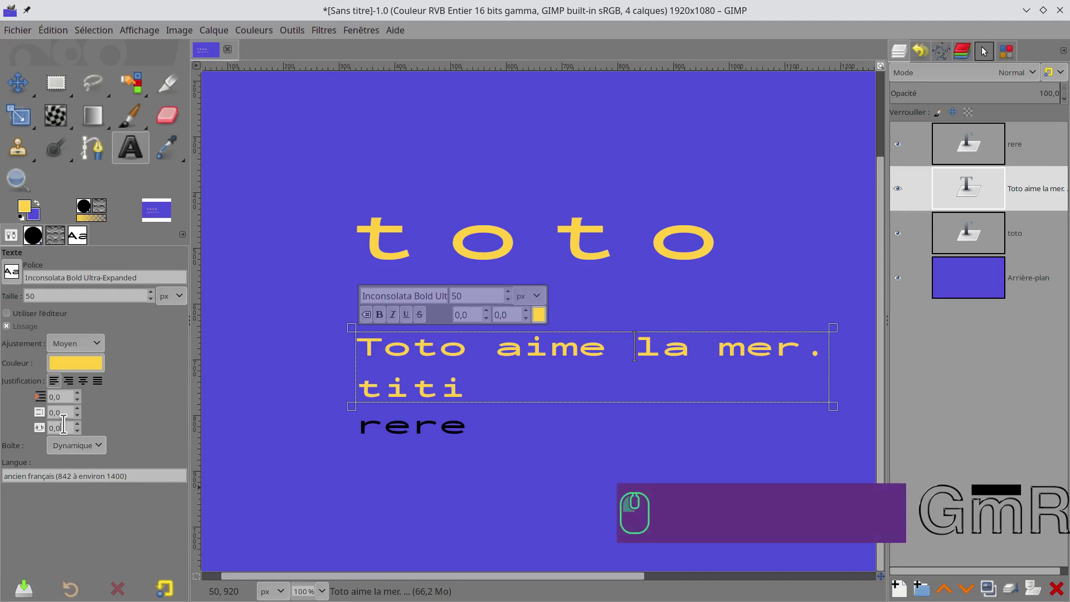
pyautogui.scroll(15, 63, 424)
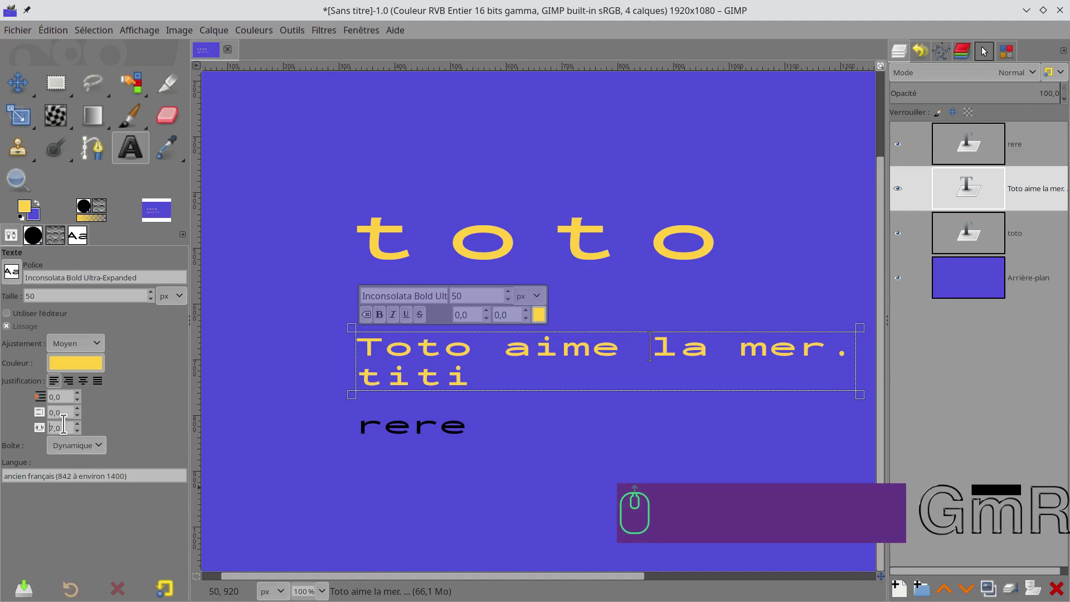
pyautogui.scroll(-13, 63, 425)
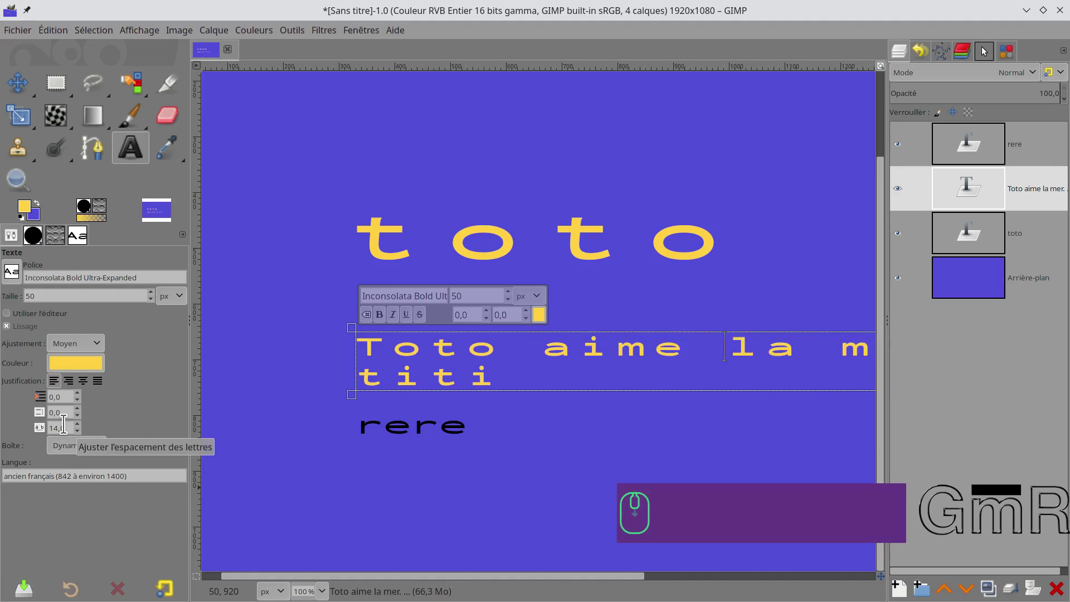
pyautogui.scroll(-5, 63, 425)
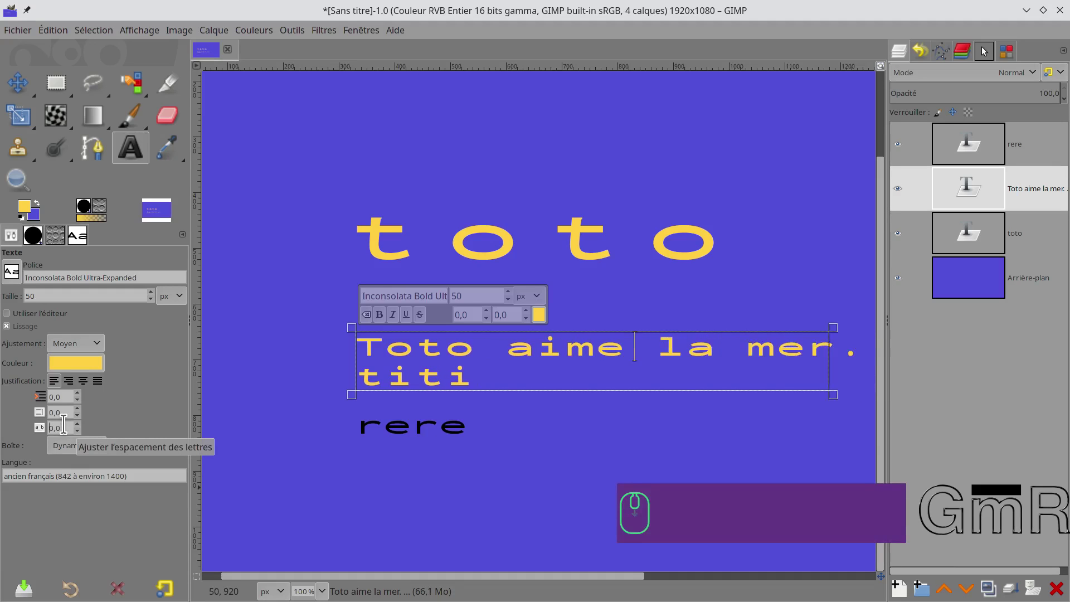
pyautogui.scroll(-10, 64, 424)
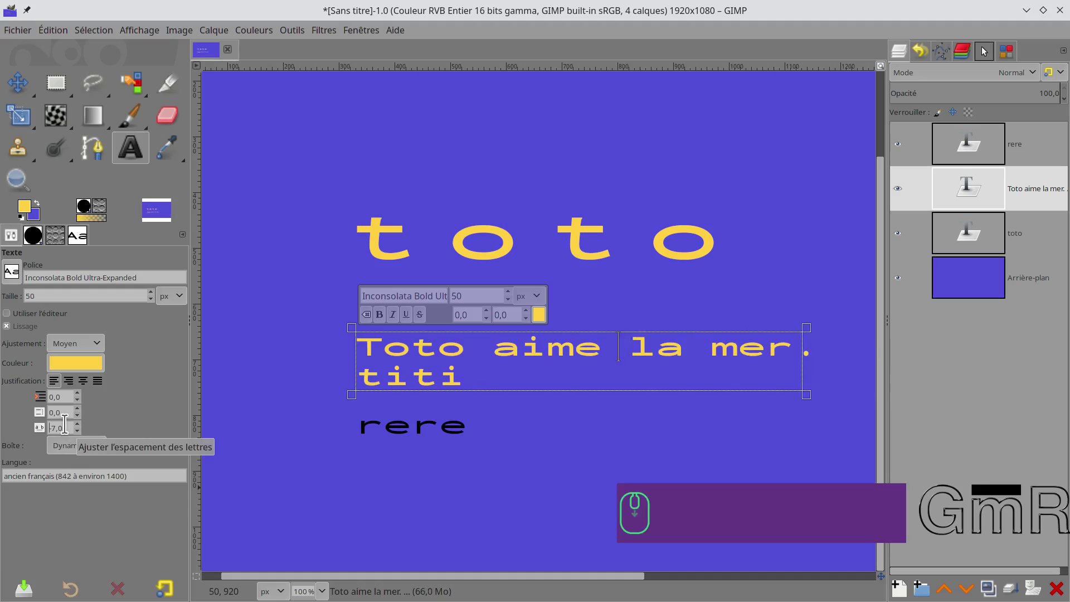
pyautogui.scroll(-2, 64, 425)
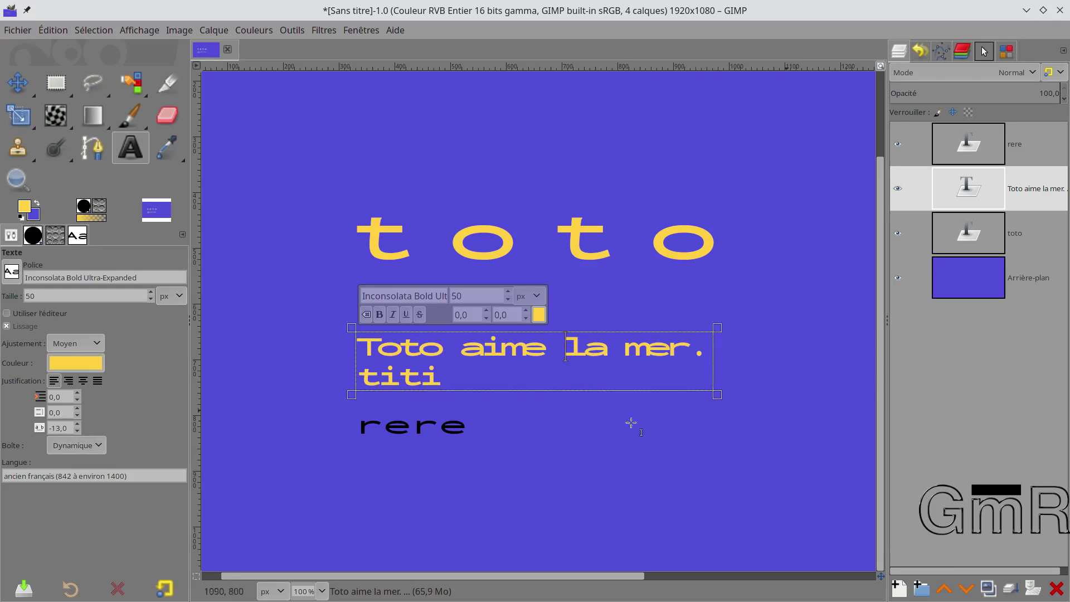
# Step: Set the text box to Fixé and narrow it until "la mer." wraps onto its own line
pyautogui.click(90, 447)
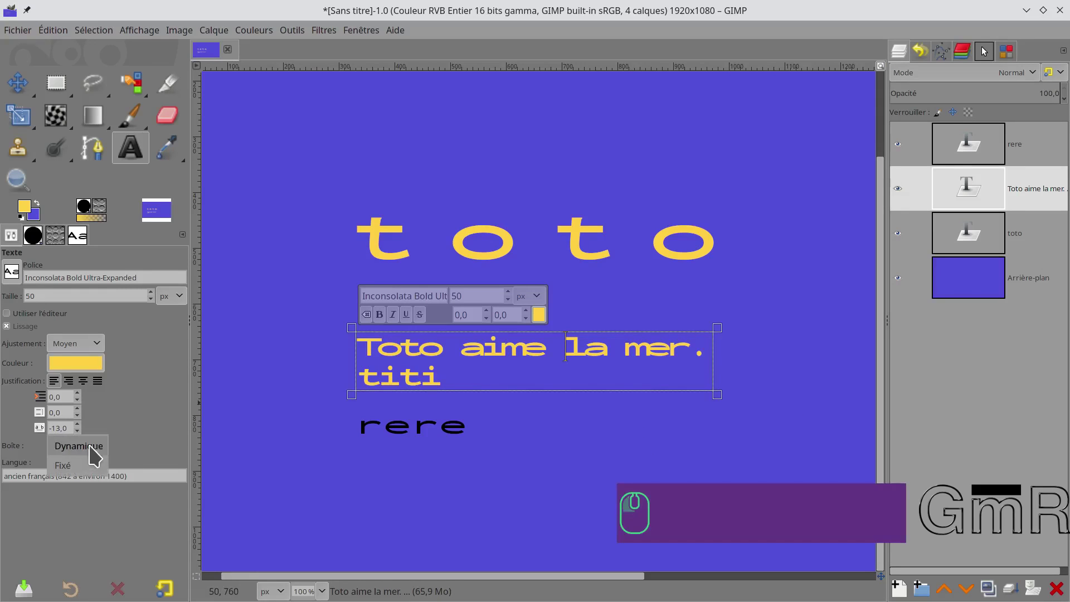
pyautogui.click(74, 462)
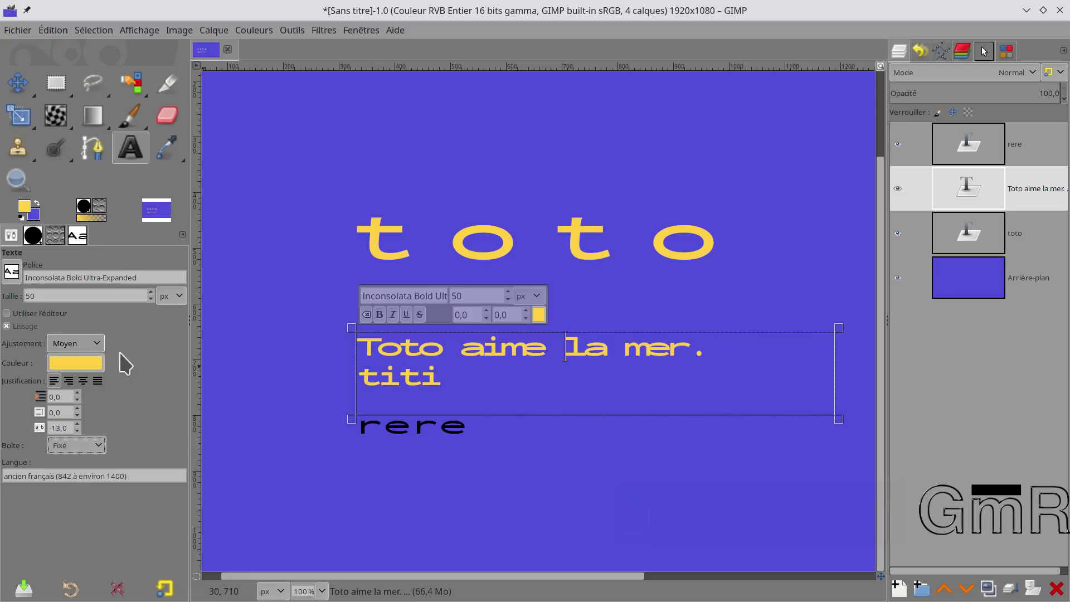
pyautogui.moveTo(836, 362); pyautogui.dragTo(596, 367)
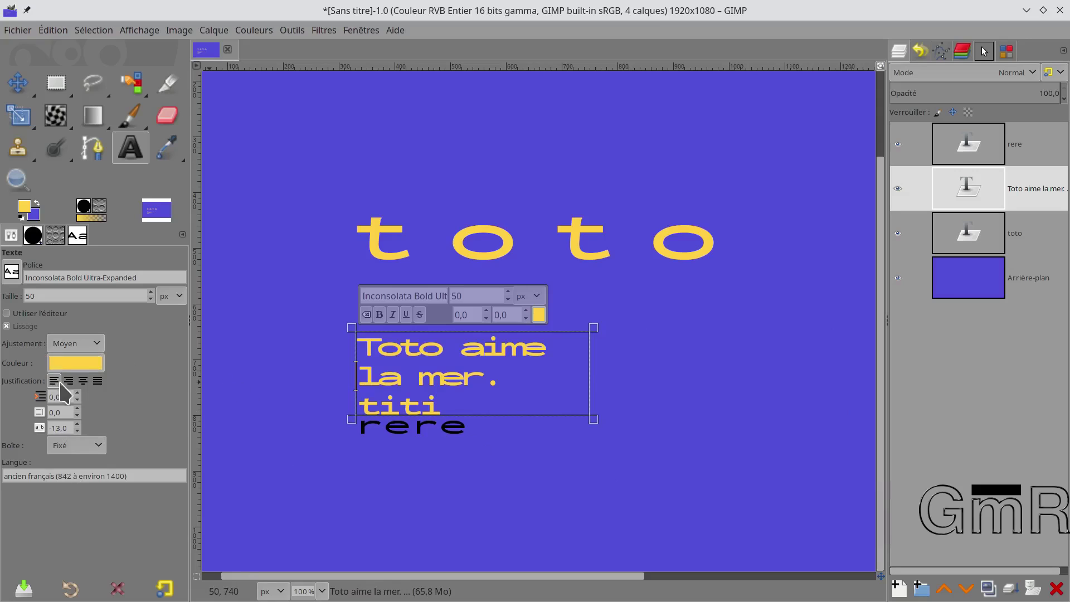
# Step: Widen the letter spacing of the "Toto aime la mer." text to 52 inside the fixed box
pyautogui.scroll(18, 71, 428)
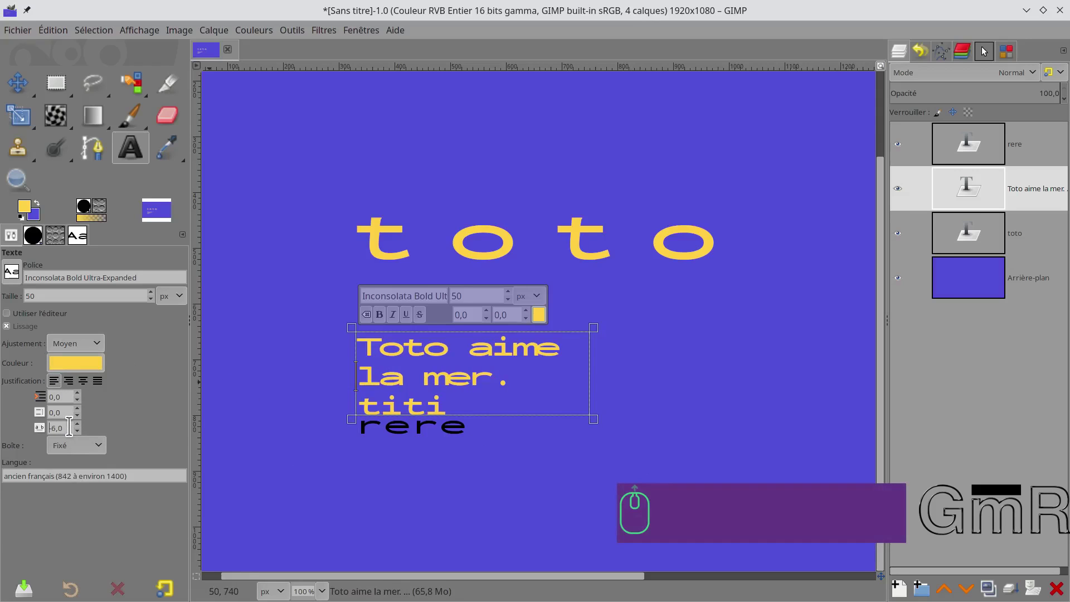
pyautogui.scroll(20, 70, 428)
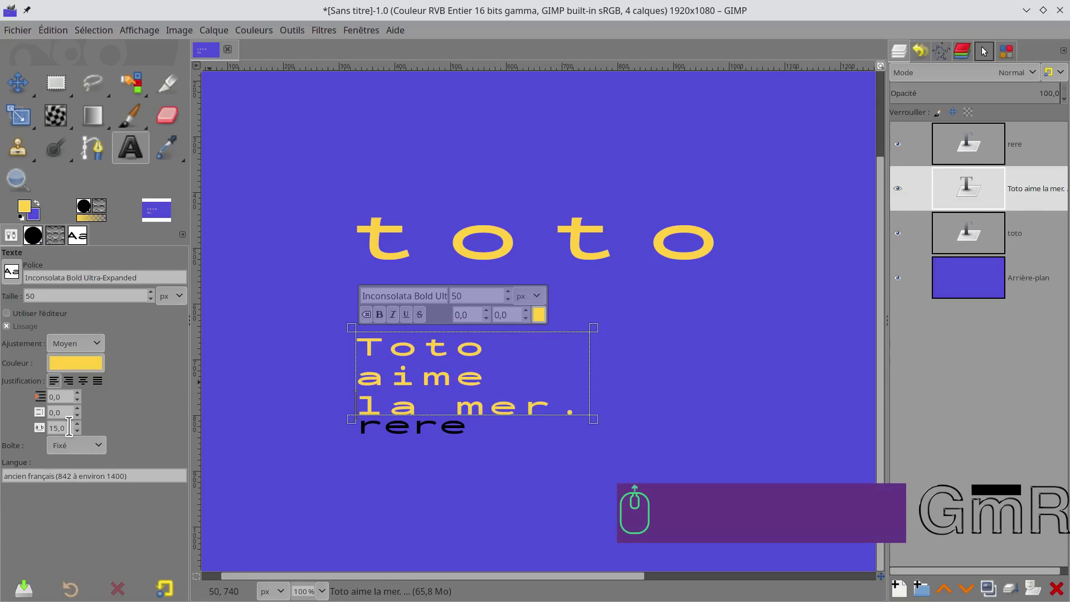
pyautogui.scroll(18, 69, 428)
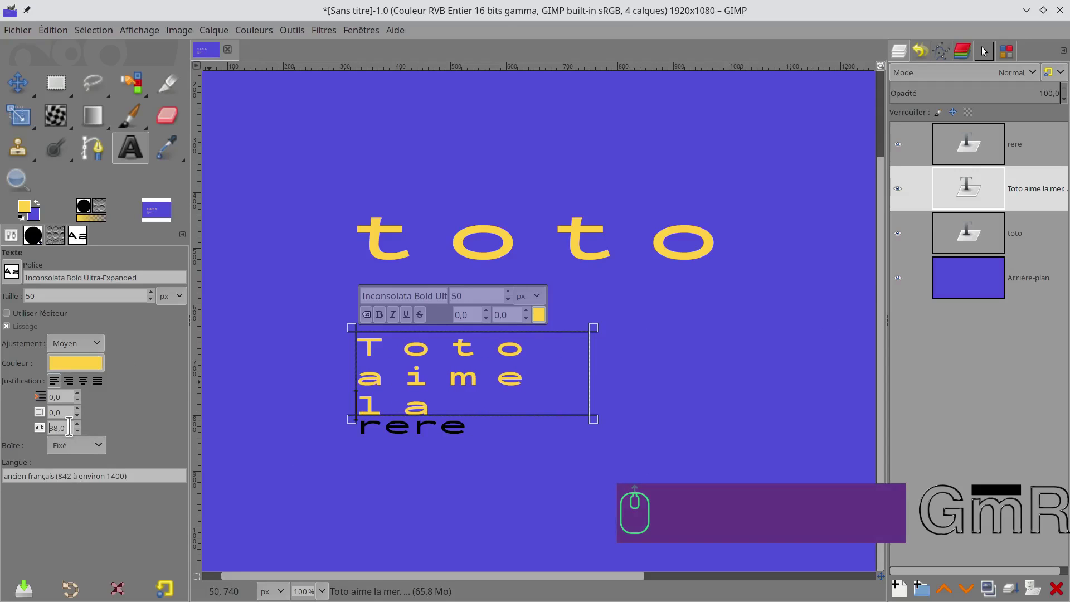
pyautogui.scroll(5, 69, 428)
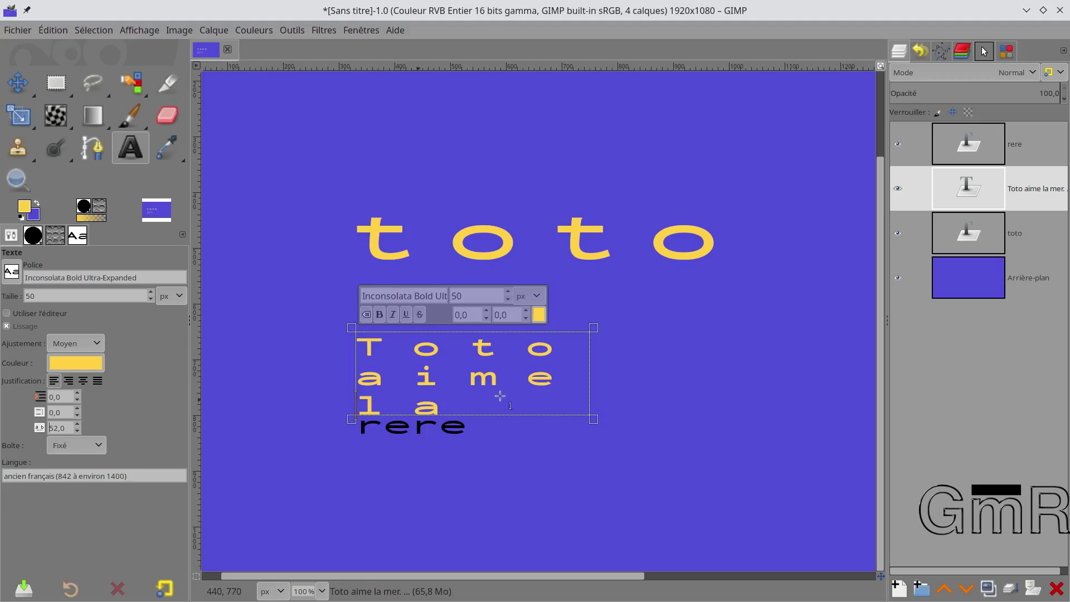
# Step: Set the text box mode to Dynamique and switch to the Move tool
pyautogui.click(87, 447)
pyautogui.click(78, 427)
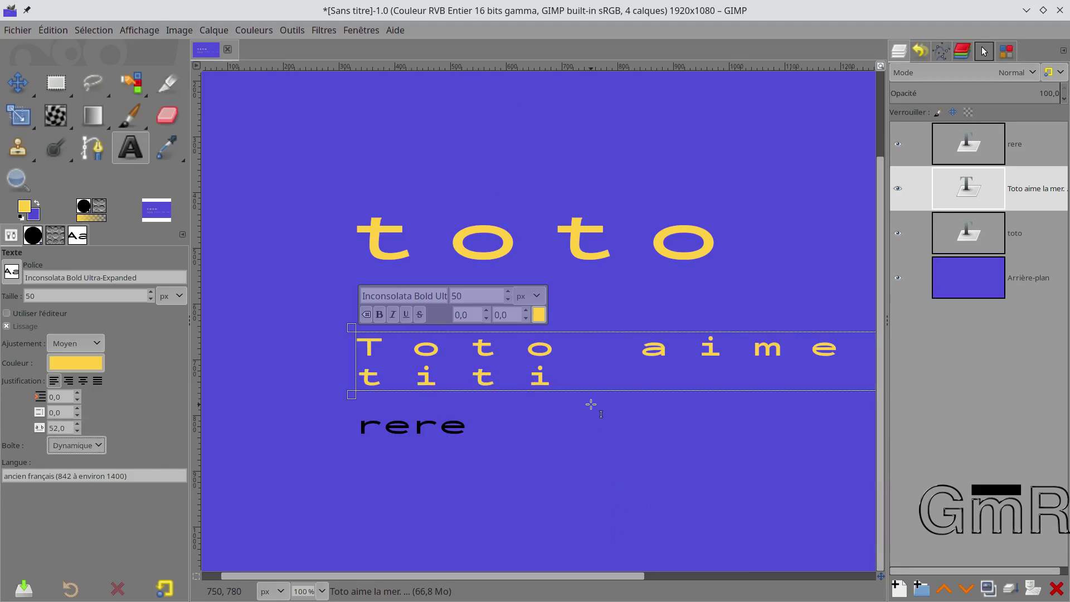
pyautogui.scroll(-6, 590, 404)
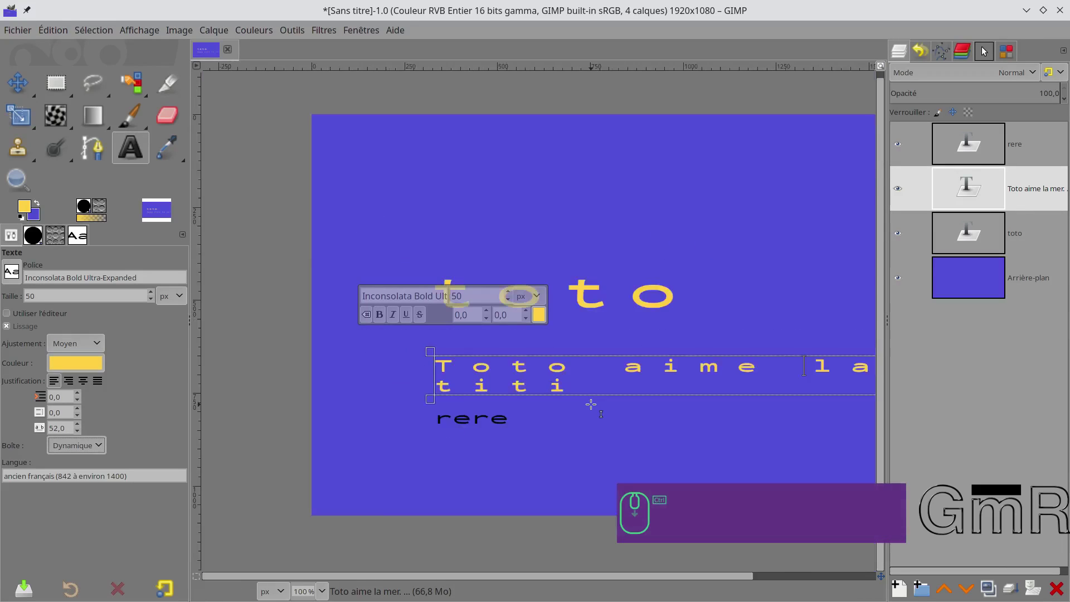
pyautogui.scroll(6, 598, 401)
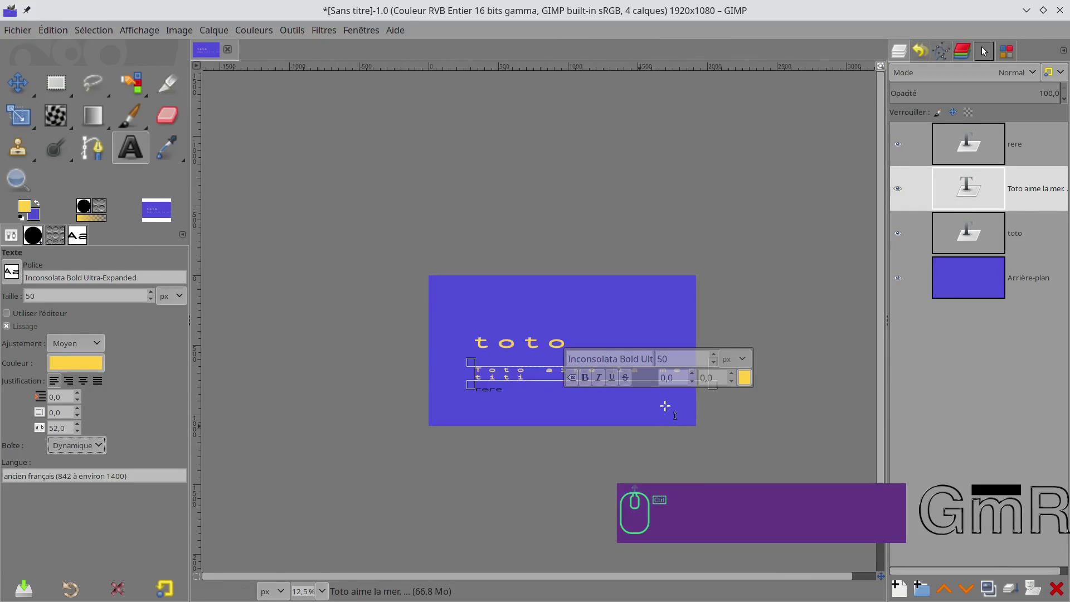
pyautogui.click(23, 87)
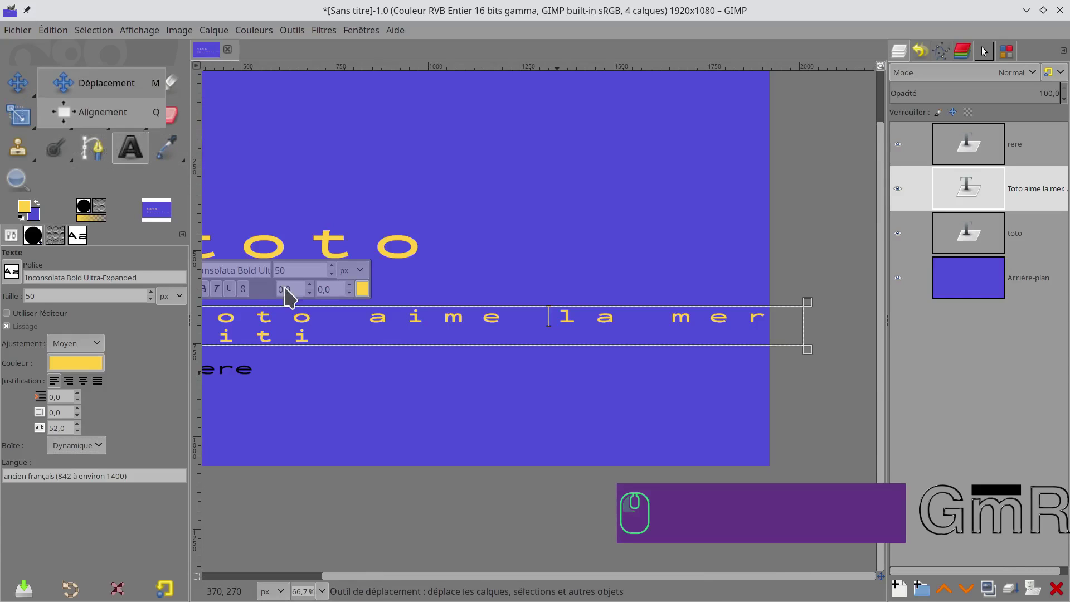
pyautogui.click(302, 318)
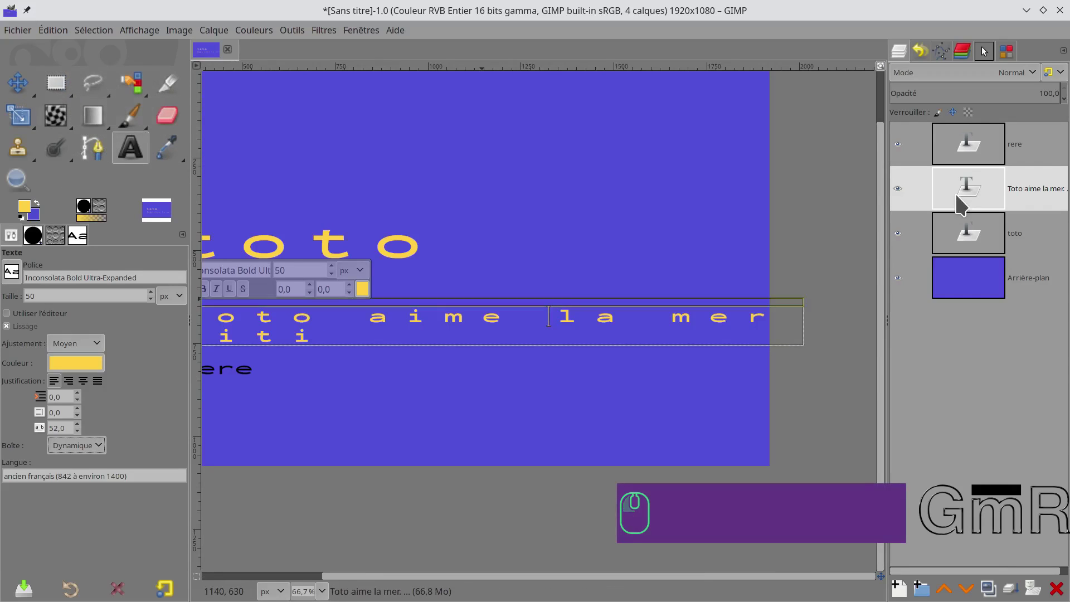
pyautogui.moveTo(435, 322); pyautogui.dragTo(326, 323)
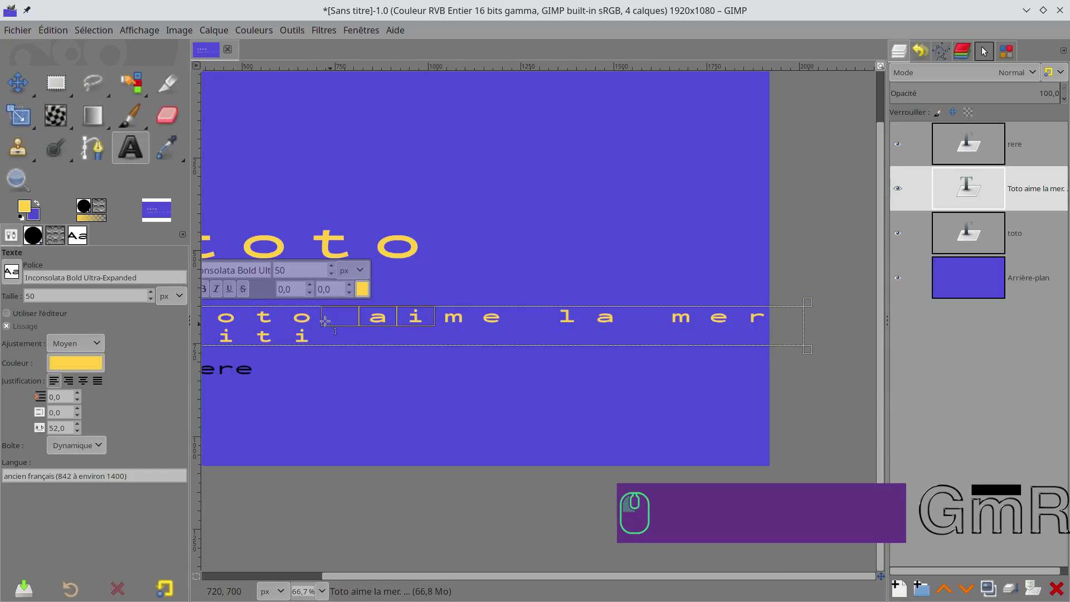
pyautogui.click(17, 89)
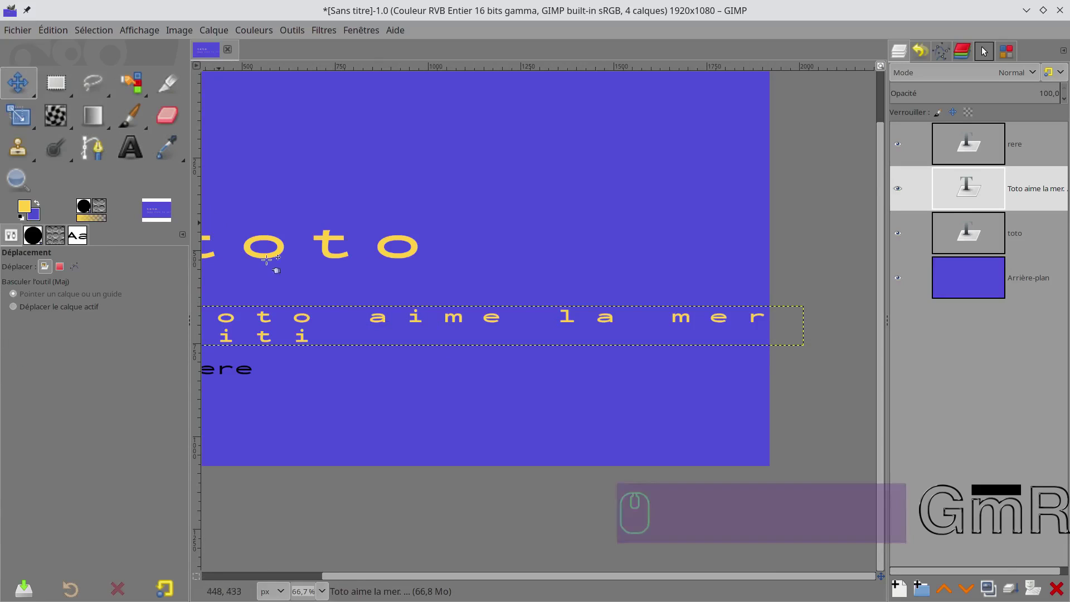
# Step: Try to move the "Toto aime la mer." text while pointing between its letters, then undo the shift of the background layer
pyautogui.scroll(-2, 417, 349)
pyautogui.moveTo(423, 338)
pyautogui.mouseDown()
pyautogui.moveTo(387, 341)
pyautogui.moveTo(410, 340)
pyautogui.mouseUp()
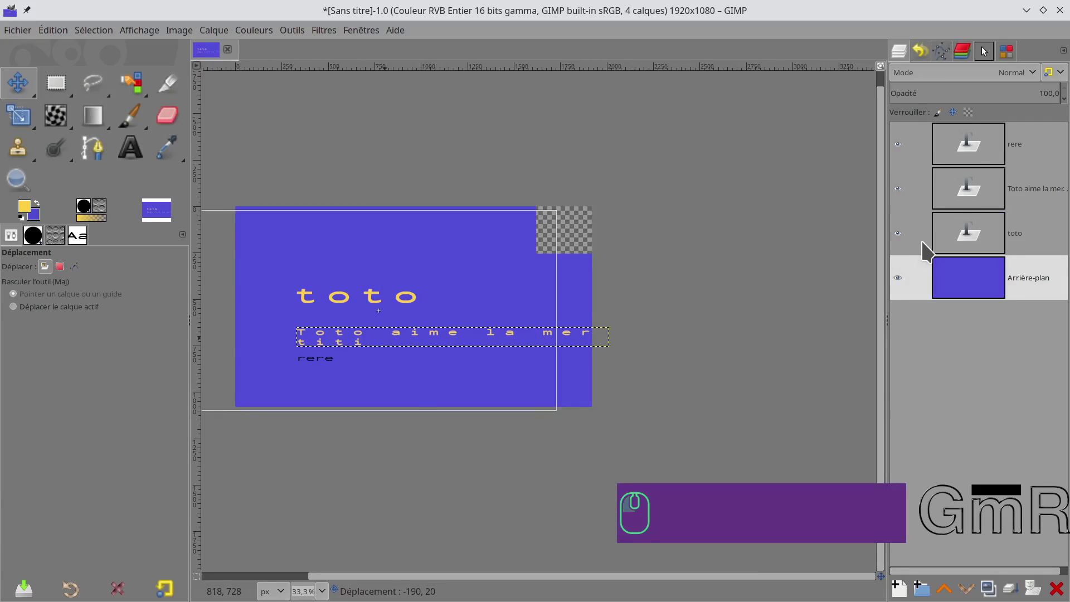
pyautogui.hotkey('ctrl', 'z')
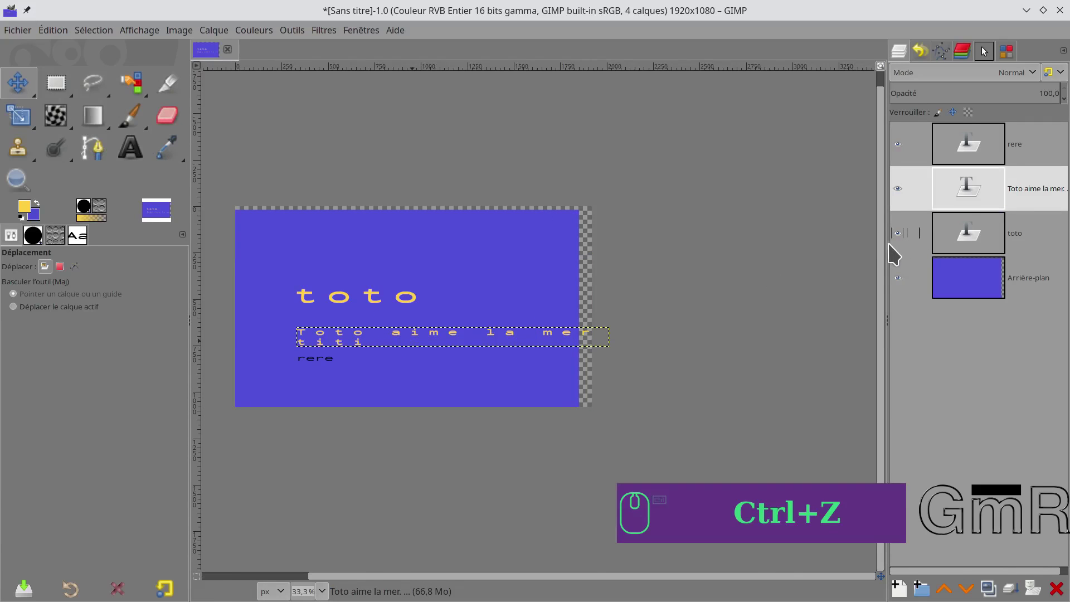
# Step: Set the Move tool to move the active layer and shift the "Toto aime la mer." layer until it fits inside the image
pyautogui.click(985, 207)
pyautogui.click(62, 307)
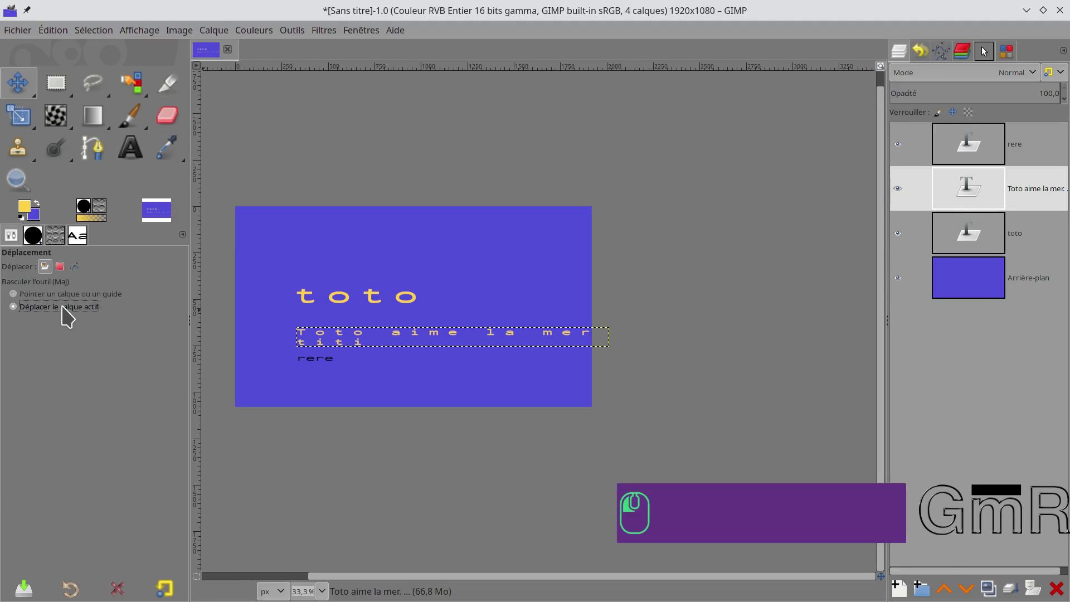
pyautogui.click(367, 336)
pyautogui.moveTo(357, 326); pyautogui.dragTo(372, 324)
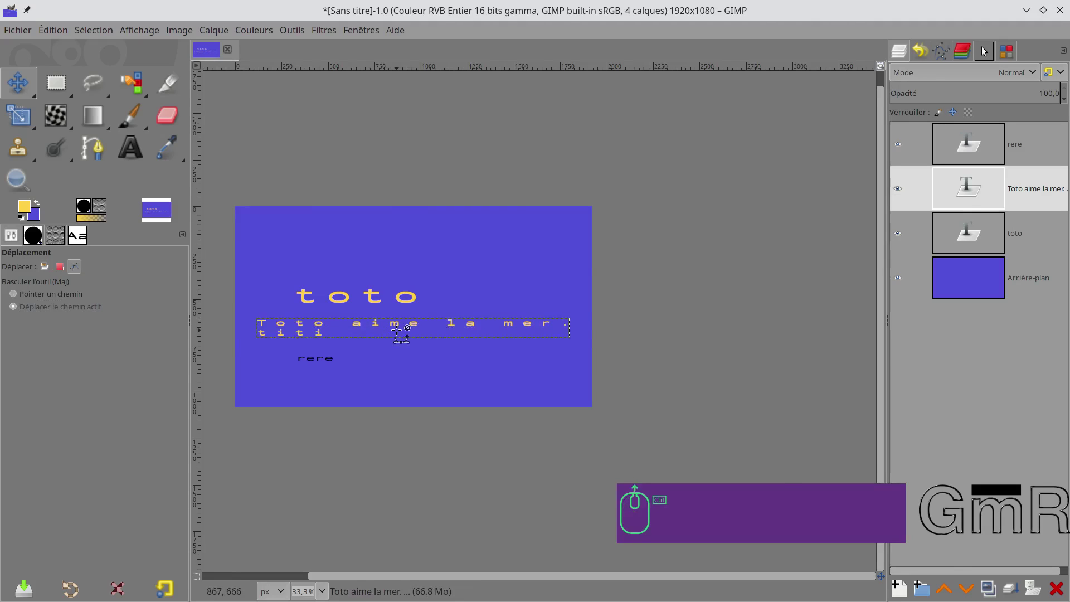
pyautogui.scroll(2, 396, 331)
pyautogui.moveTo(425, 318); pyautogui.dragTo(463, 315)
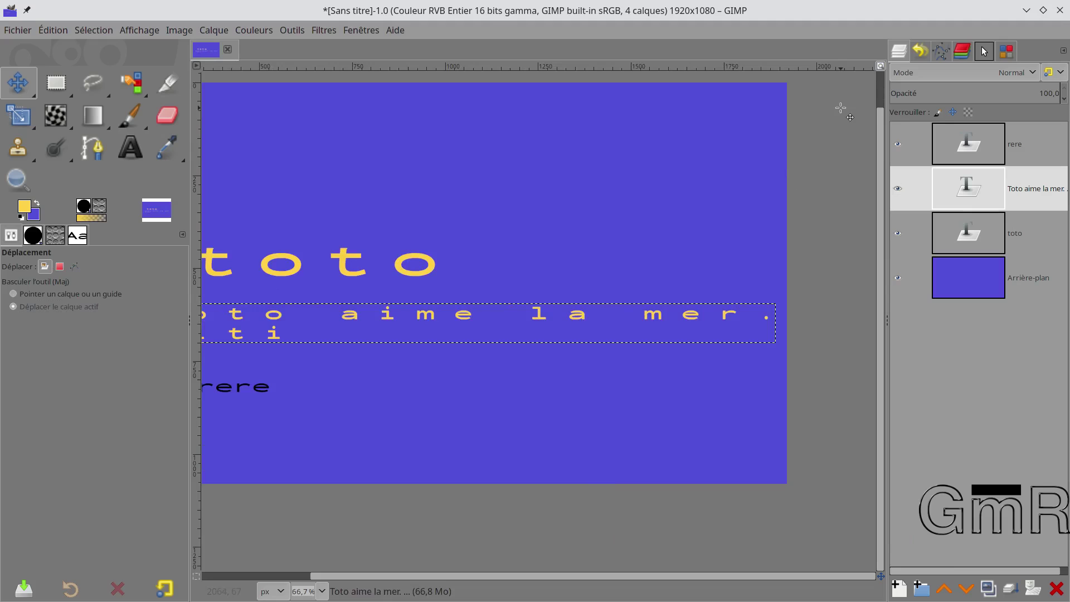
pyautogui.hotkey('ctrl', 'shift', 'j')
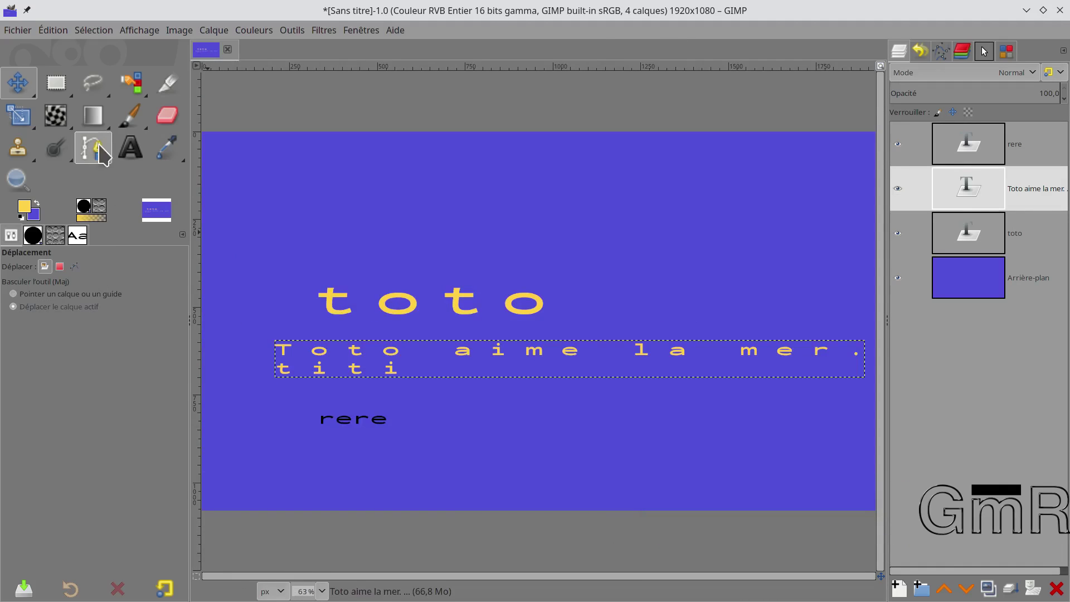
# Step: Return to the Text tool and reset all its options to their default values
pyautogui.click(131, 147)
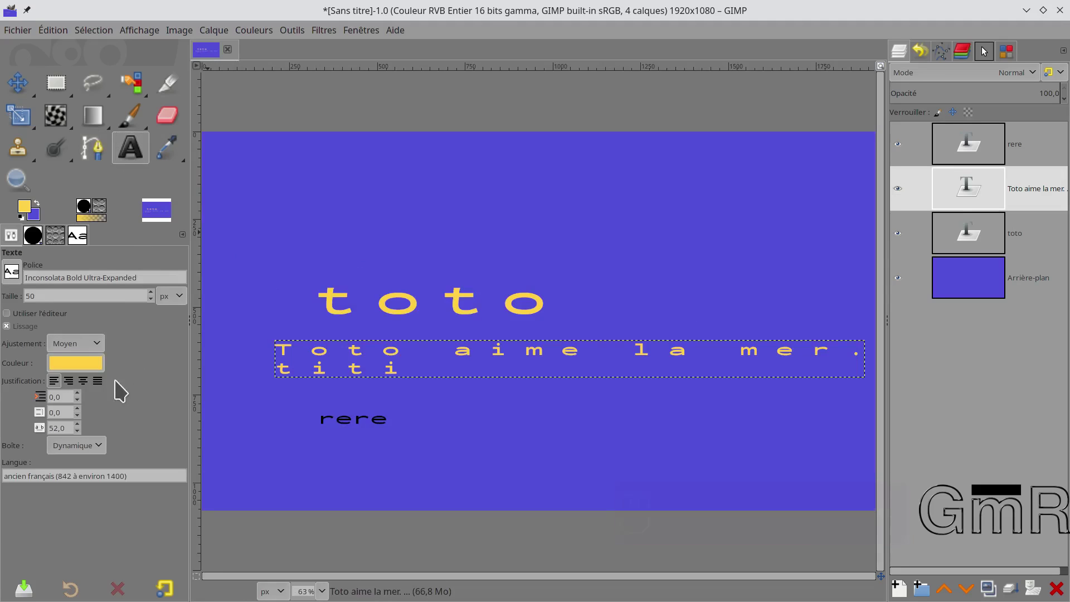
pyautogui.click(129, 476)
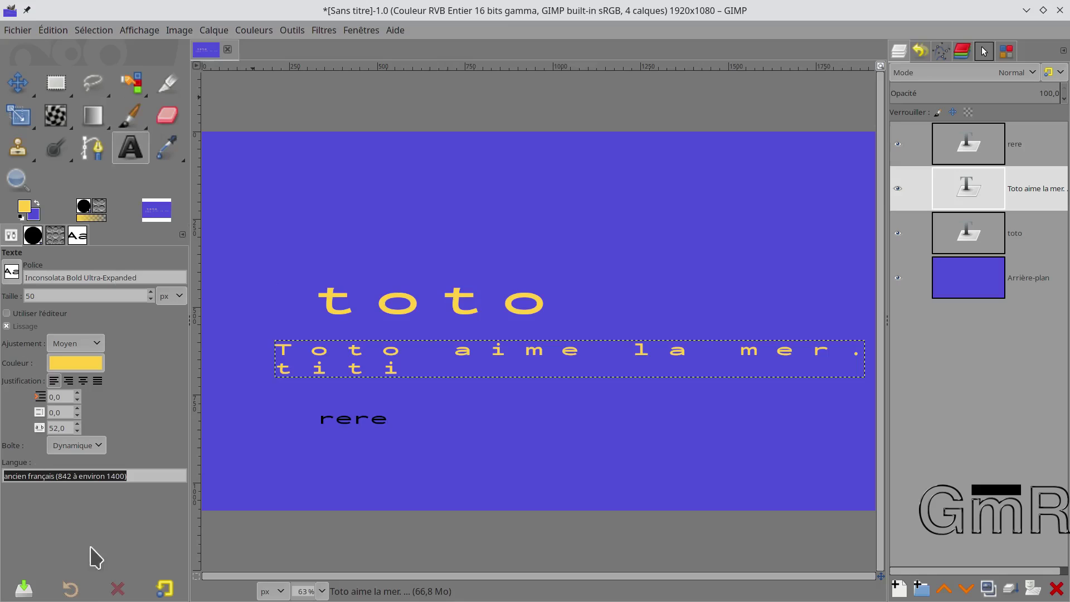
pyautogui.click(165, 588)
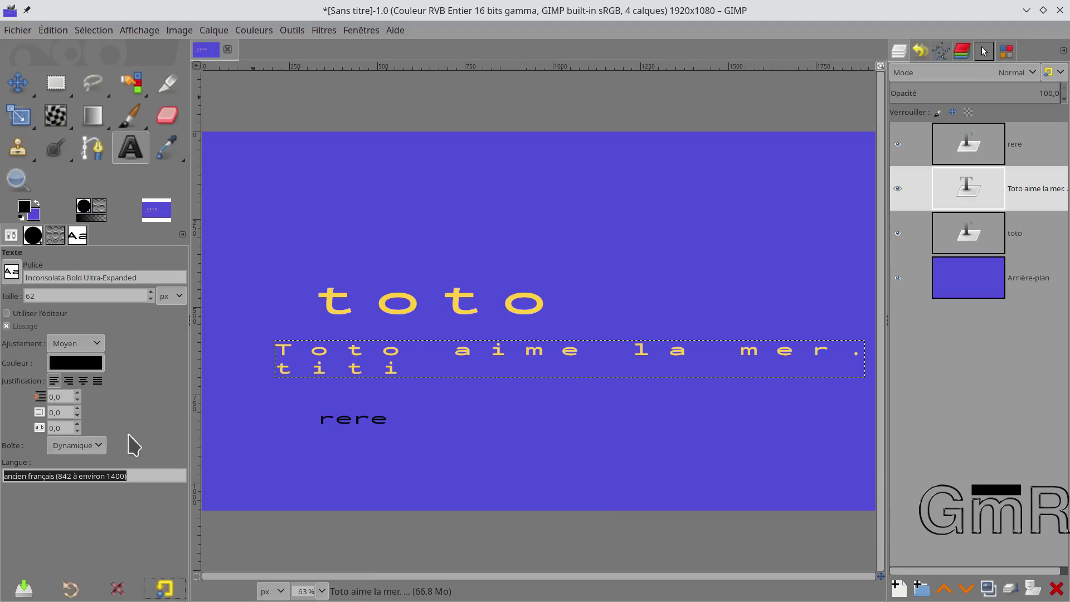
# Step: Sample the yellow of "toto" in the text colour dialog, look through its colour wheel and palette selectors, and close it without applying
pyautogui.click(78, 368)
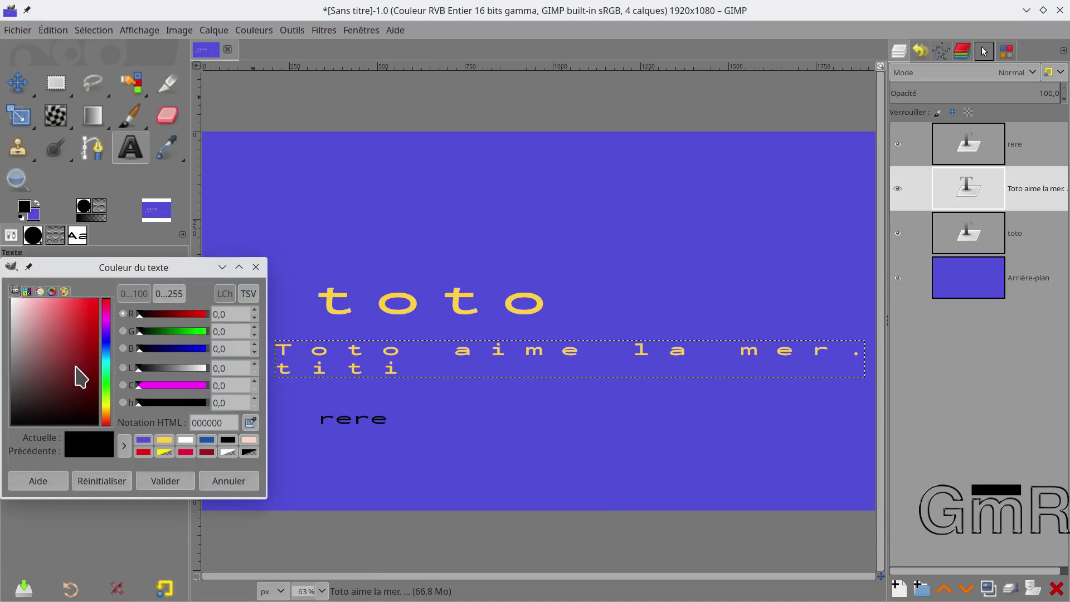
pyautogui.click(251, 425)
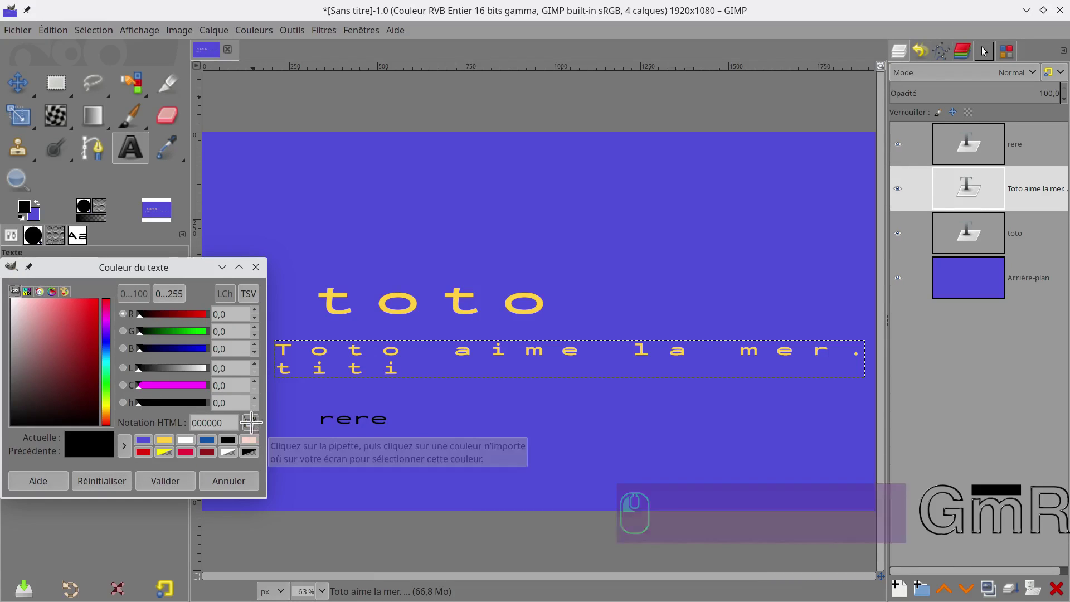
pyautogui.click(330, 307)
pyautogui.click(52, 291)
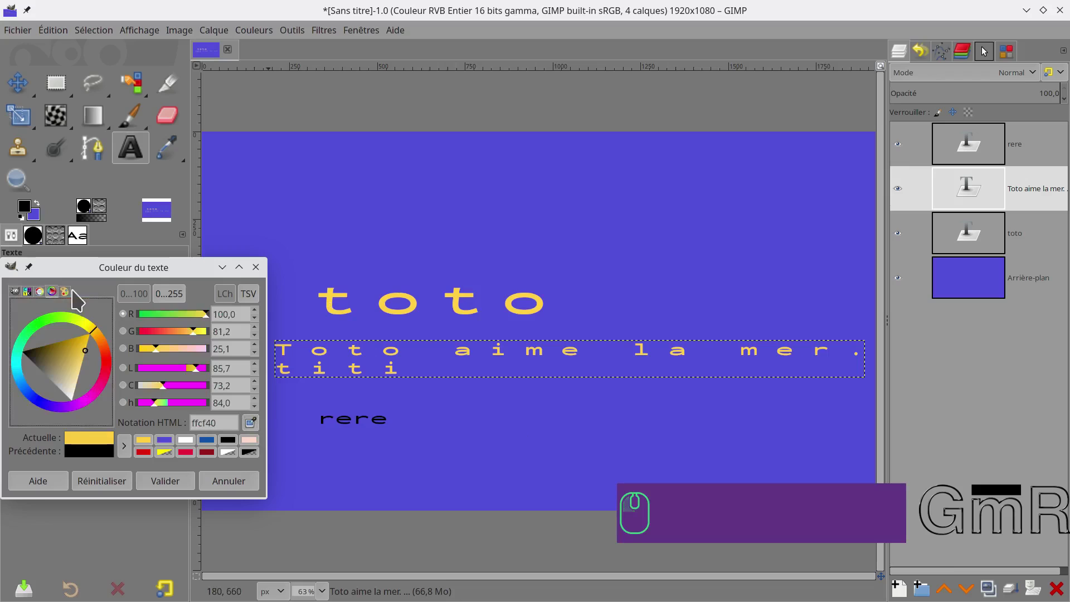
pyautogui.click(64, 291)
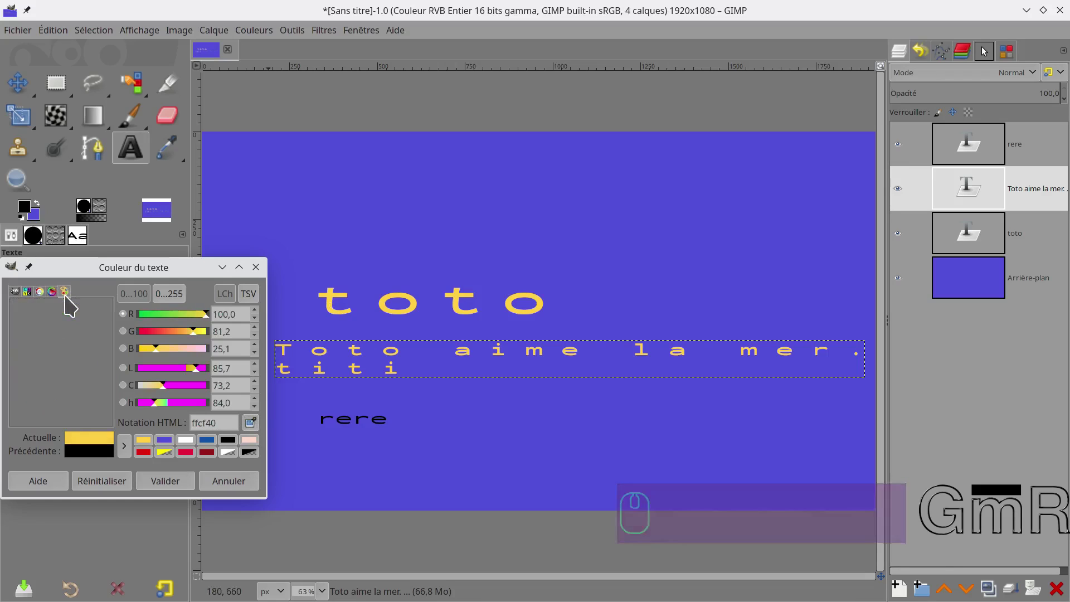
pyautogui.click(14, 291)
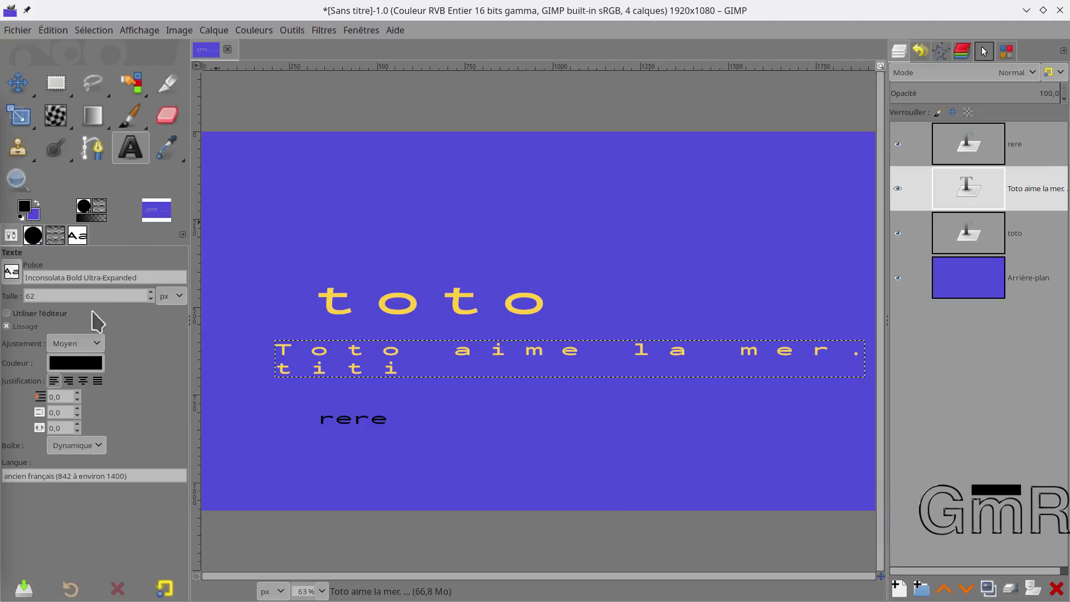
# Step: Open the full Fonts list, browse the Inconsolata variants and refresh the list
pyautogui.click(10, 273)
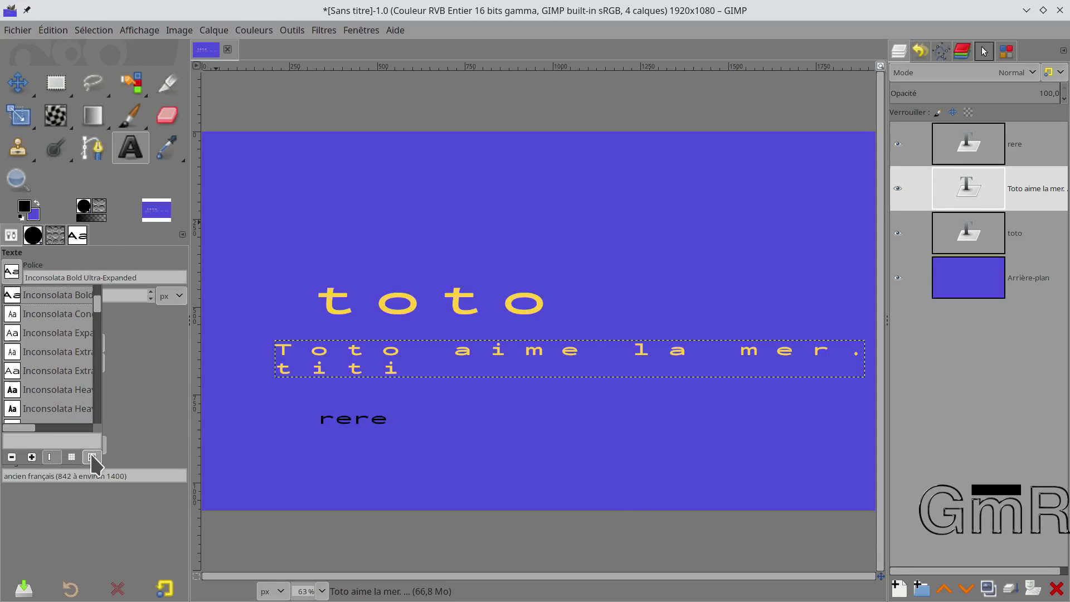
pyautogui.click(82, 241)
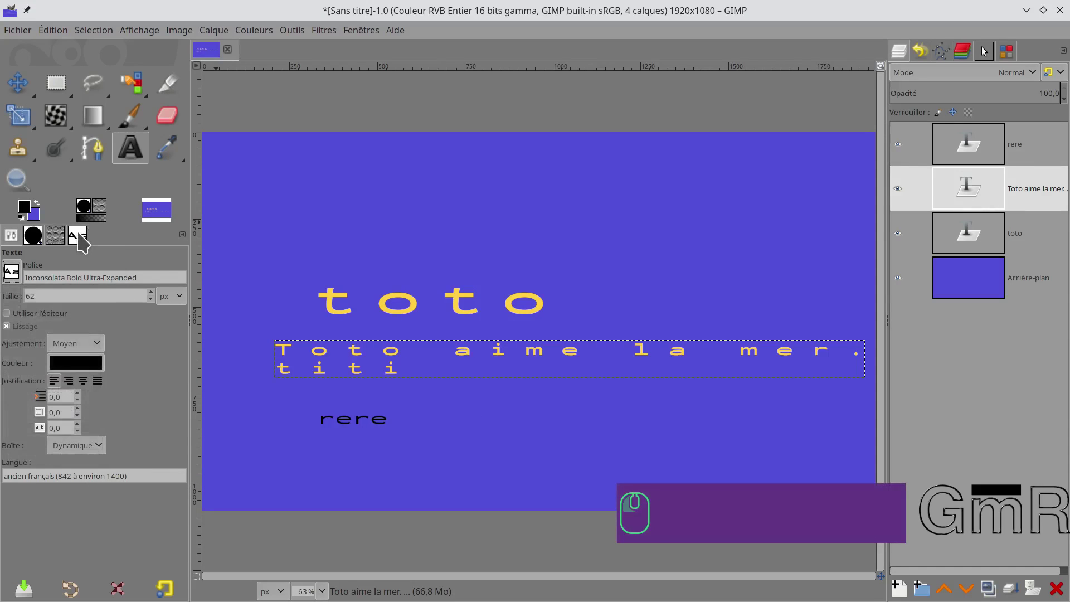
pyautogui.click(82, 241)
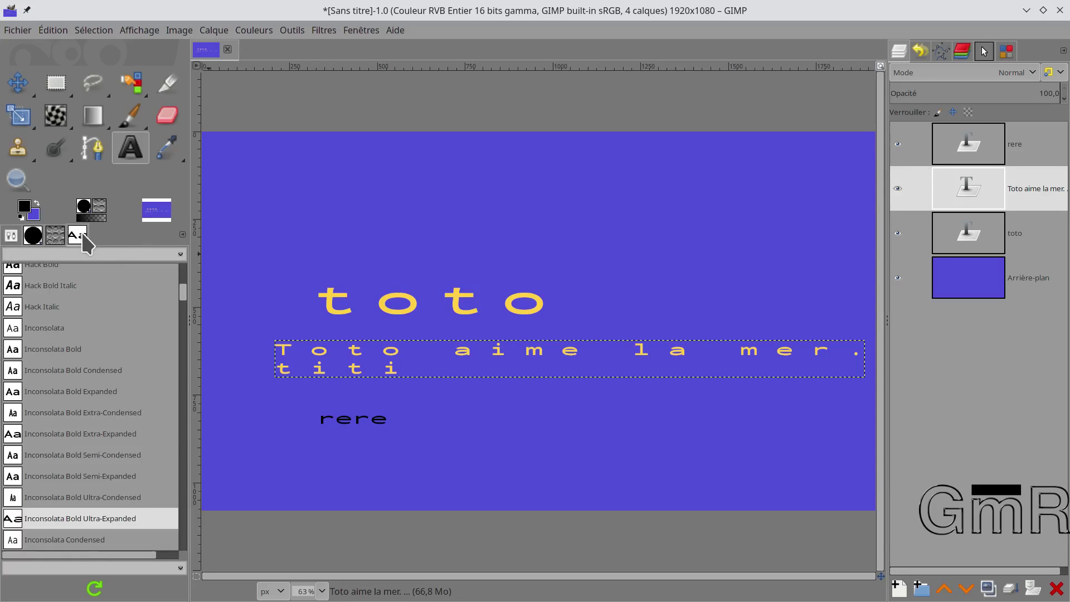
pyautogui.scroll(-1, 27, 373)
pyautogui.scroll(-5, 28, 384)
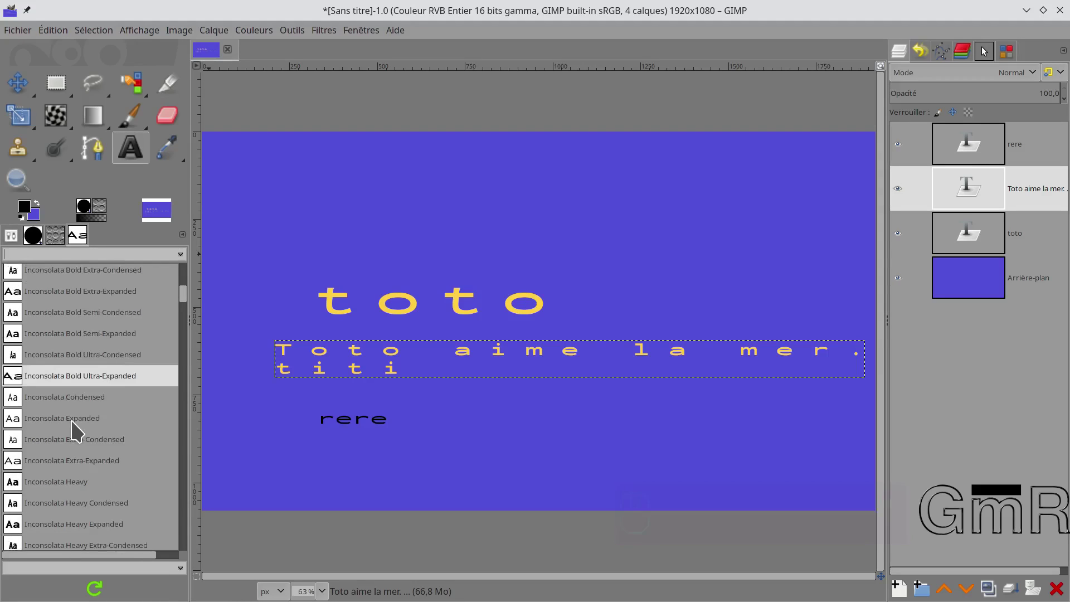
pyautogui.scroll(2, 72, 429)
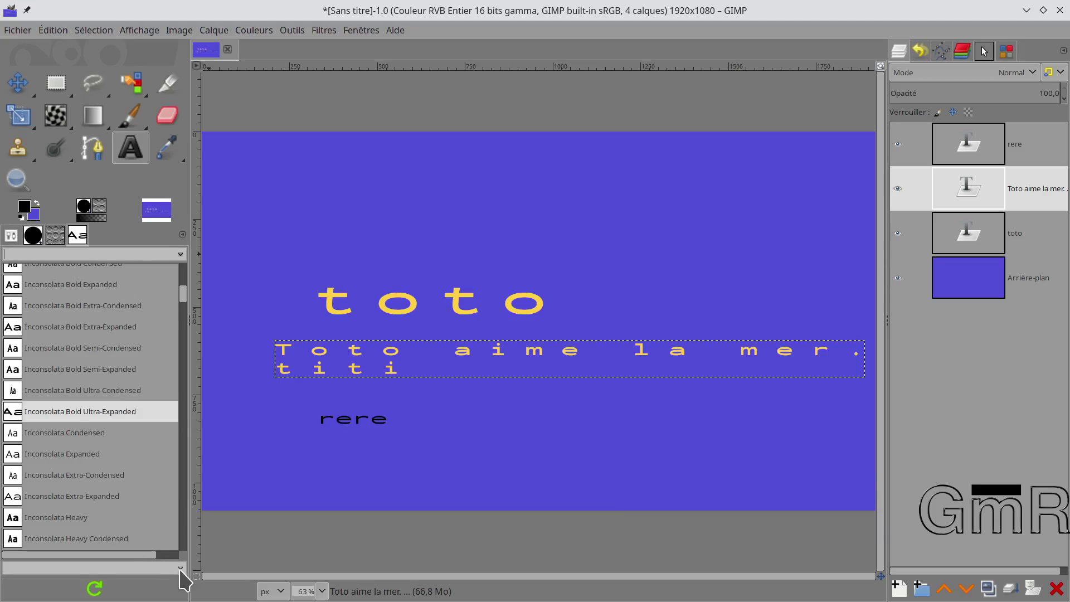
pyautogui.click(93, 591)
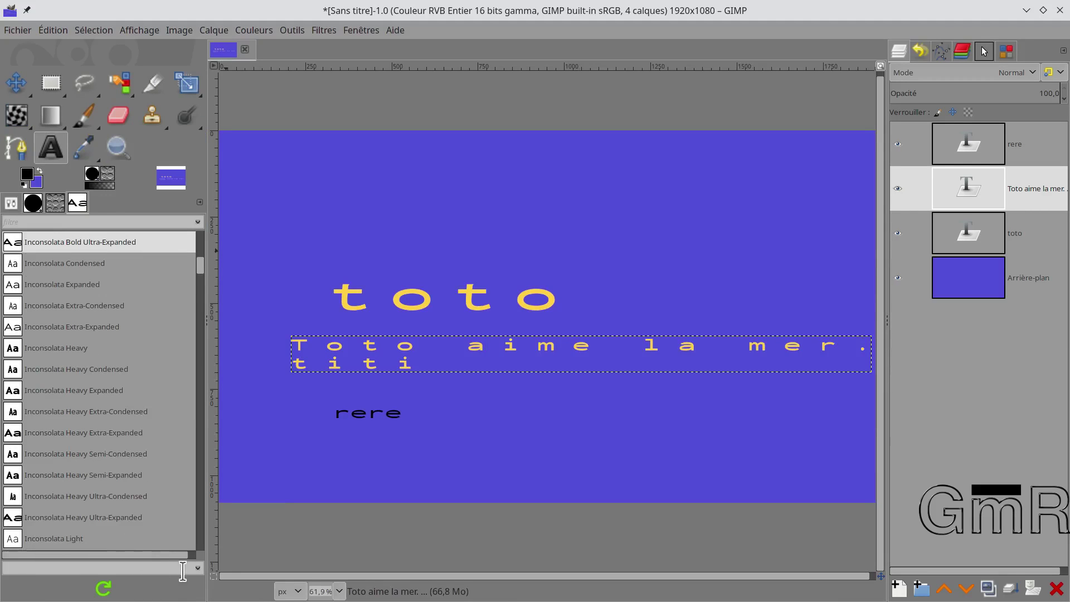
# Step: Examine the editing options and input methods offered for the Fonts list's keyword field
pyautogui.click(202, 233)
pyautogui.click(149, 568)
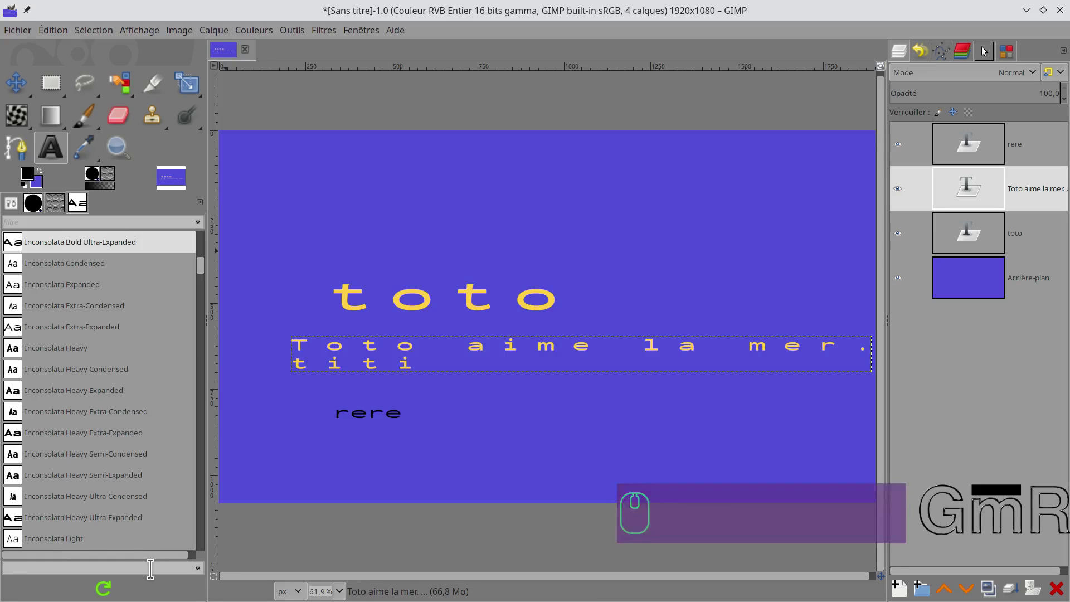
pyautogui.rightClick(149, 568)
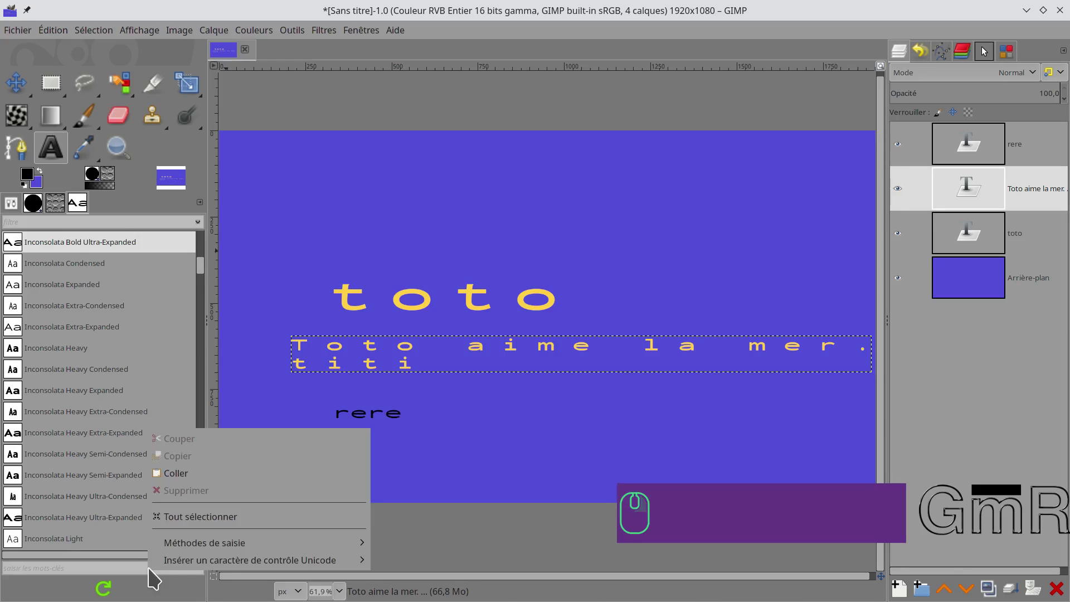
pyautogui.moveTo(223, 546)
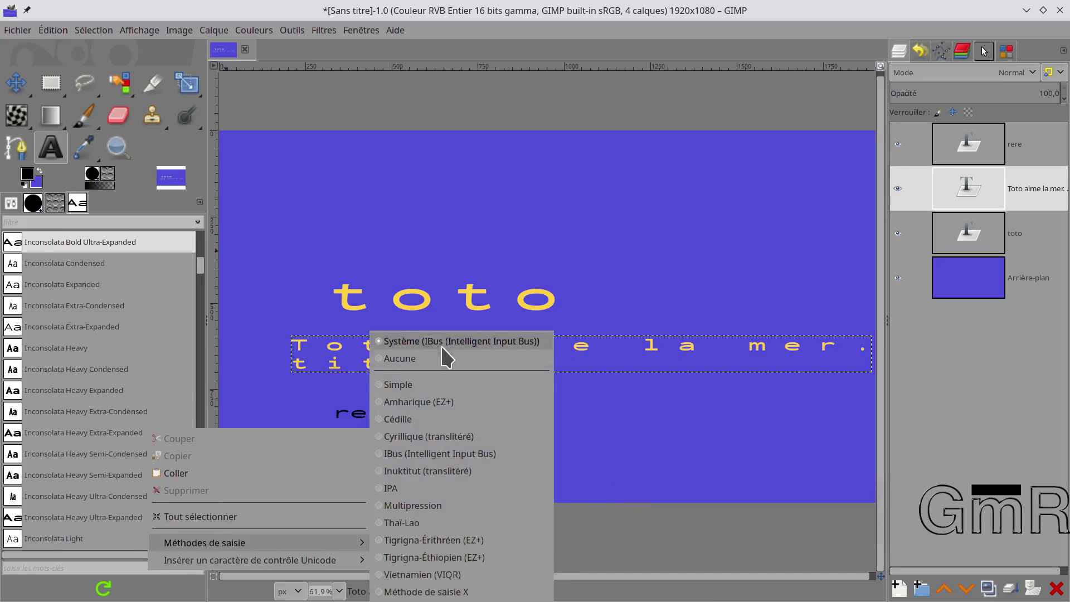
pyautogui.click(442, 358)
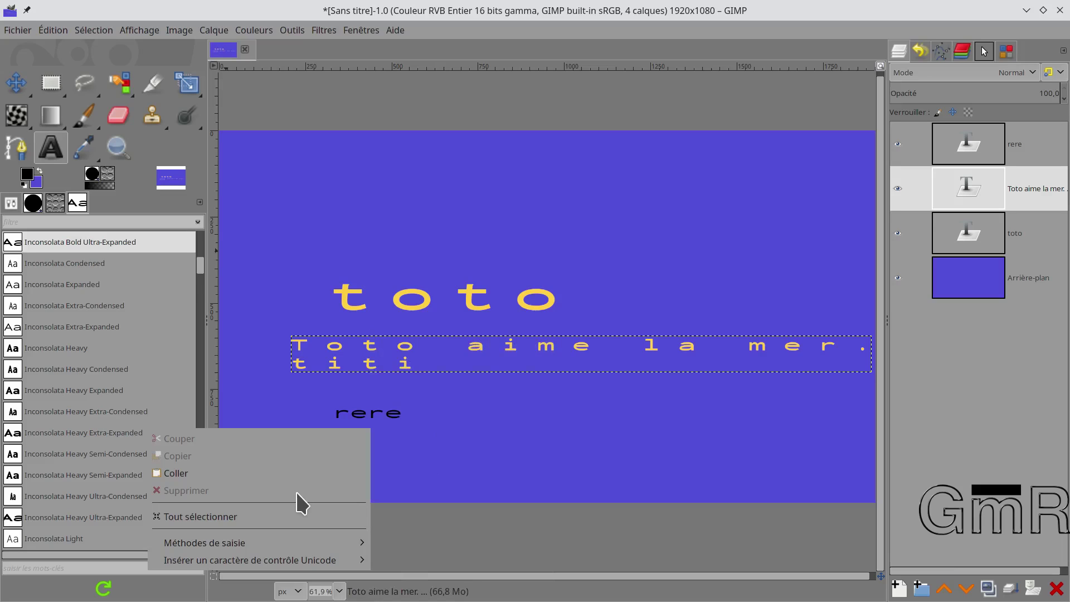
pyautogui.moveTo(306, 560)
pyautogui.click(150, 295)
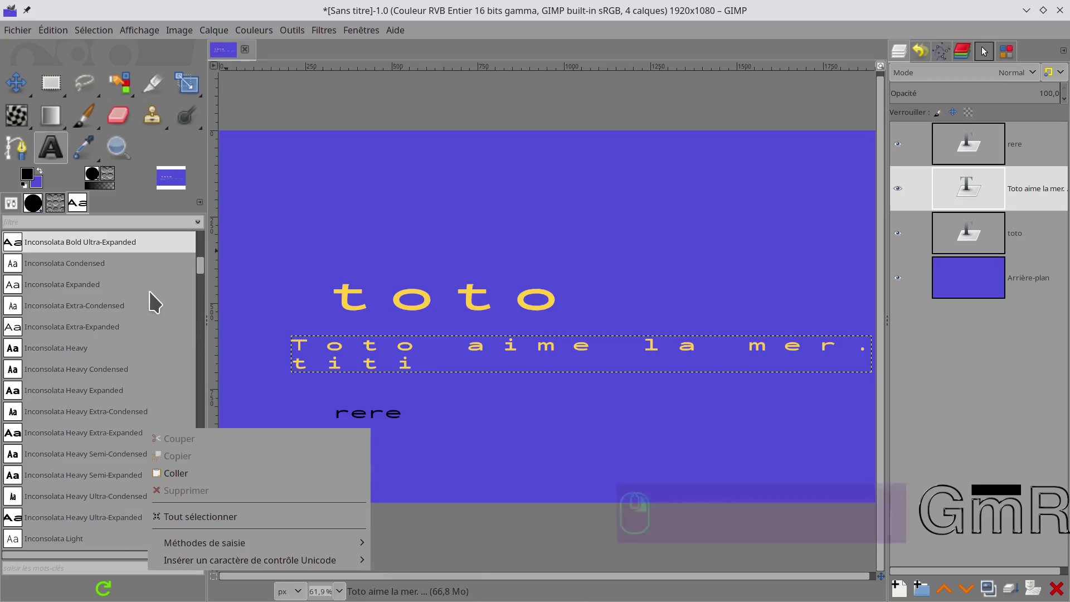
pyautogui.rightClick(153, 292)
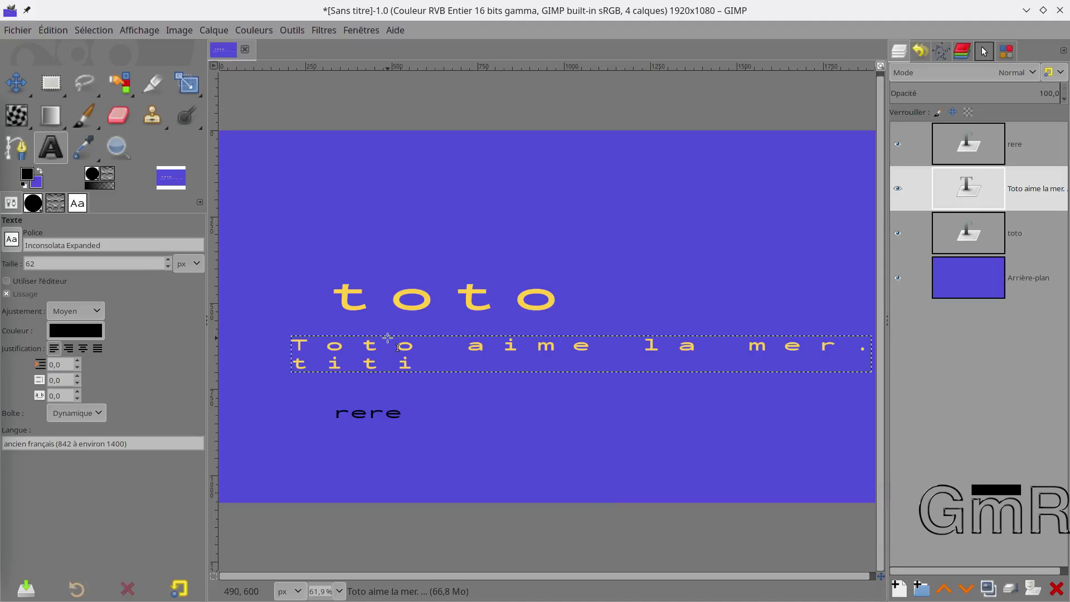
# Step: Open the preferences, expand the Dossiers category and show the Polices folder settings
pyautogui.click(48, 34)
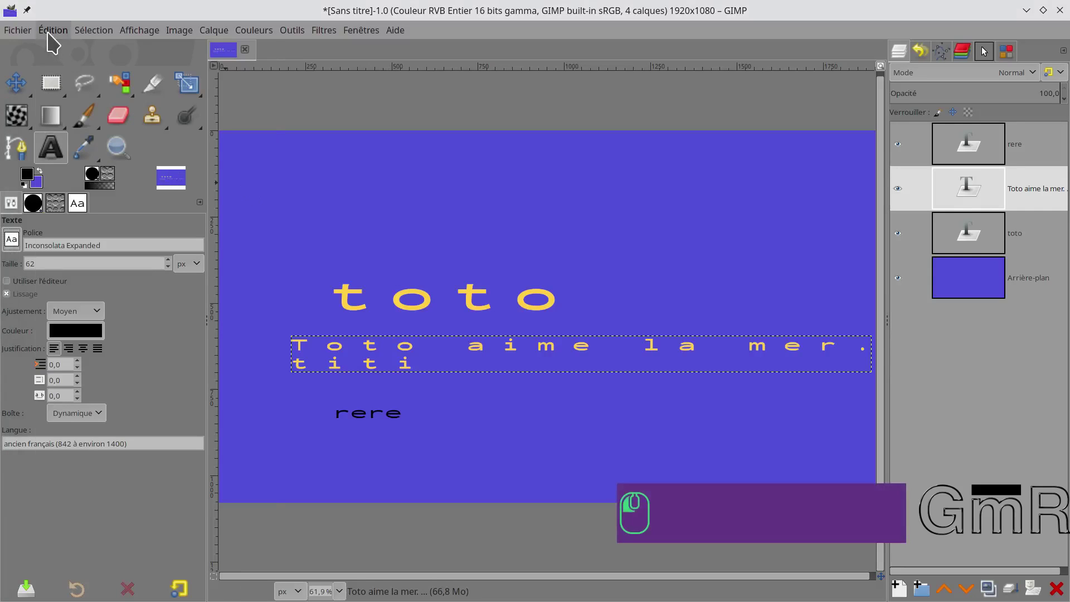
pyautogui.click(92, 424)
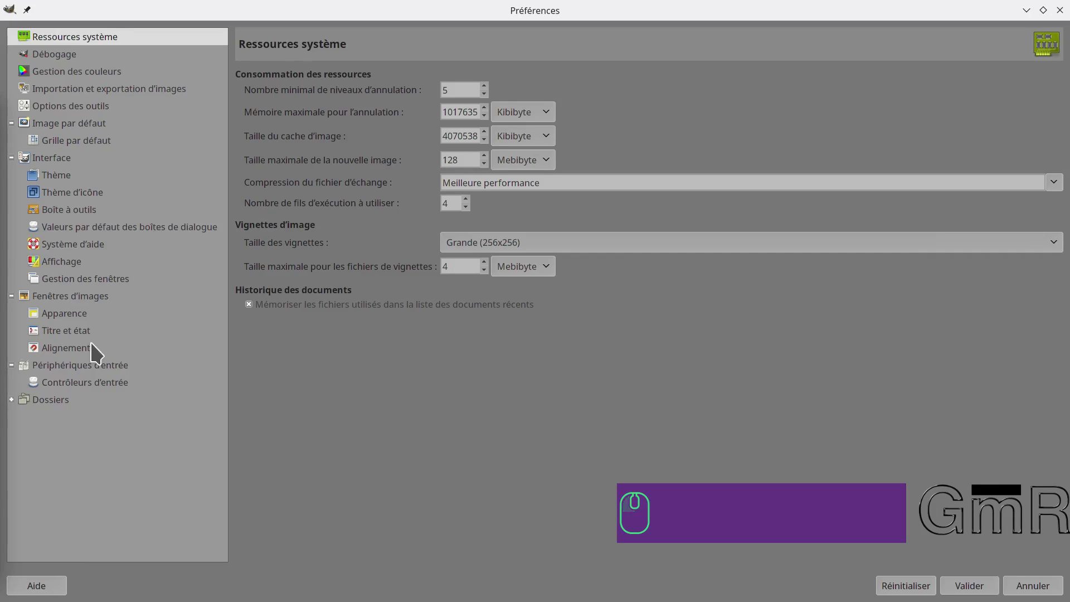
pyautogui.click(28, 402)
pyautogui.click(11, 401)
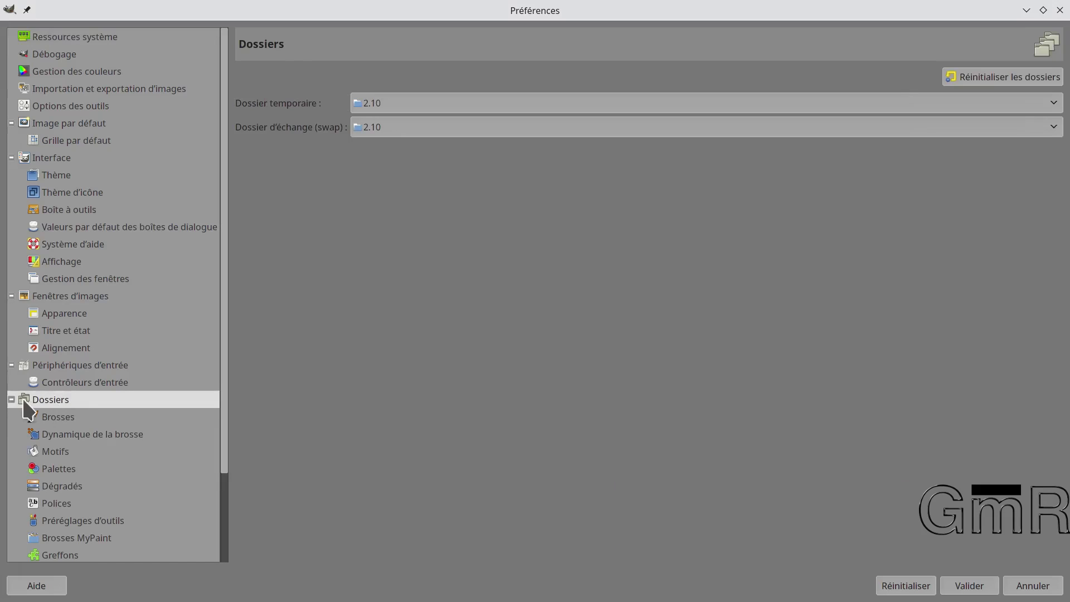
pyautogui.scroll(-1, 93, 460)
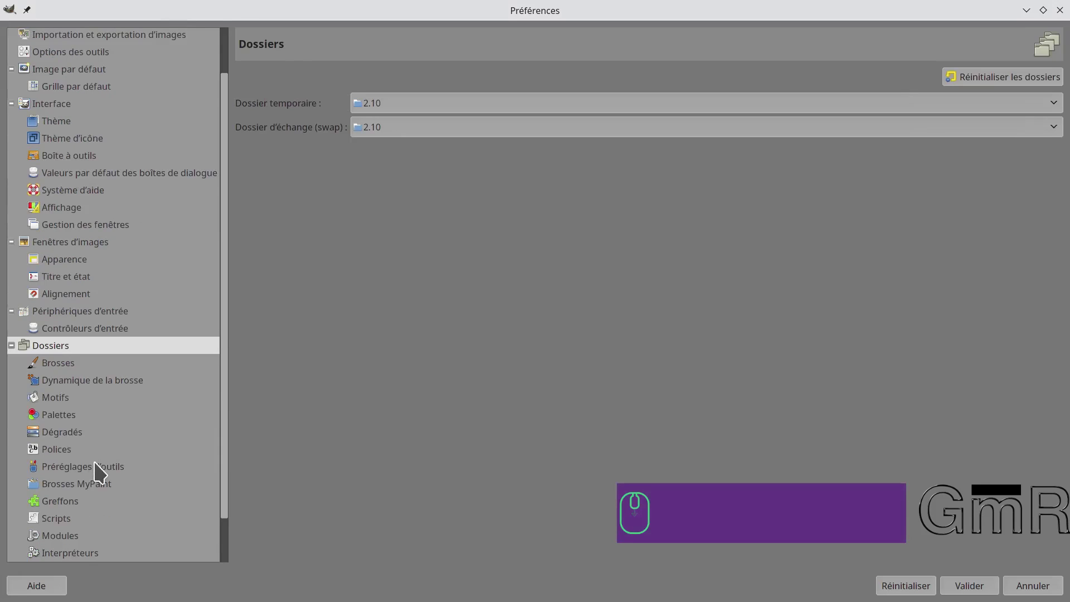
pyautogui.click(62, 451)
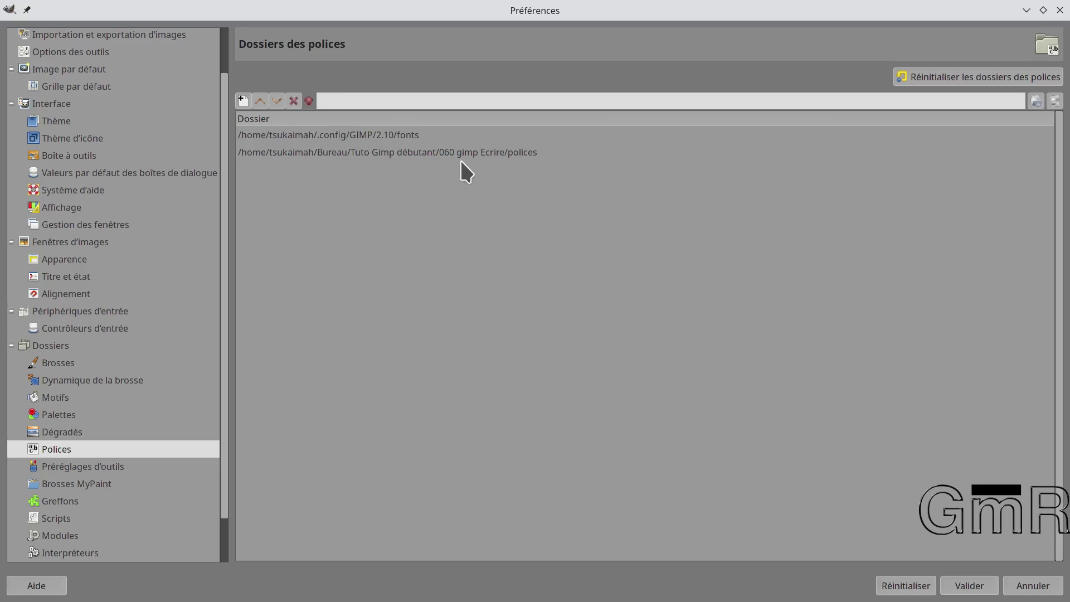
# Step: Remove the "060 gimp Ecrire/polices" folder from the font folders and stay on the Polices settings
pyautogui.click(367, 155)
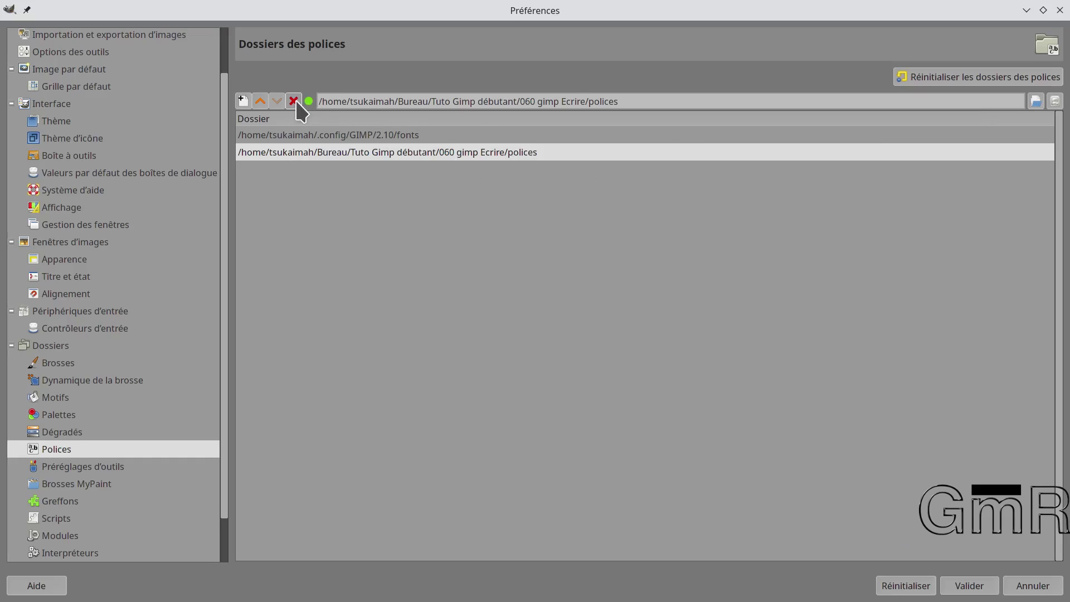
pyautogui.click(323, 156)
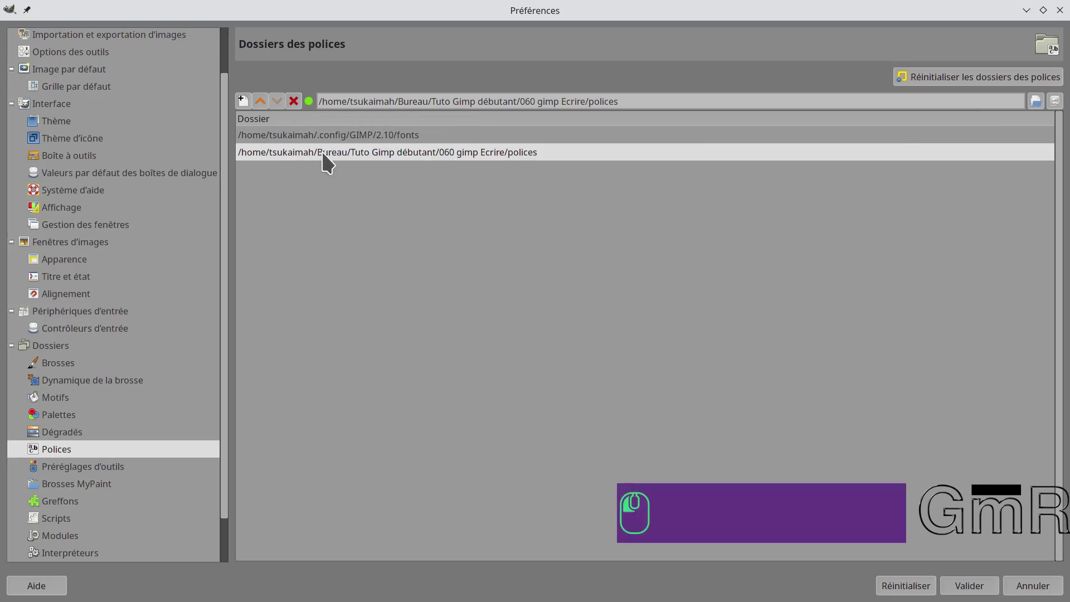
pyautogui.click(295, 102)
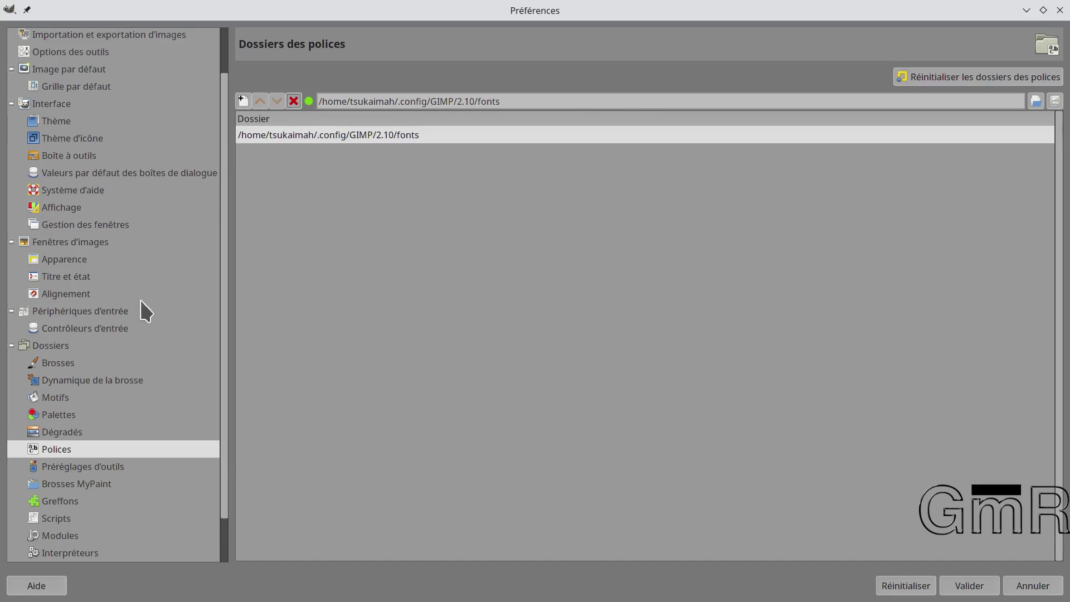
pyautogui.click(57, 433)
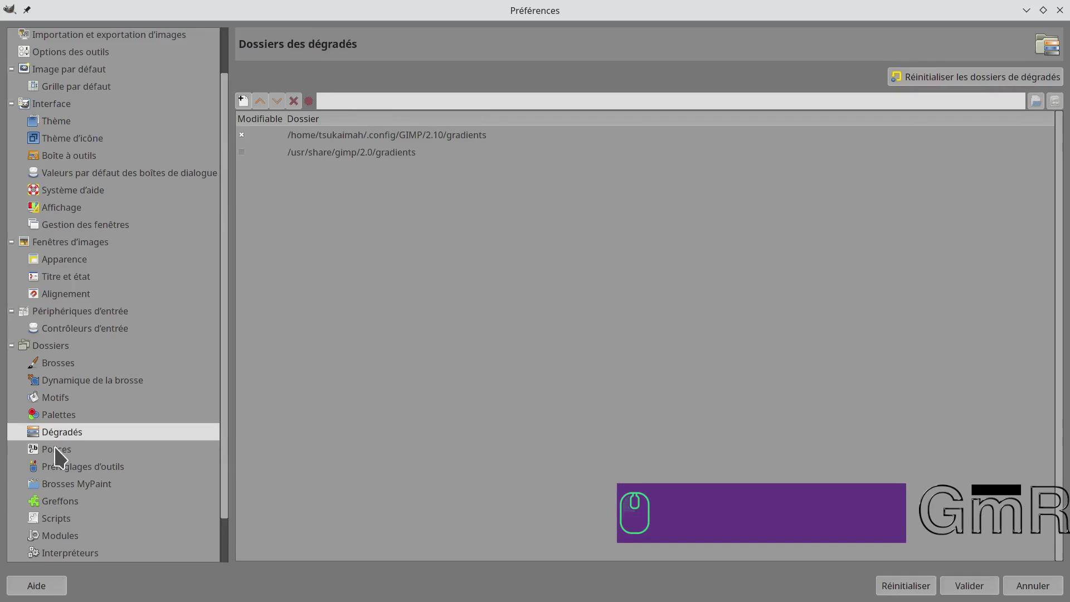
pyautogui.click(56, 449)
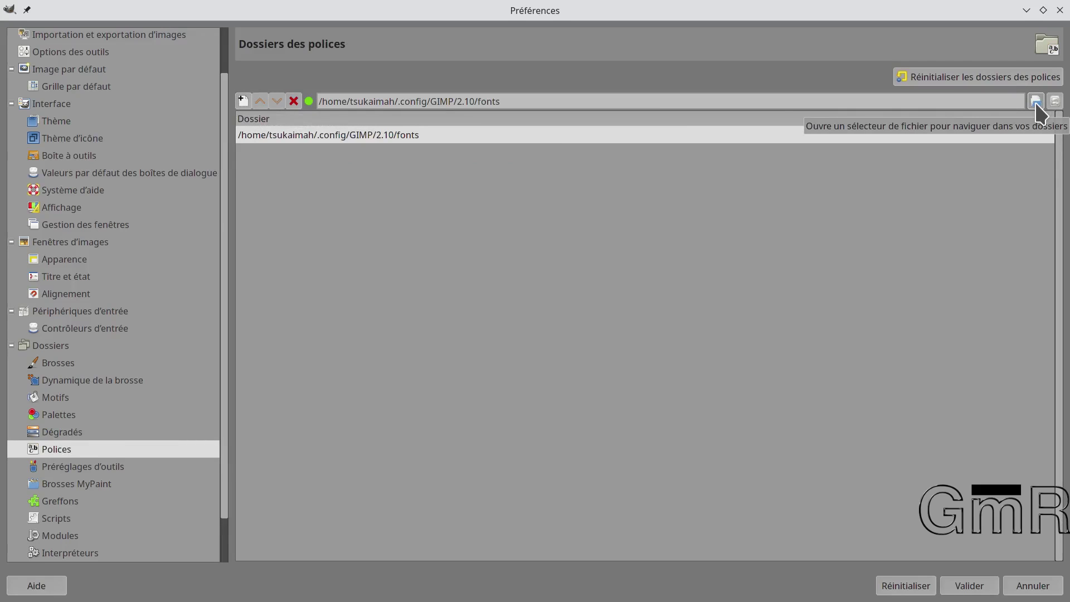
# Step: Start a new font folder entry and browse to the polices folder inside Tuto Gimp débutant/060 gimp texte
pyautogui.click(243, 101)
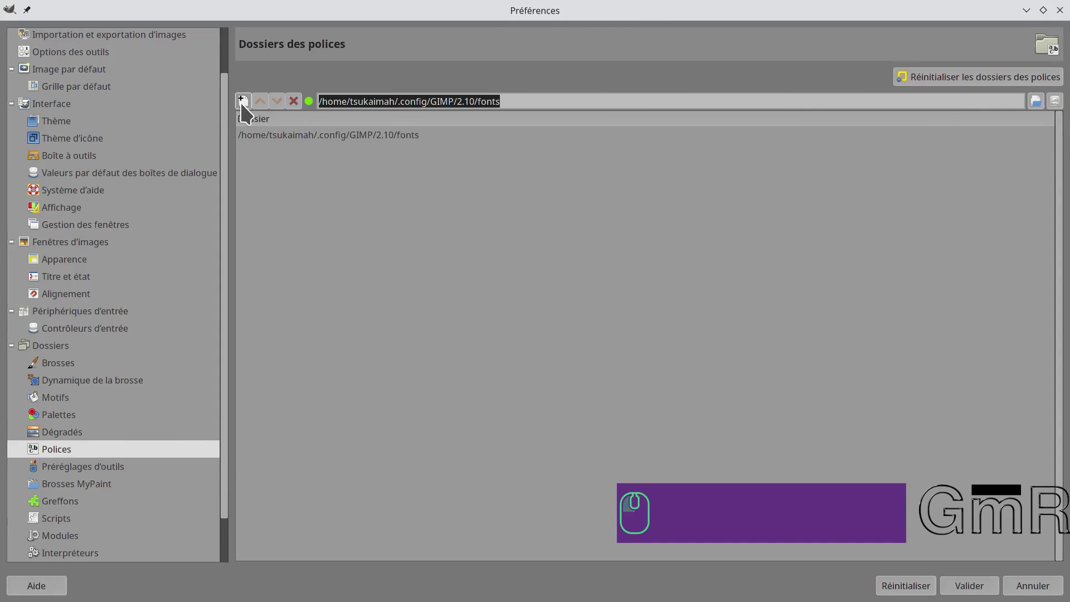
pyautogui.click(1034, 101)
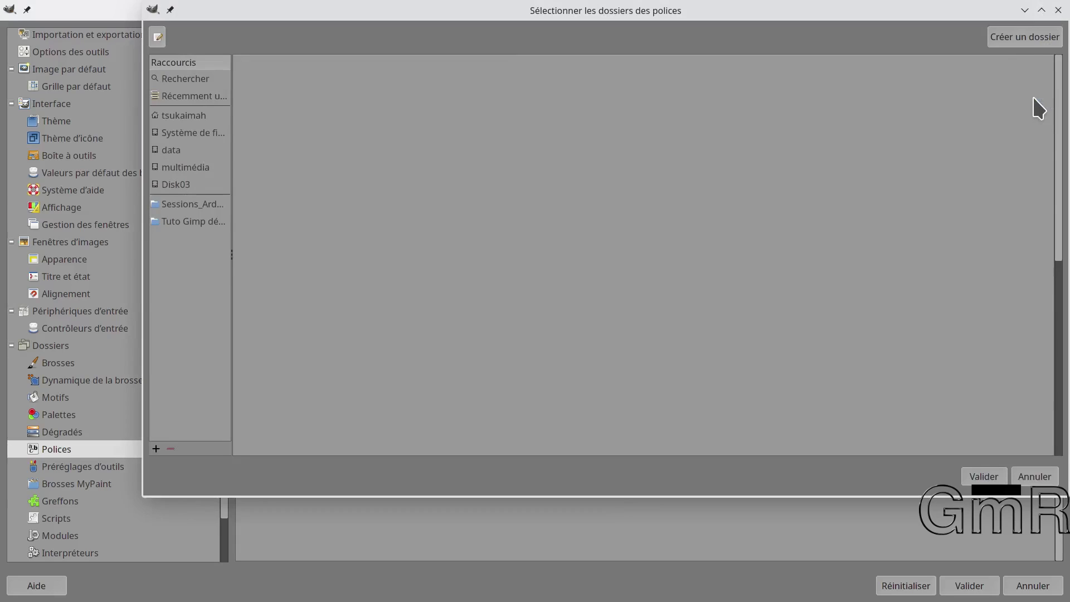
pyautogui.click(193, 222)
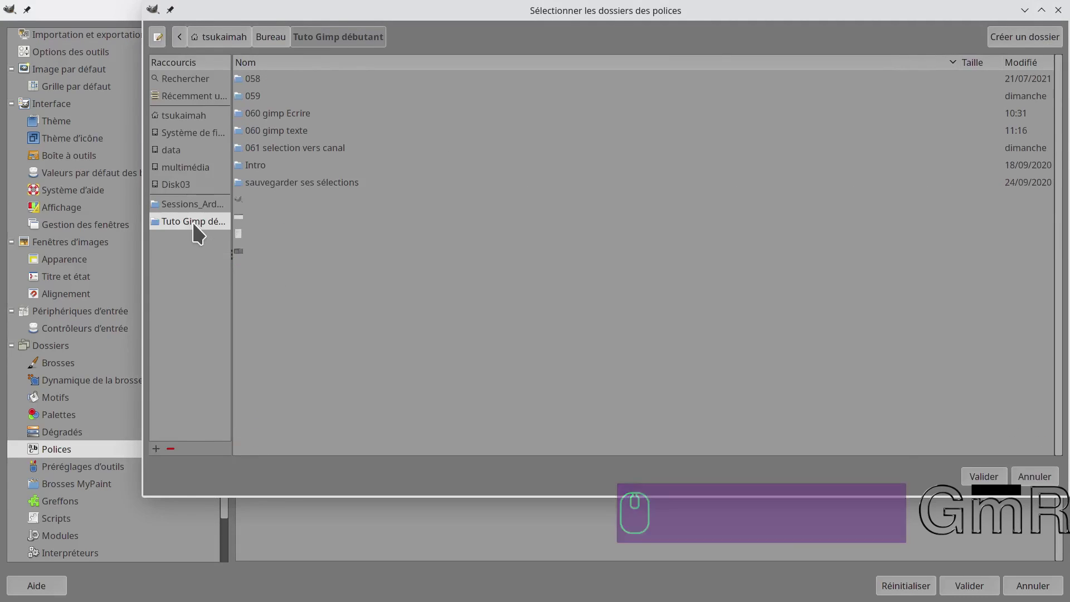
pyautogui.doubleClick(281, 132)
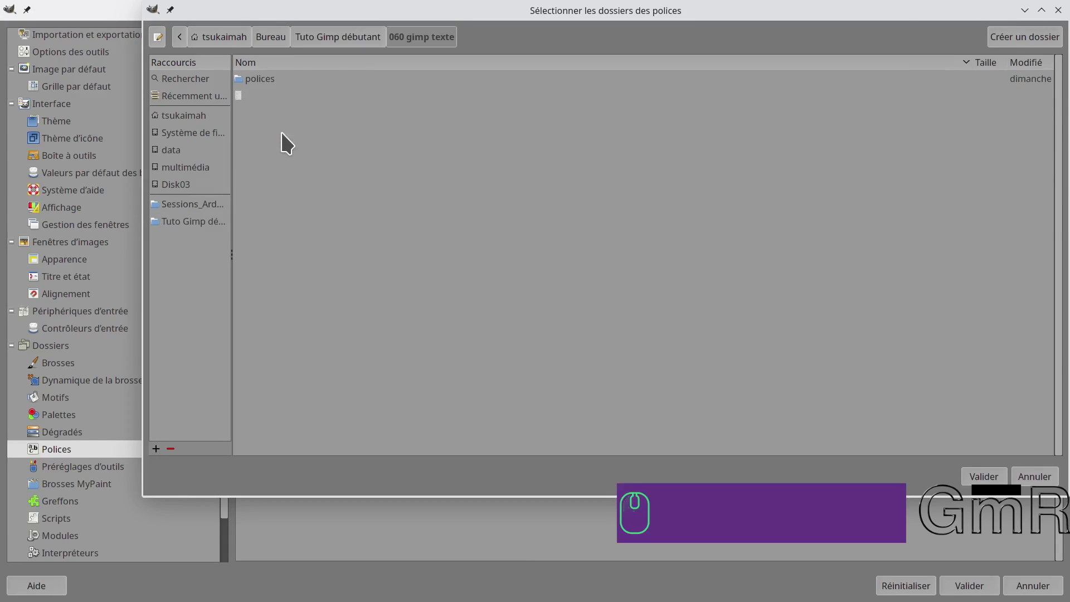
pyautogui.click(255, 80)
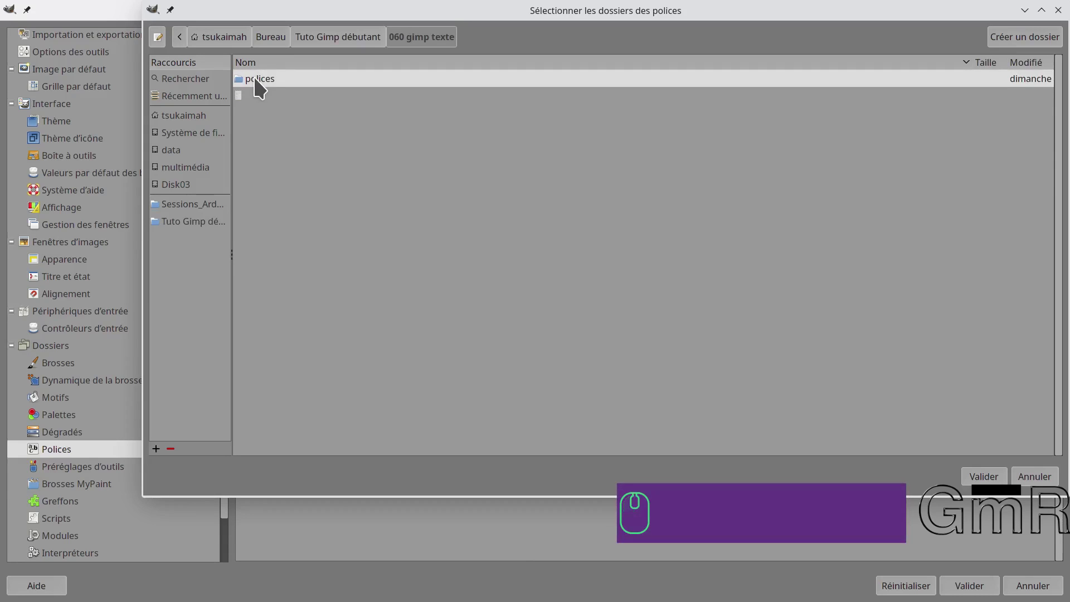
pyautogui.doubleClick(255, 80)
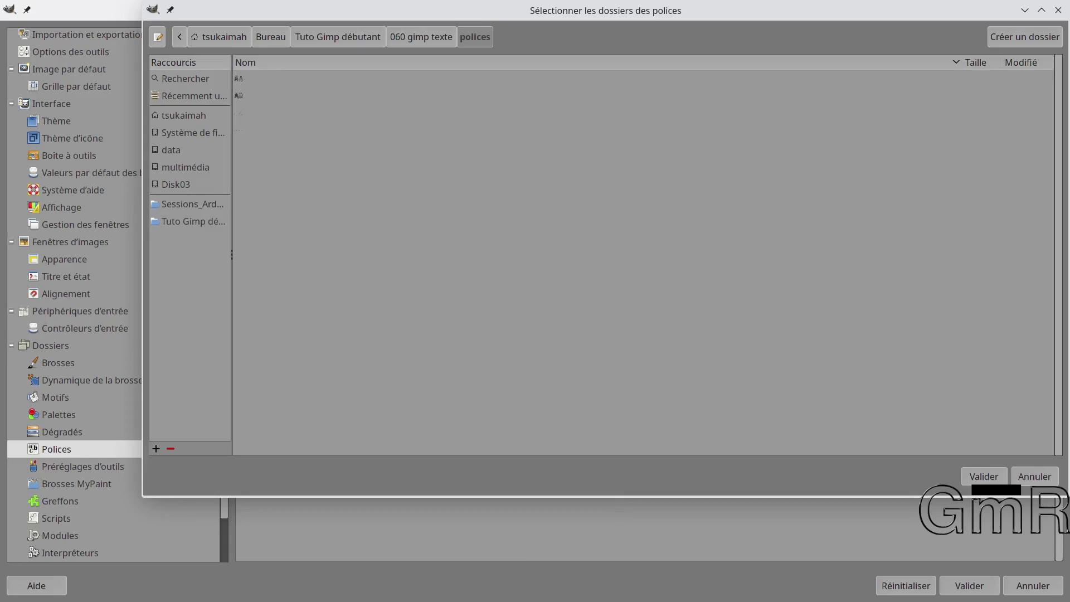
# Step: Switch to Dolphin, preview the font files in the polices folder, and return to GIMP's folder selector
pyautogui.moveTo(179, 195); pyautogui.dragTo(668, 7)
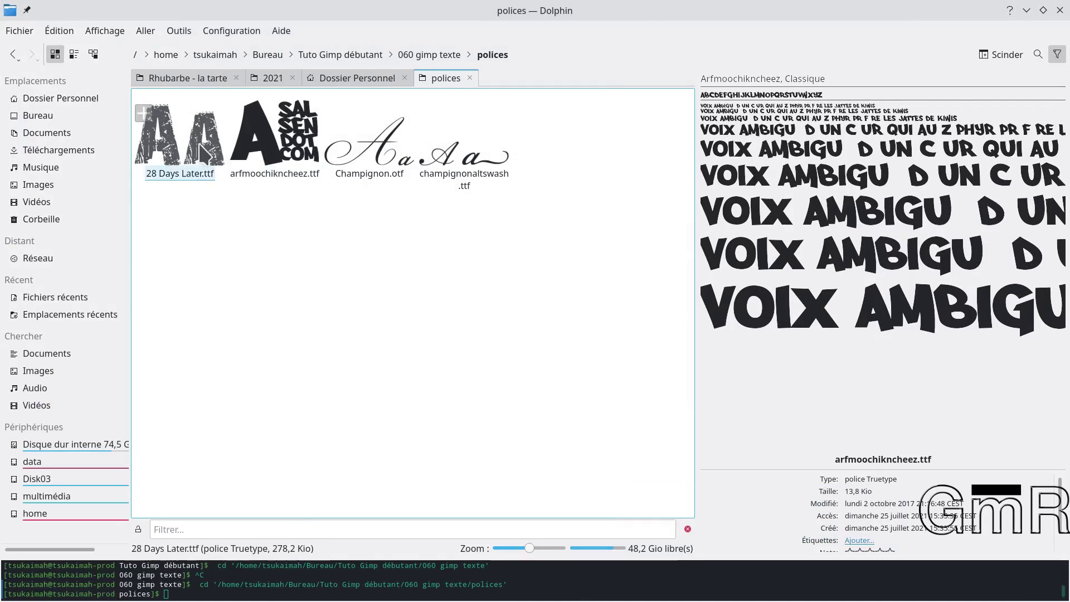
pyautogui.press('Right')
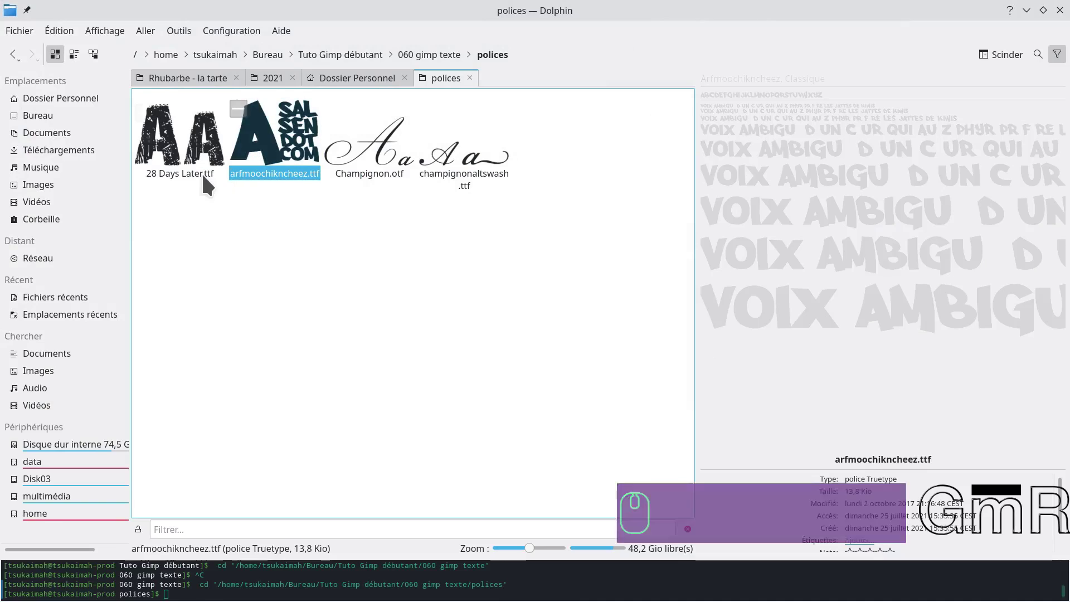
pyautogui.click(382, 153)
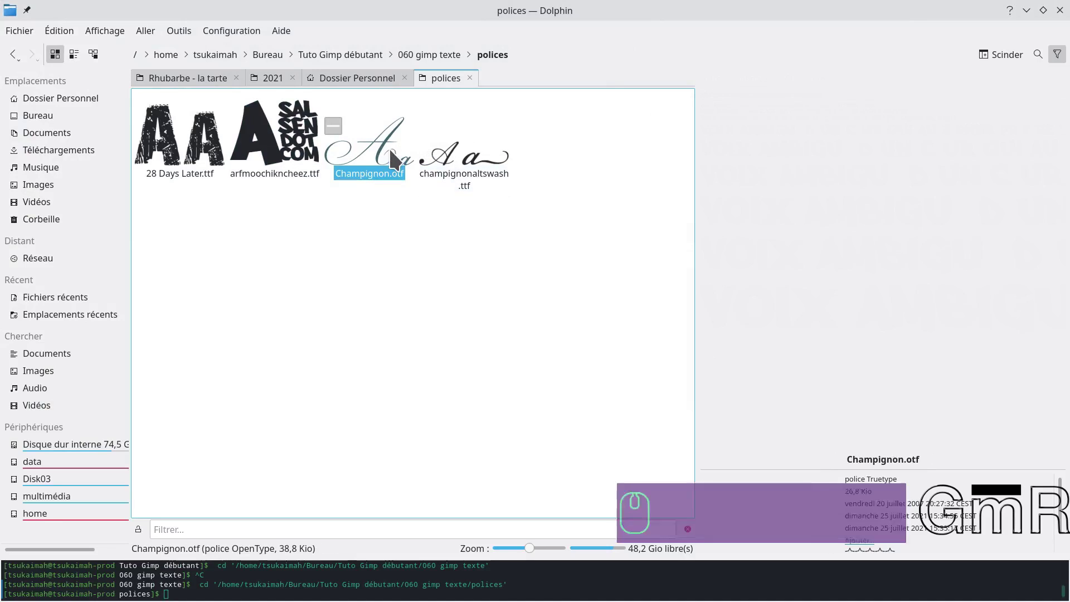
pyautogui.click(497, 153)
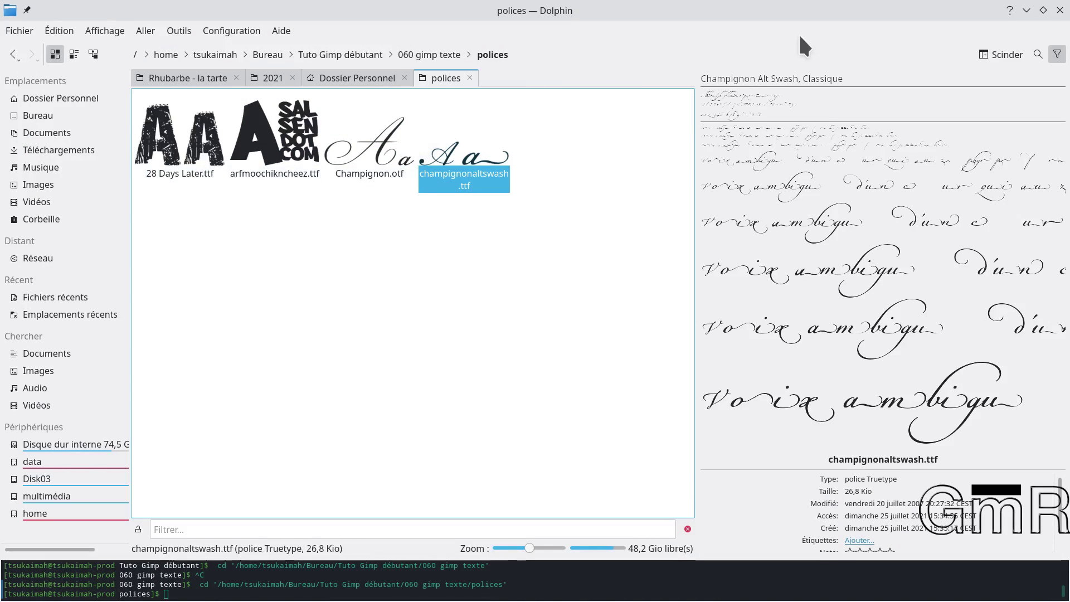
pyautogui.moveTo(883, 8); pyautogui.dragTo(0, 84)
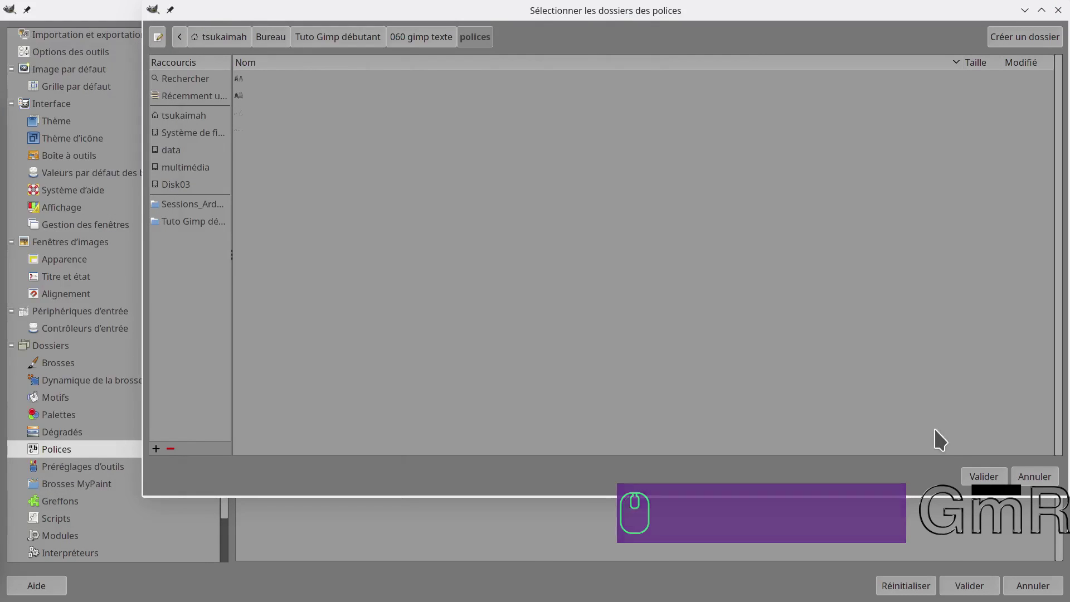
# Step: Confirm the "060 gimp texte/polices" folder as a font folder and apply the preferences
pyautogui.click(984, 477)
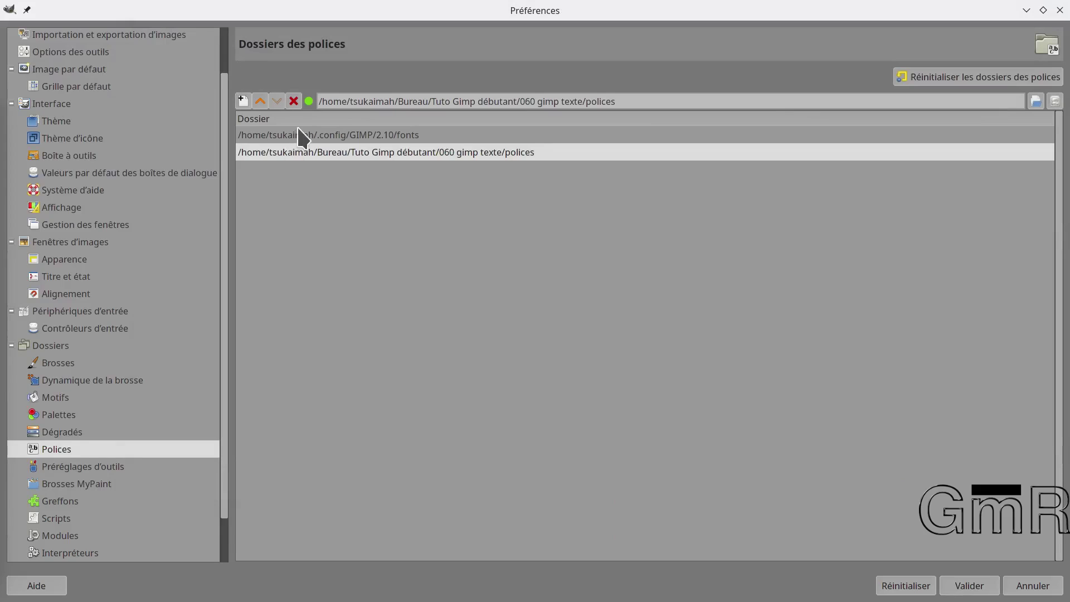
pyautogui.click(970, 586)
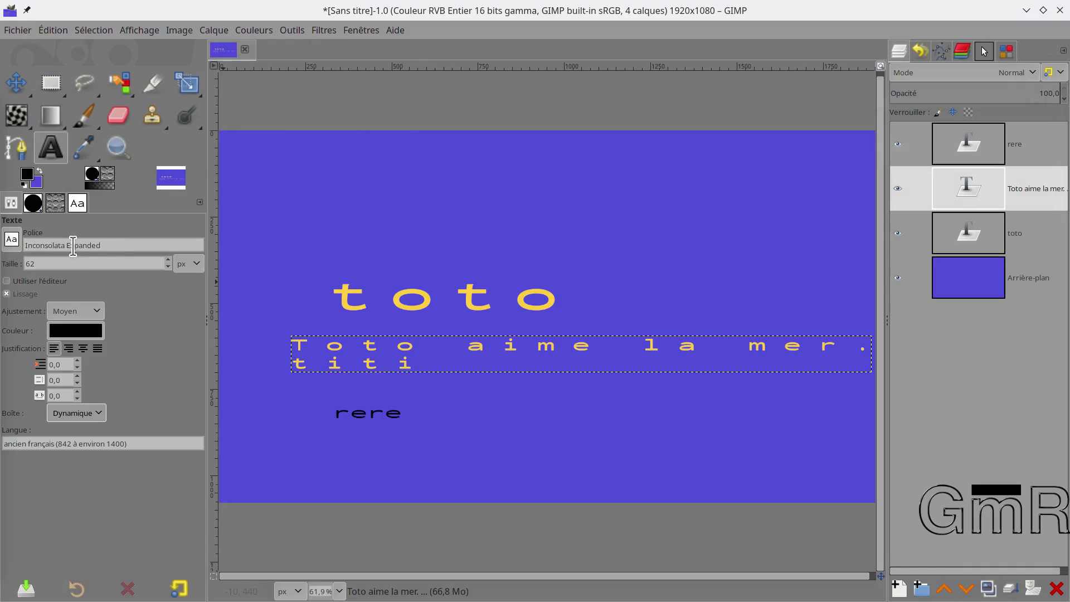
# Step: Select the "toto" text for editing and set its font to 28 Days Later
pyautogui.click(106, 246)
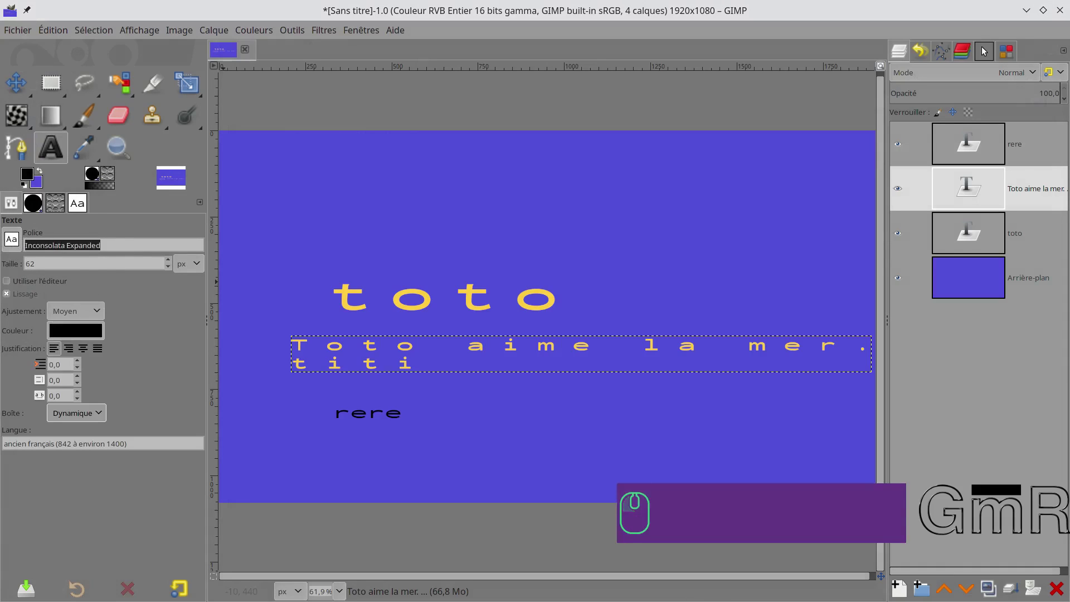
pyautogui.click(396, 305)
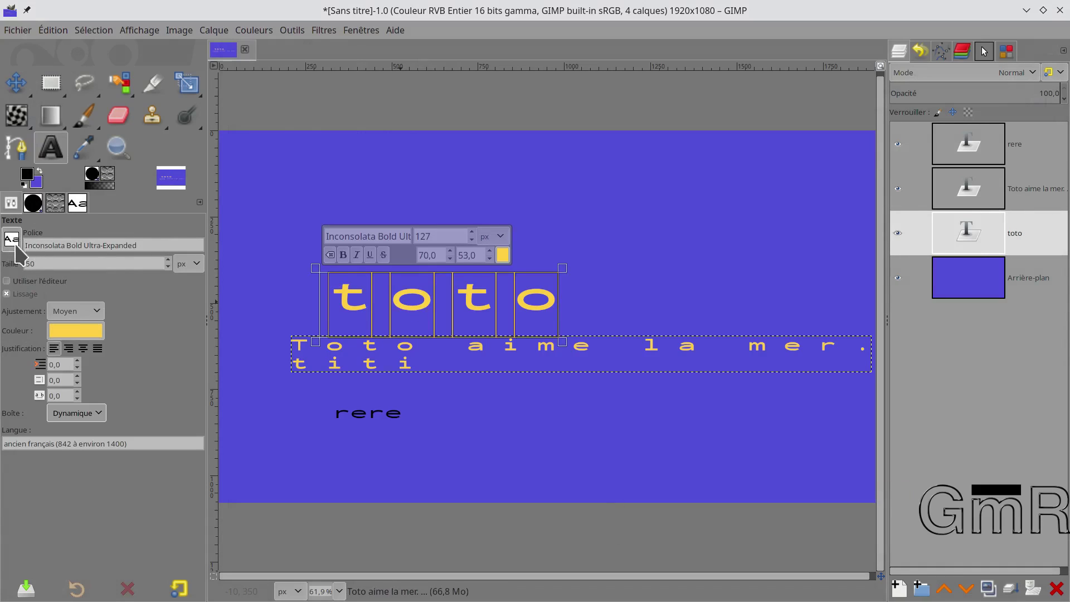
pyautogui.click(59, 245)
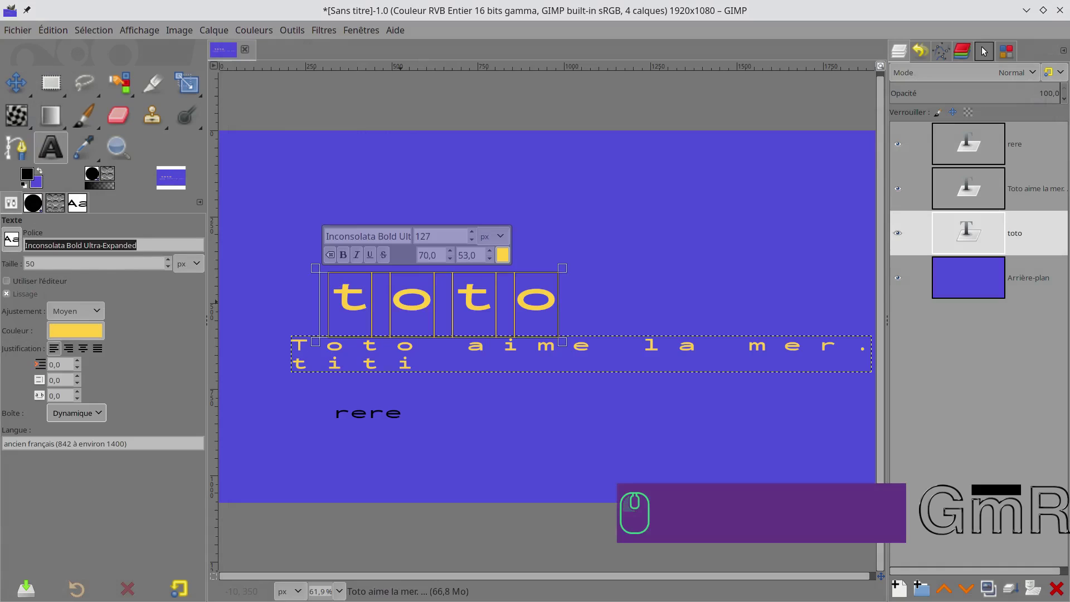
pyautogui.write('28 Days Later')
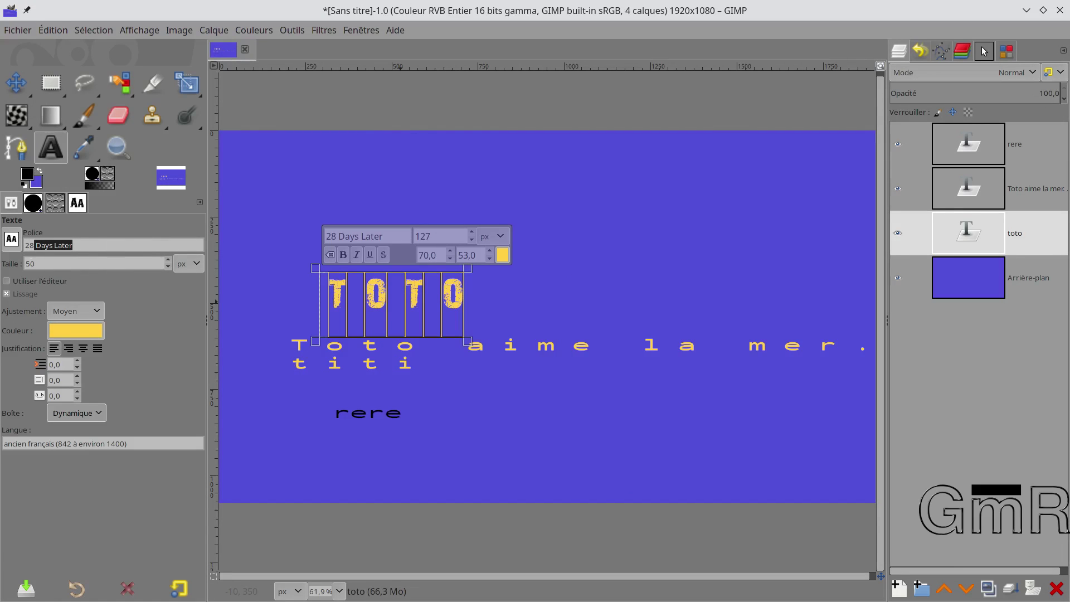
# Step: Bring up the Dolphin window, preview 28 Days Later.ttf to compare it with the text, and return to GIMP
pyautogui.moveTo(514, 216); pyautogui.dragTo(601, 161)
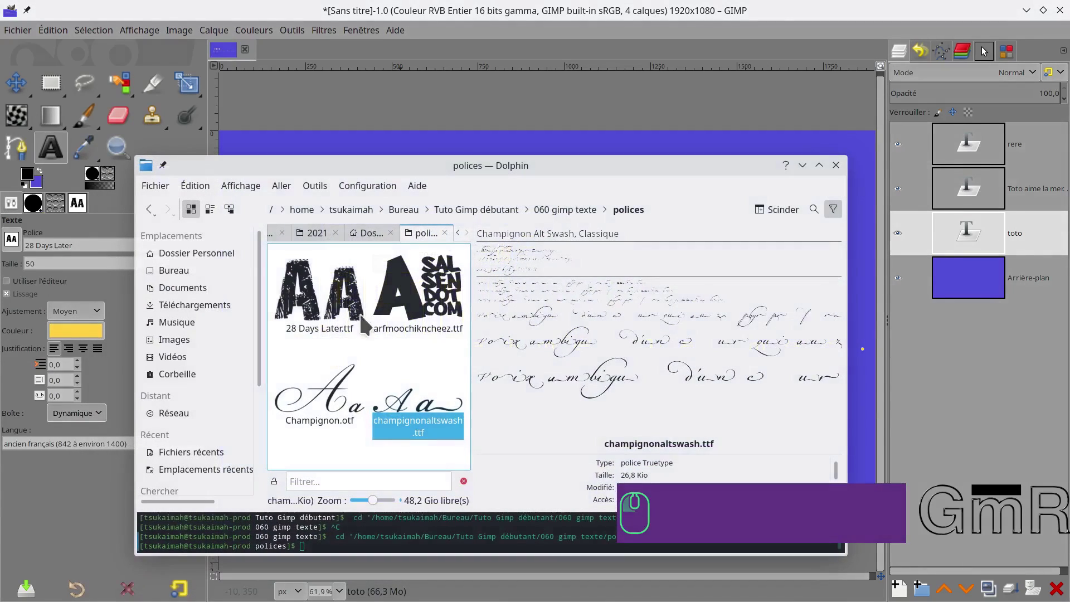
pyautogui.moveTo(513, 162); pyautogui.dragTo(532, 175)
pyautogui.click(342, 332)
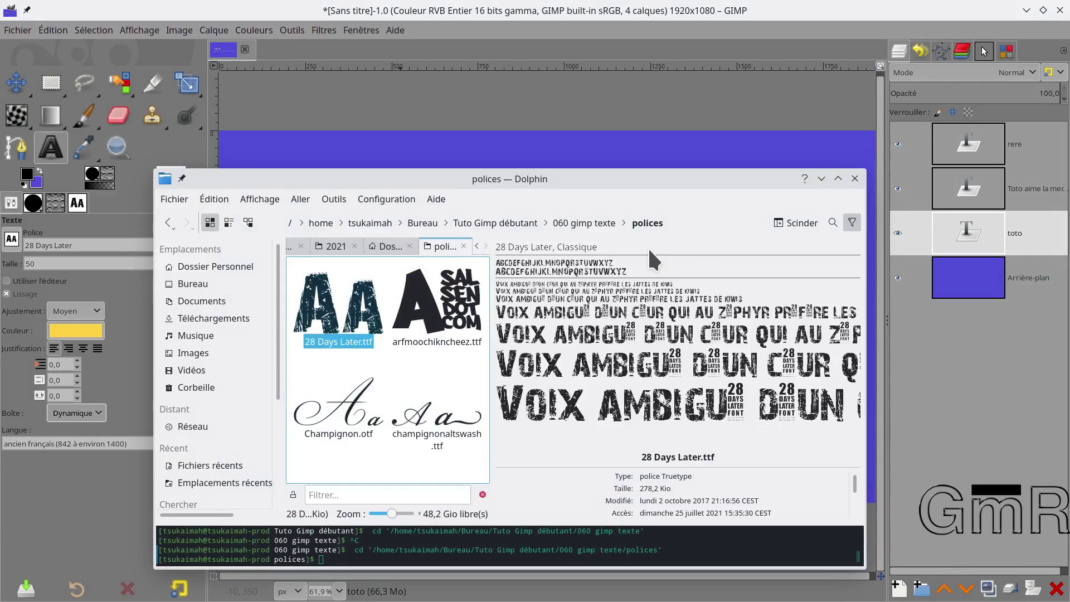
pyautogui.moveTo(705, 179); pyautogui.dragTo(0, 101)
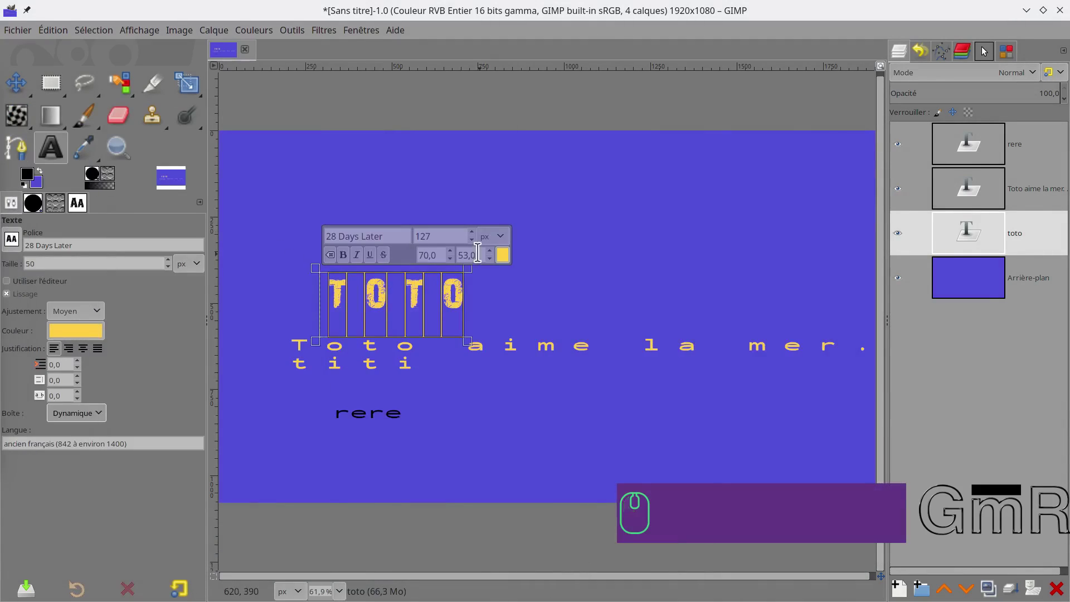
# Step: Increase the size of the "toto" text to 417 px
pyautogui.keyDown('ctrl'); pyautogui.scroll(2, 444, 233); pyautogui.keyUp('ctrl')
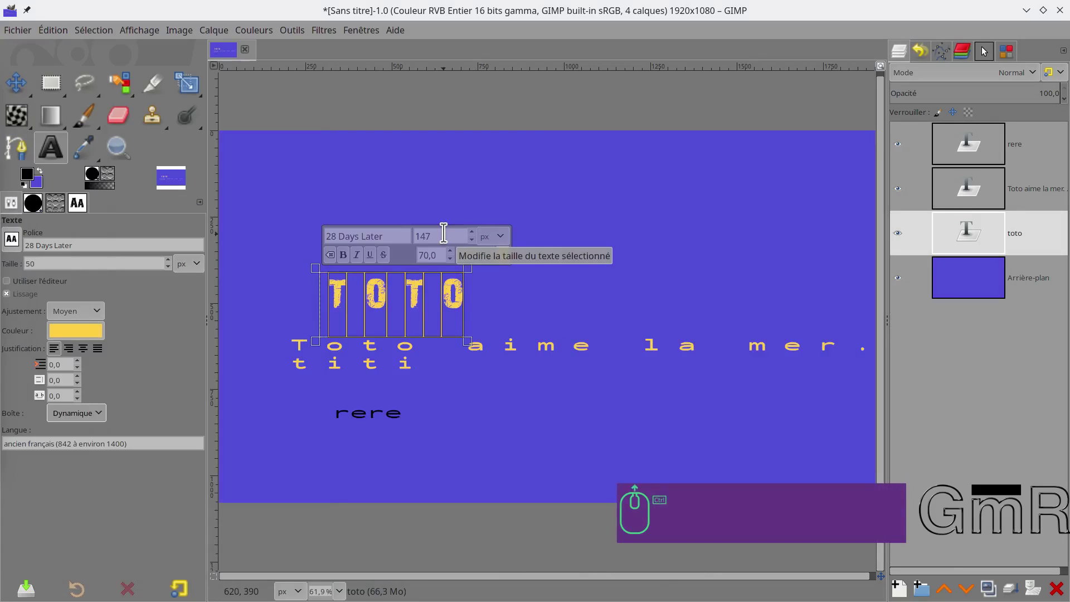
pyautogui.keyDown('ctrl'); pyautogui.scroll(4, 443, 233); pyautogui.keyUp('ctrl')
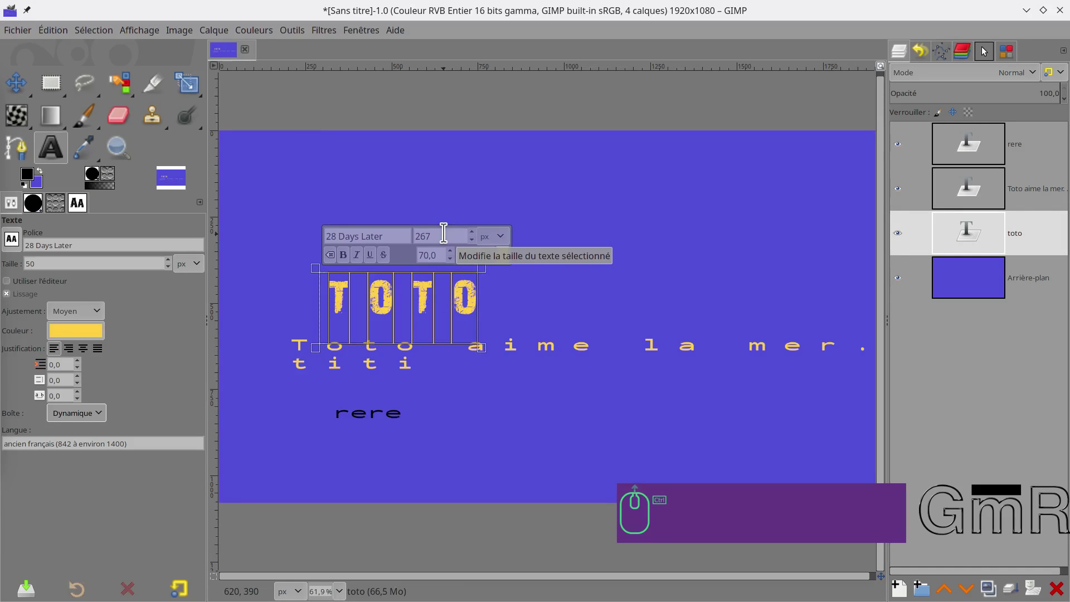
pyautogui.scroll(4, 444, 235)
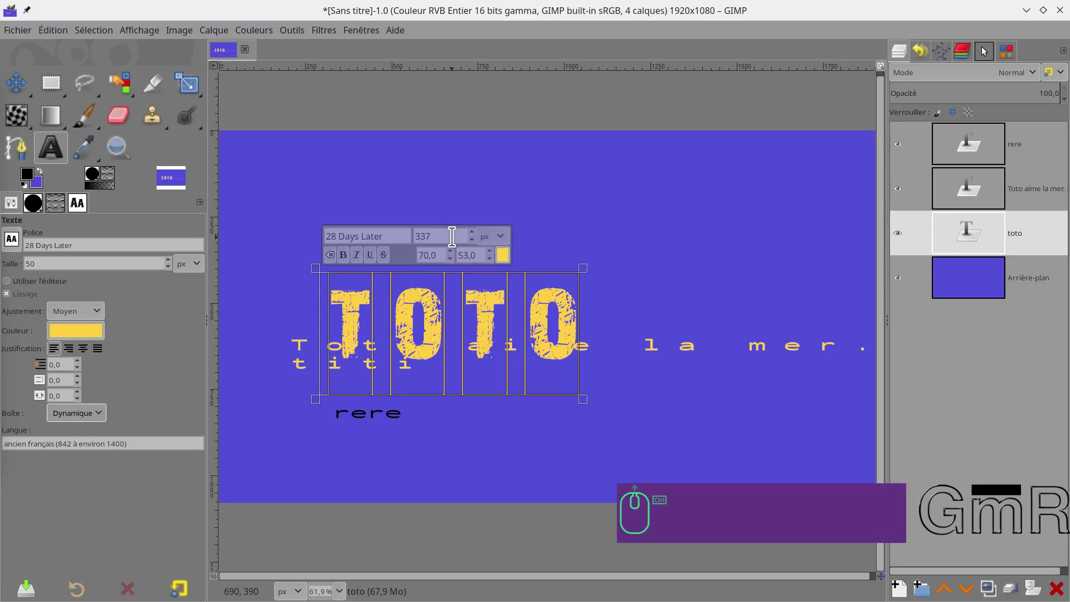
pyautogui.scroll(8, 452, 237)
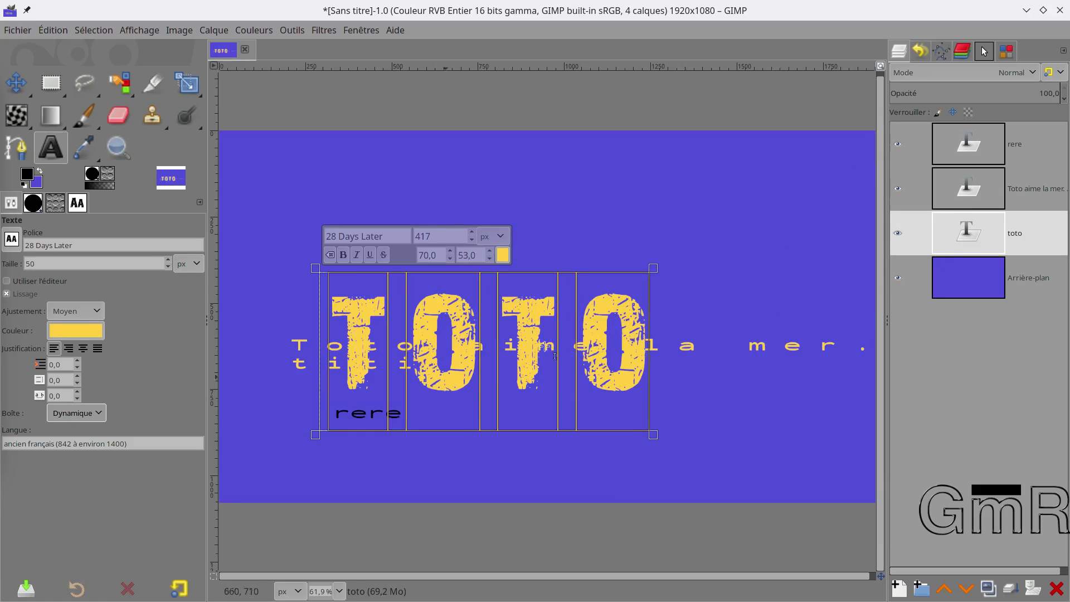
# Step: Hide the Arrière-plan layer to view the text over transparency, and show the layer again
pyautogui.click(898, 281)
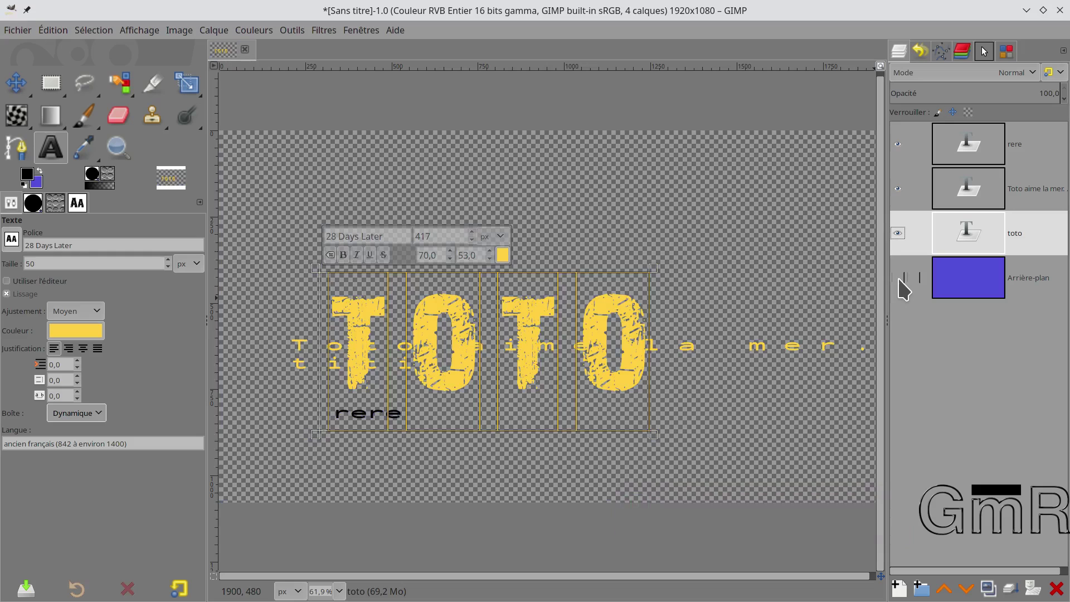
pyautogui.click(899, 281)
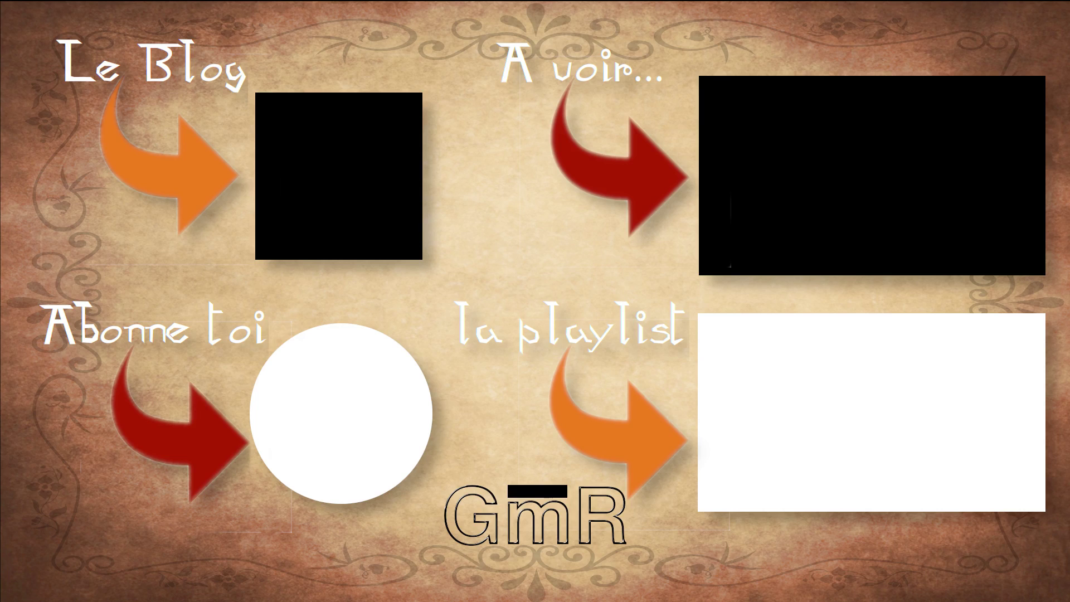